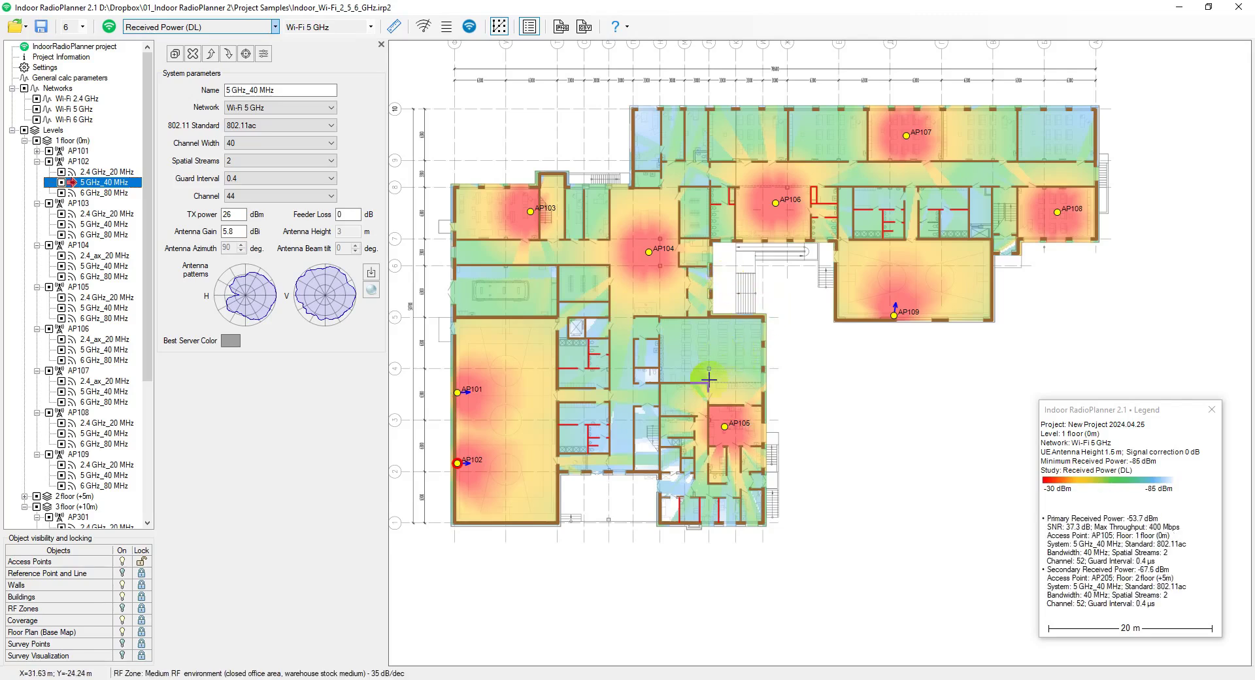
- Pan the first-floor heatmap, then view the Indoor RadioPlanner 2.1 product page and free-trial download page
mouse_move(684, 347)
mouse_down()
mouse_move(717, 418)
mouse_move(700, 366)
mouse_move(728, 416)
mouse_move(734, 393)
mouse_move(590, 514)
mouse_up()
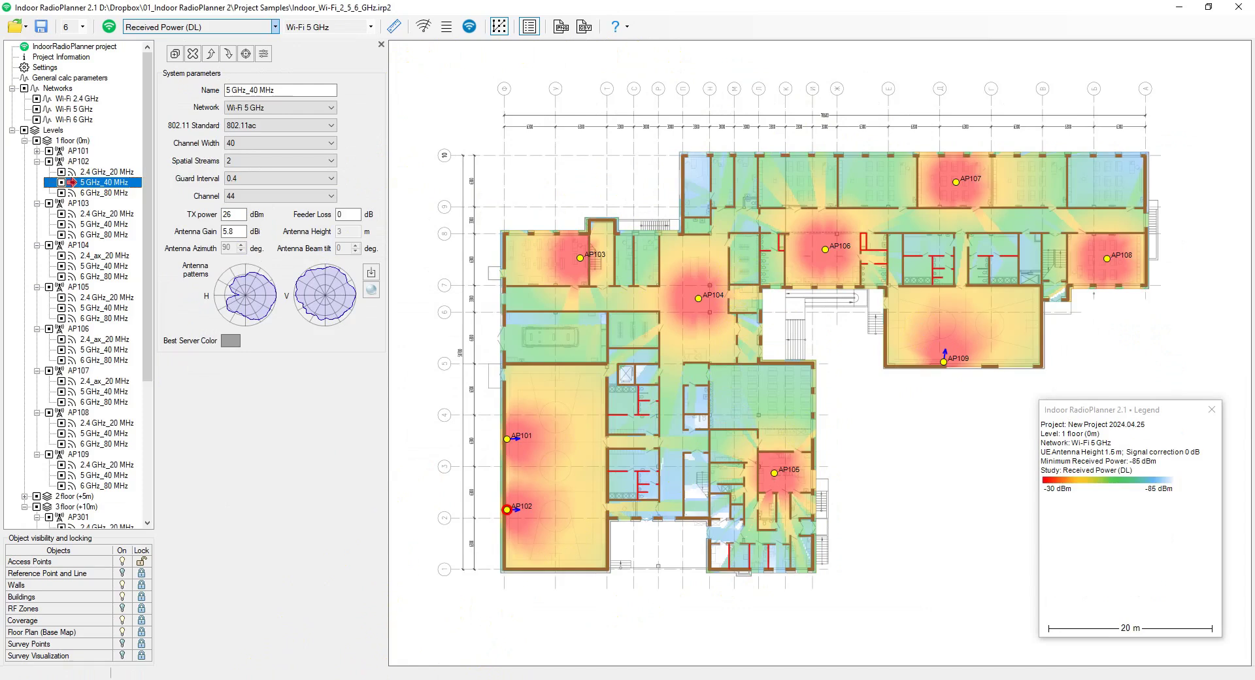
drag(513, 513, 584, 534)
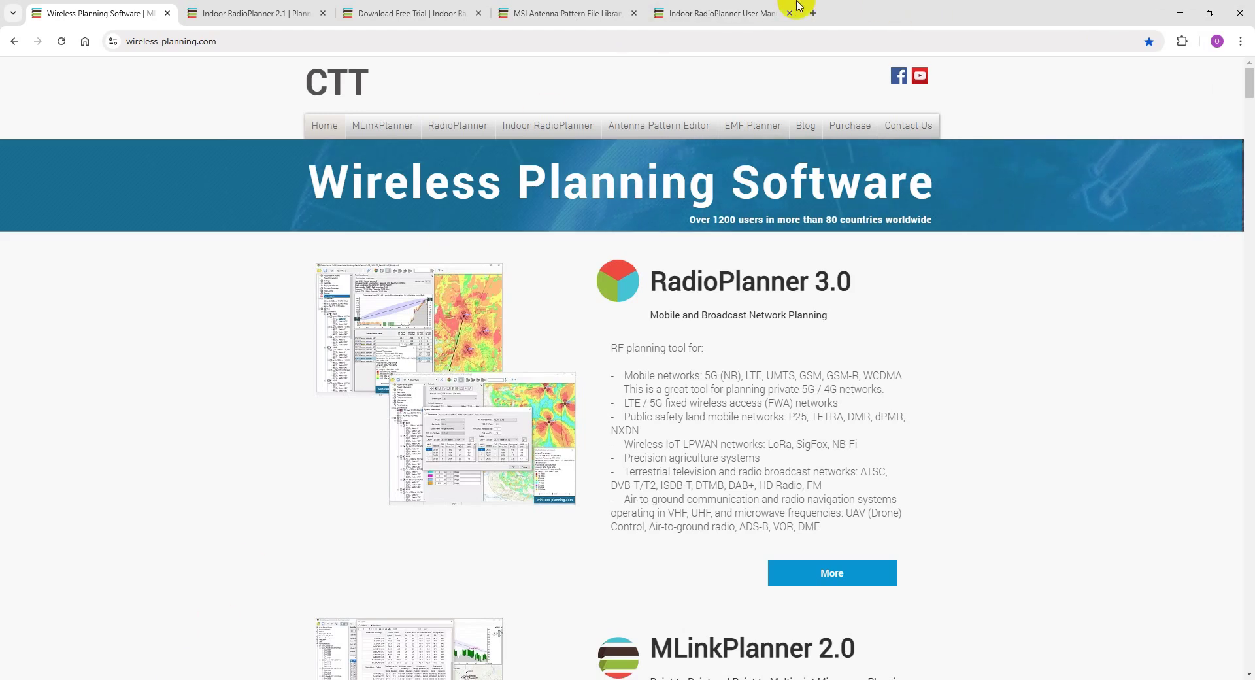
click(280, 10)
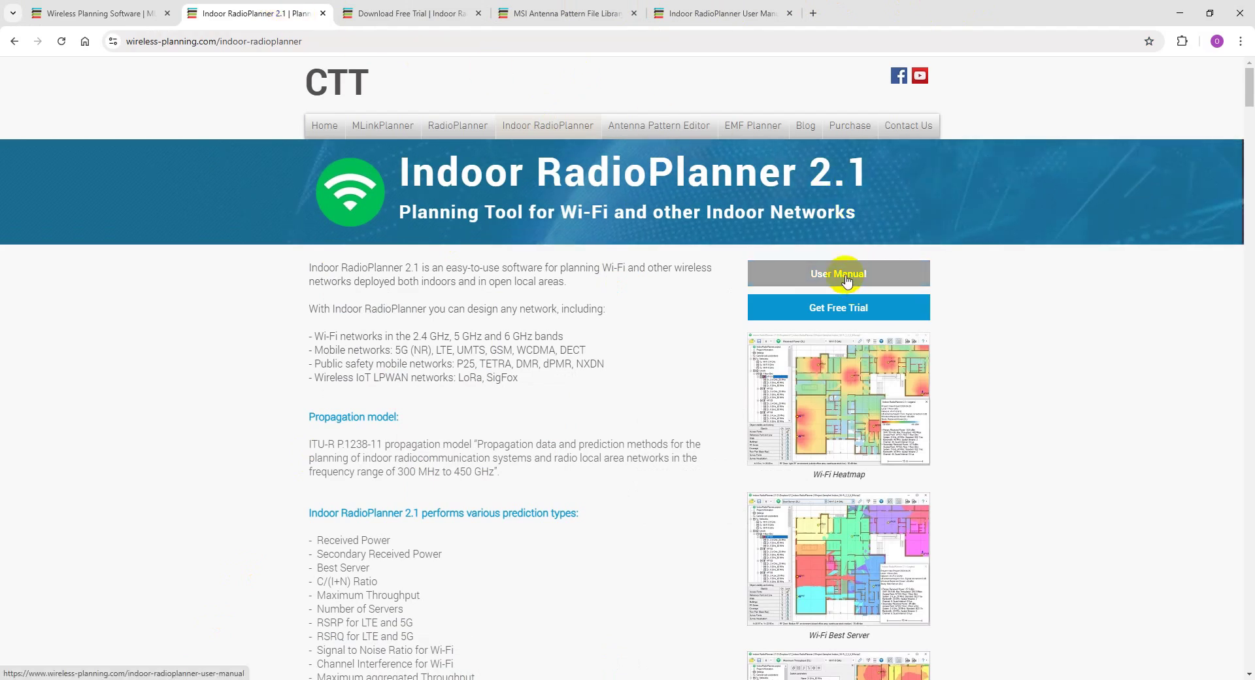
click(407, 11)
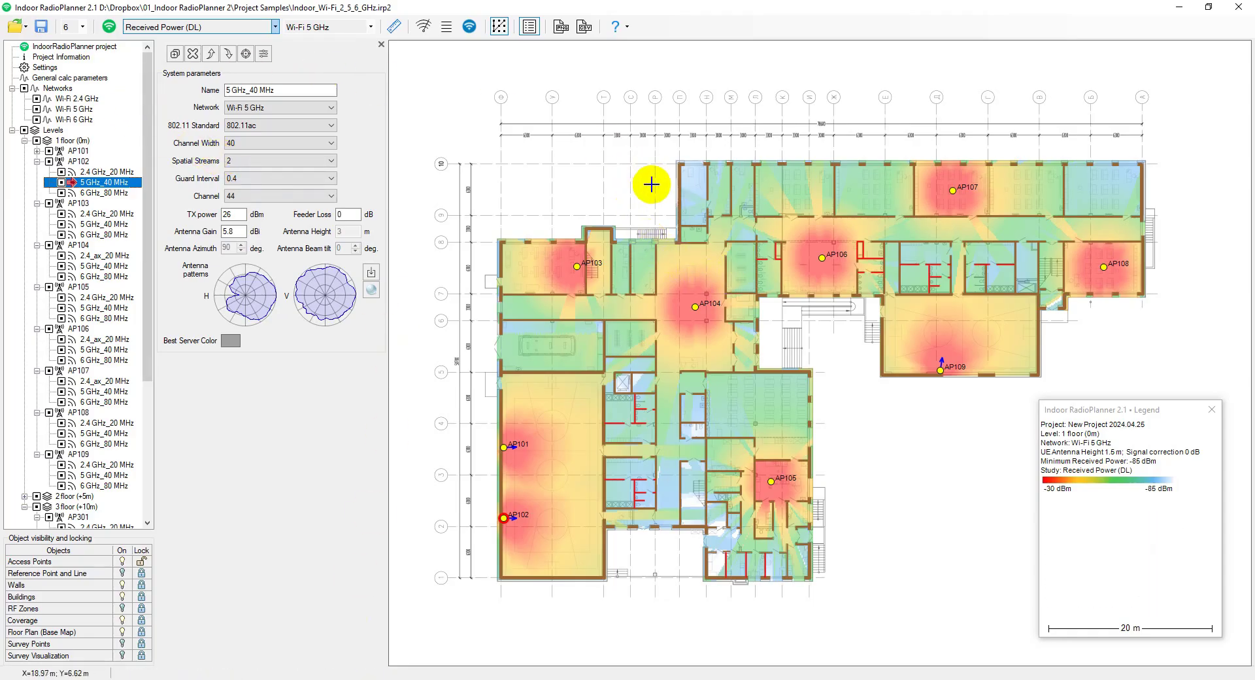
- Collapse the AP102, AP104 and '1 floor (0m)' tree nodes, and inspect a wall's material
drag(651, 182, 632, 150)
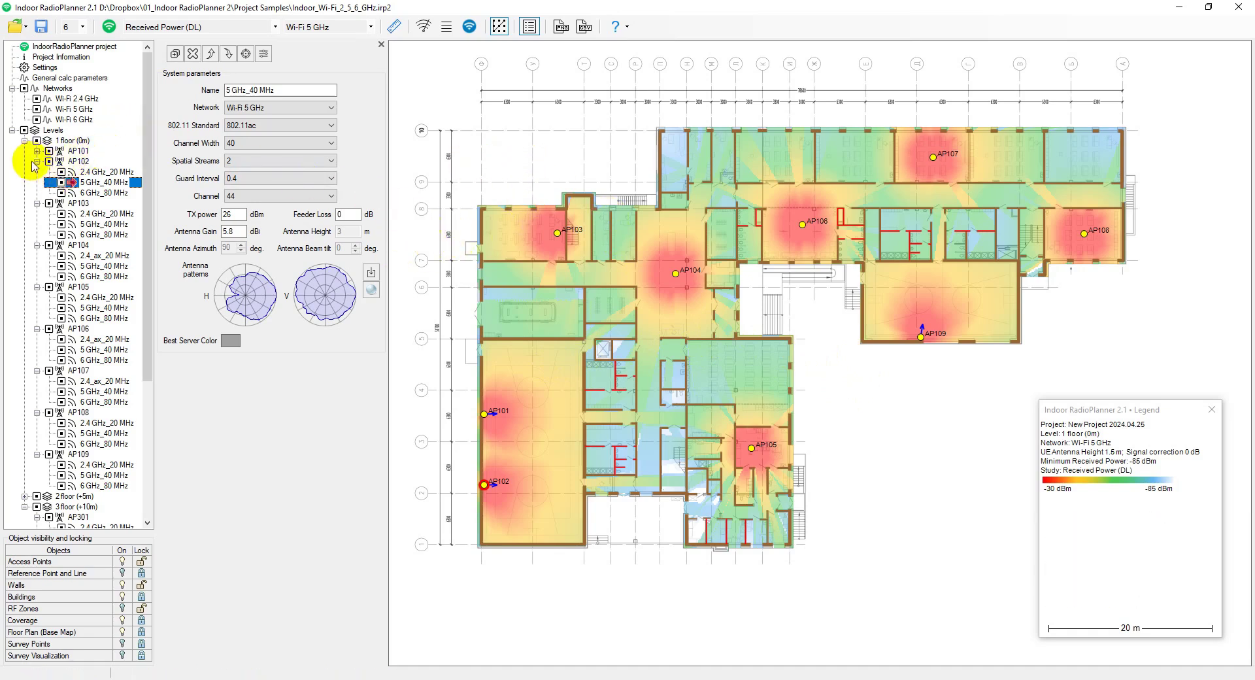
click(38, 162)
click(38, 214)
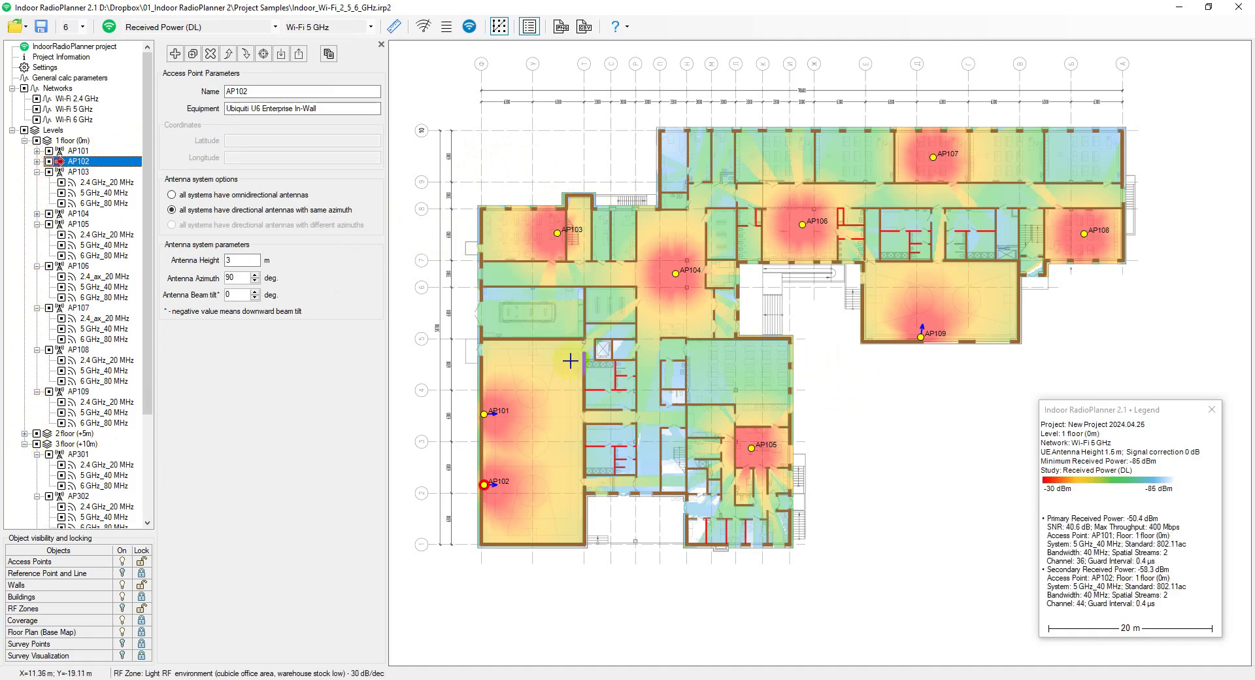
scroll(883, 407, down, 2)
scroll(879, 409, up, 2)
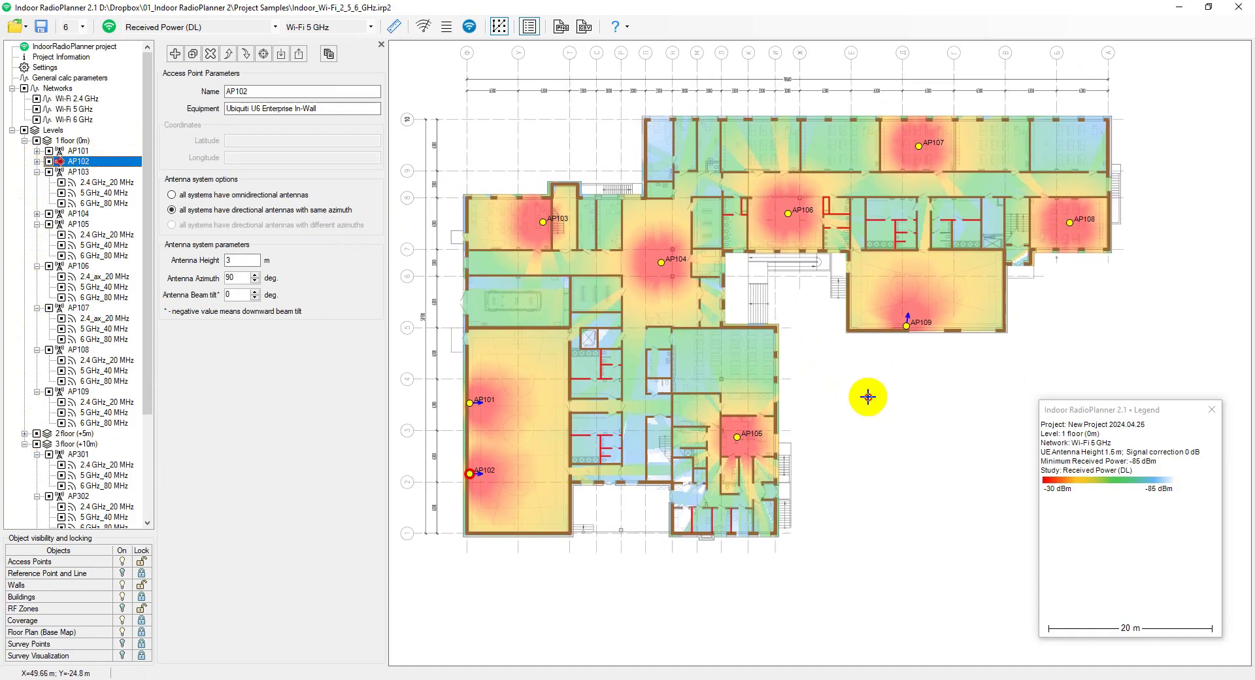
click(24, 141)
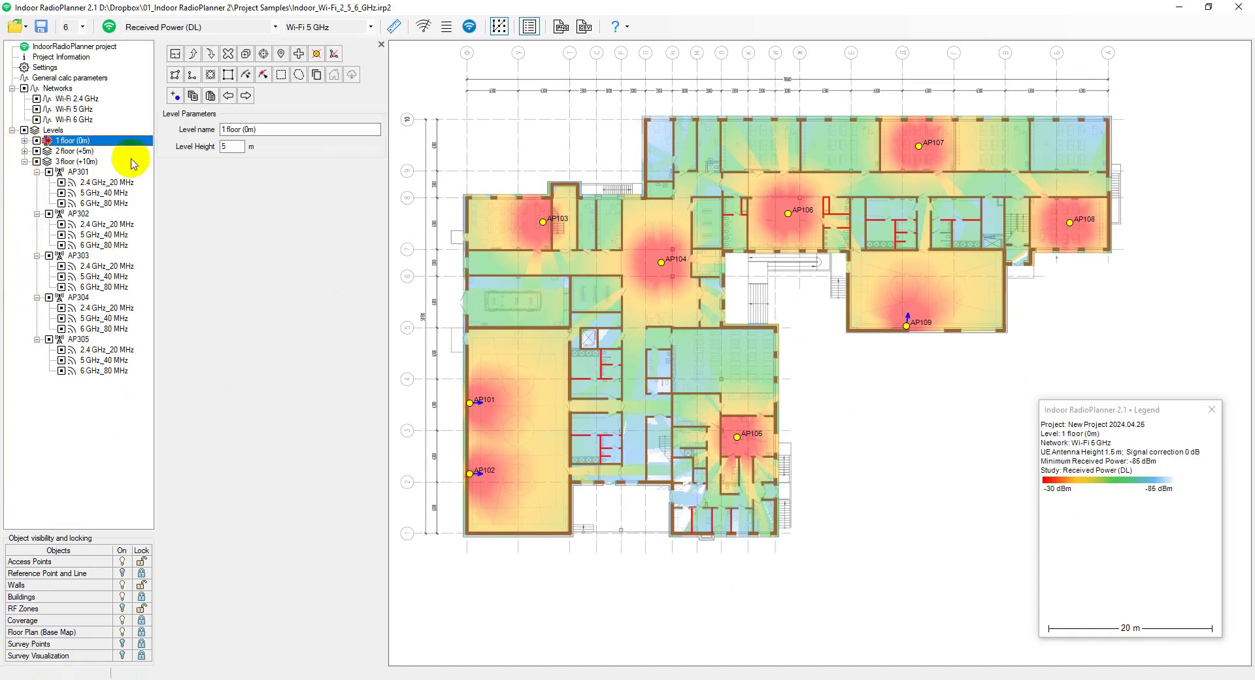
click(570, 401)
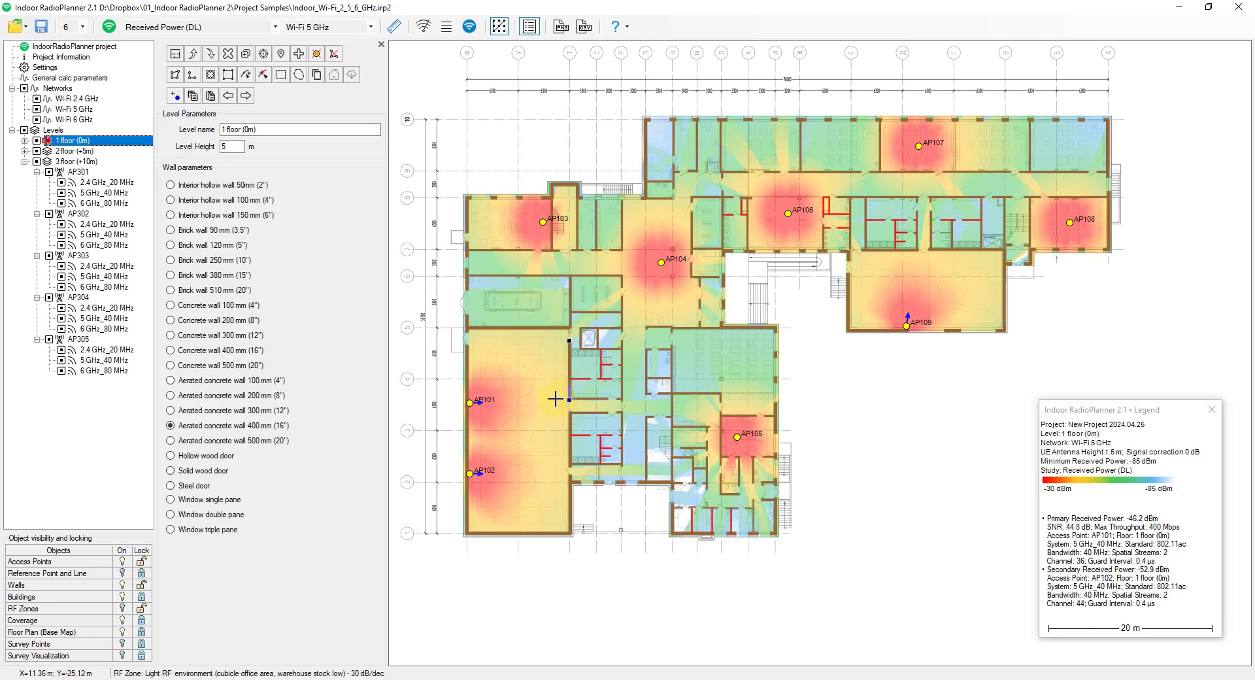
click(555, 399)
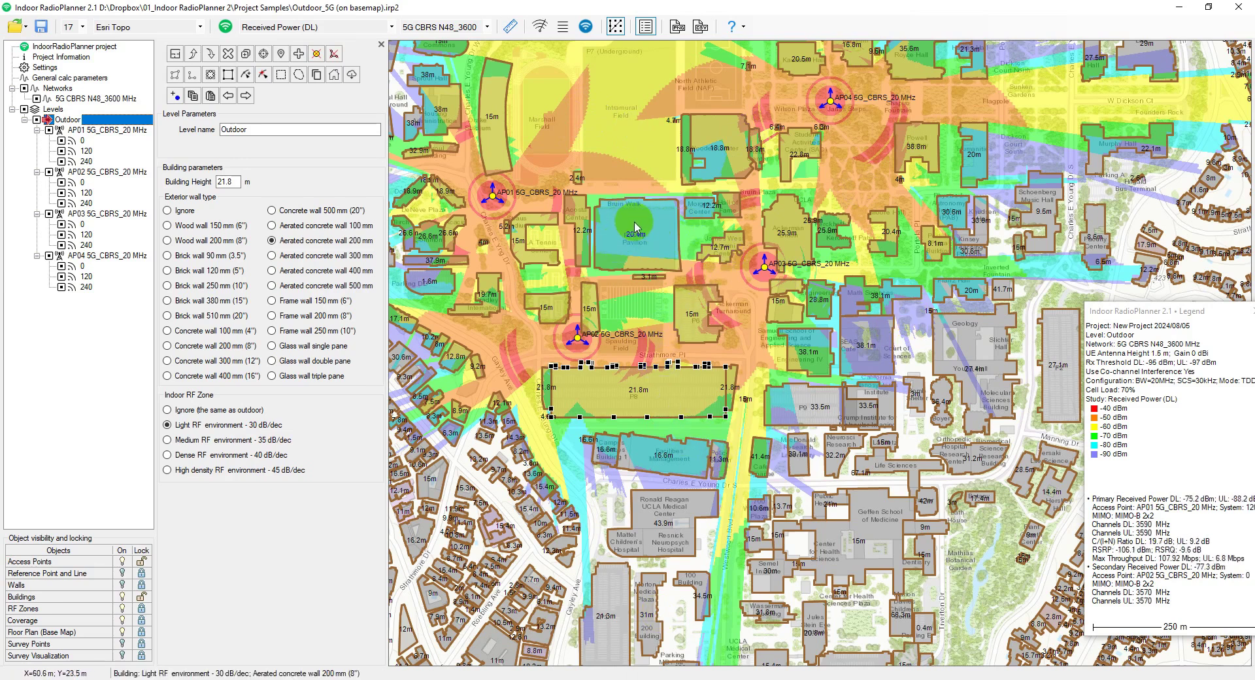
click(698, 332)
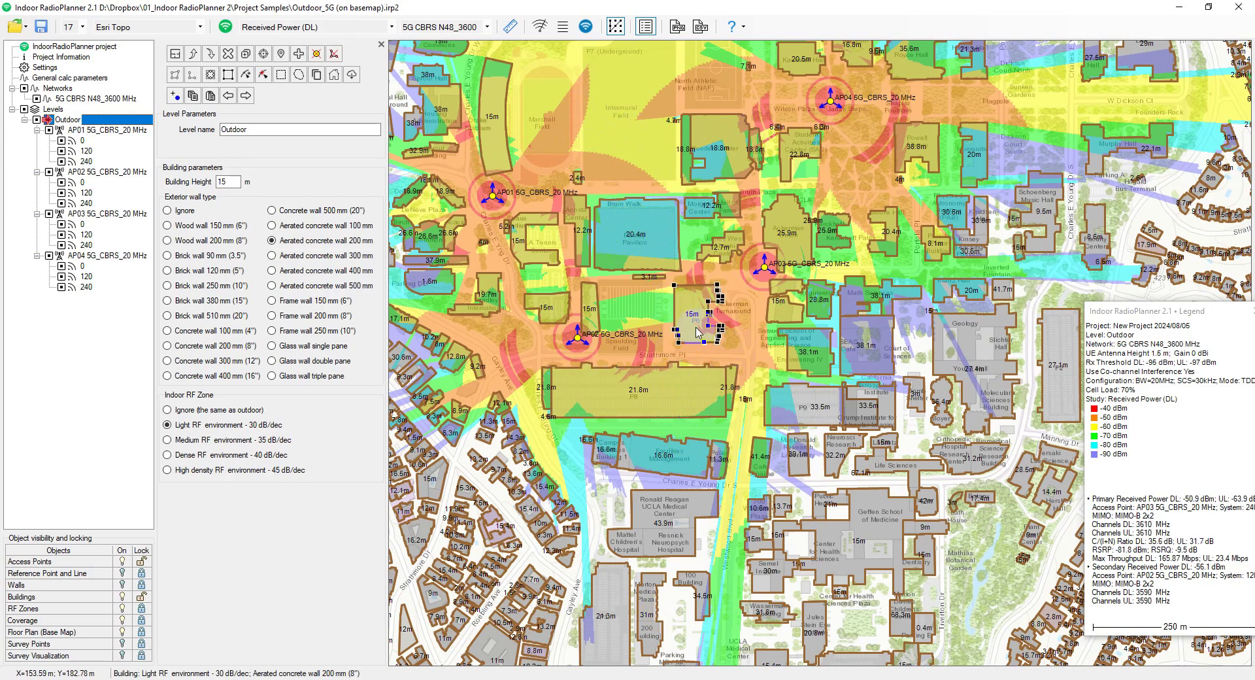
click(812, 413)
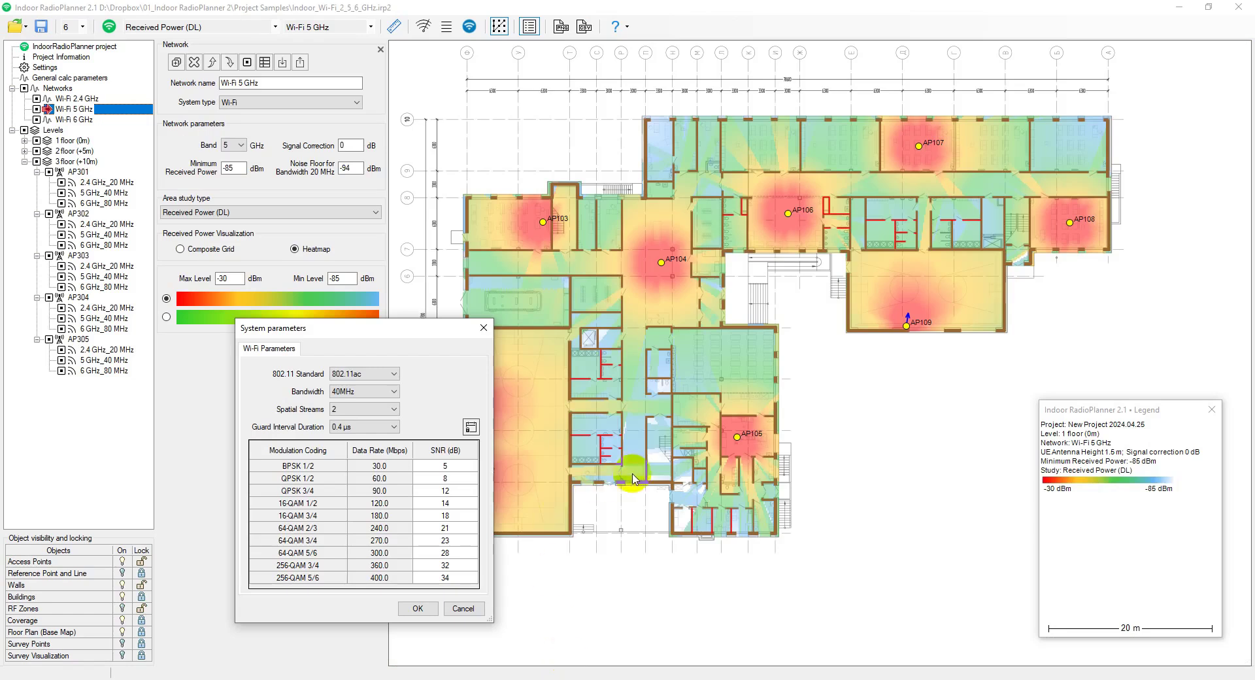
- Review the Wi-Fi 5 GHz standard and bandwidth options, keeping 802.11ac, and close without changes
drag(342, 329, 323, 142)
click(359, 187)
click(358, 188)
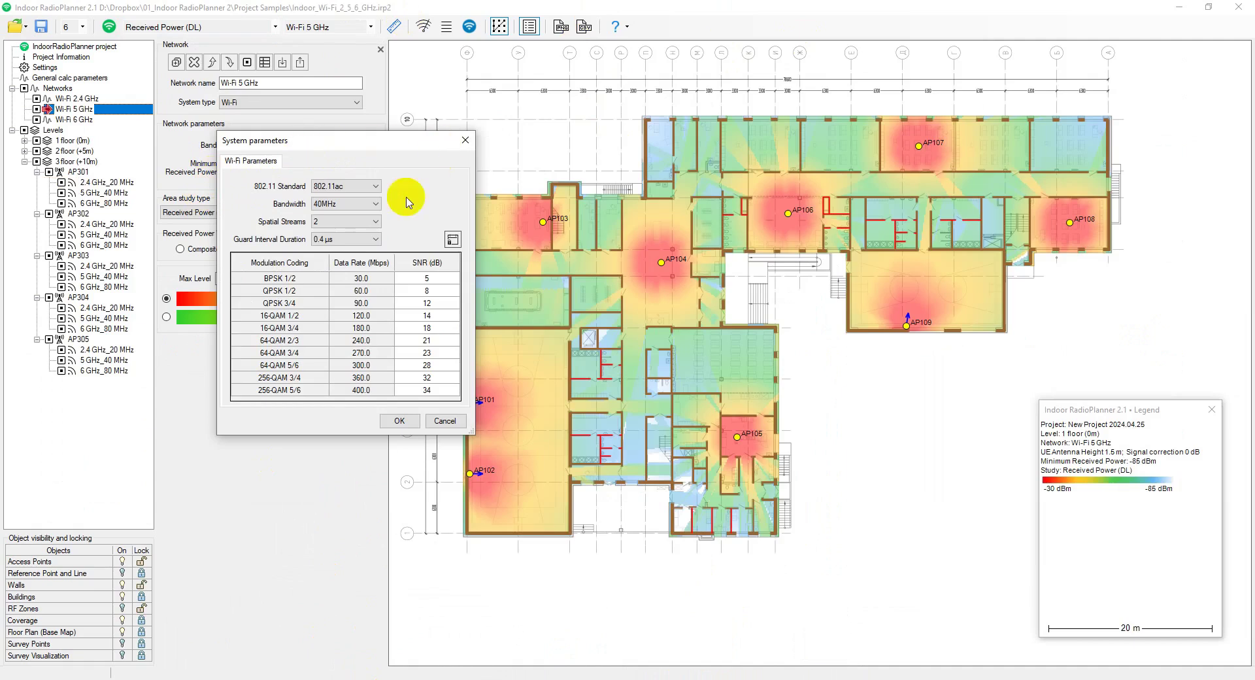
click(360, 204)
click(363, 188)
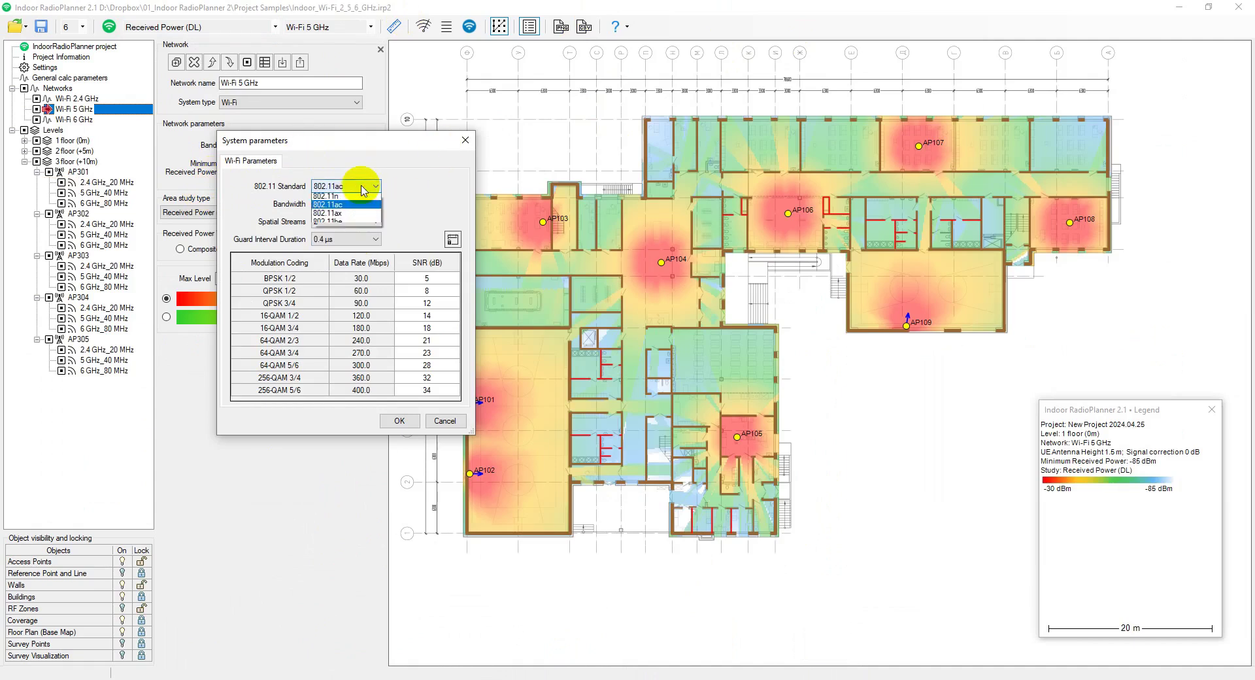
click(363, 190)
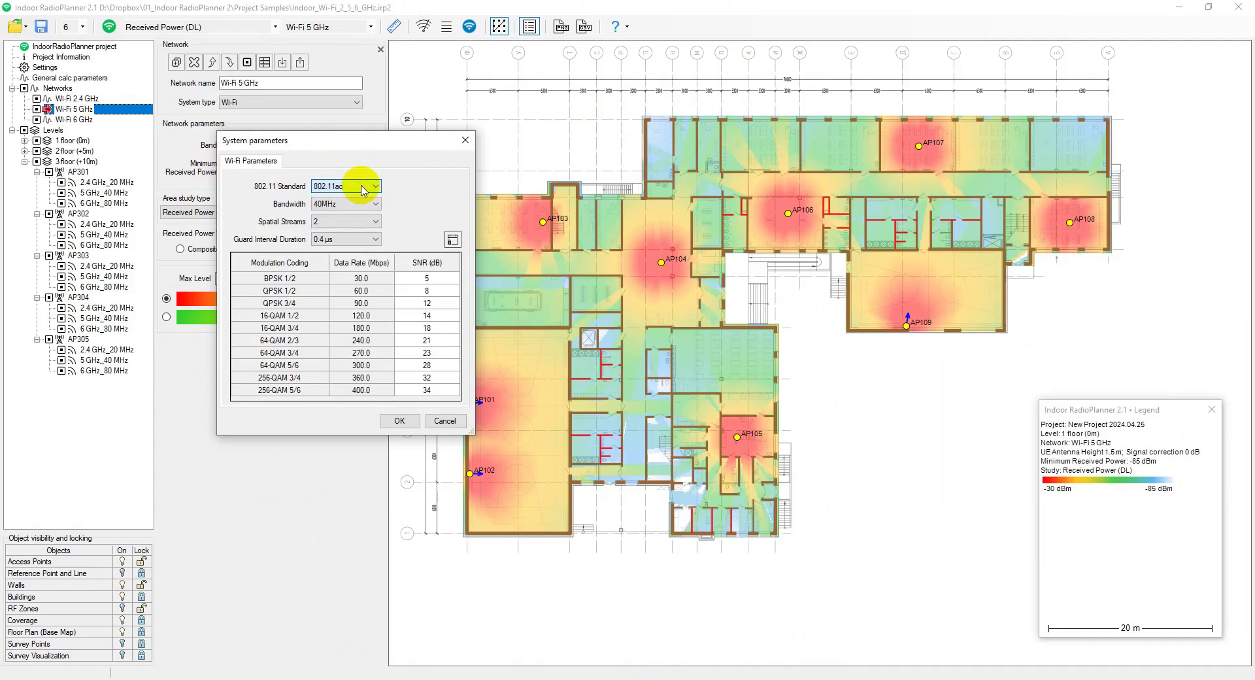
click(465, 140)
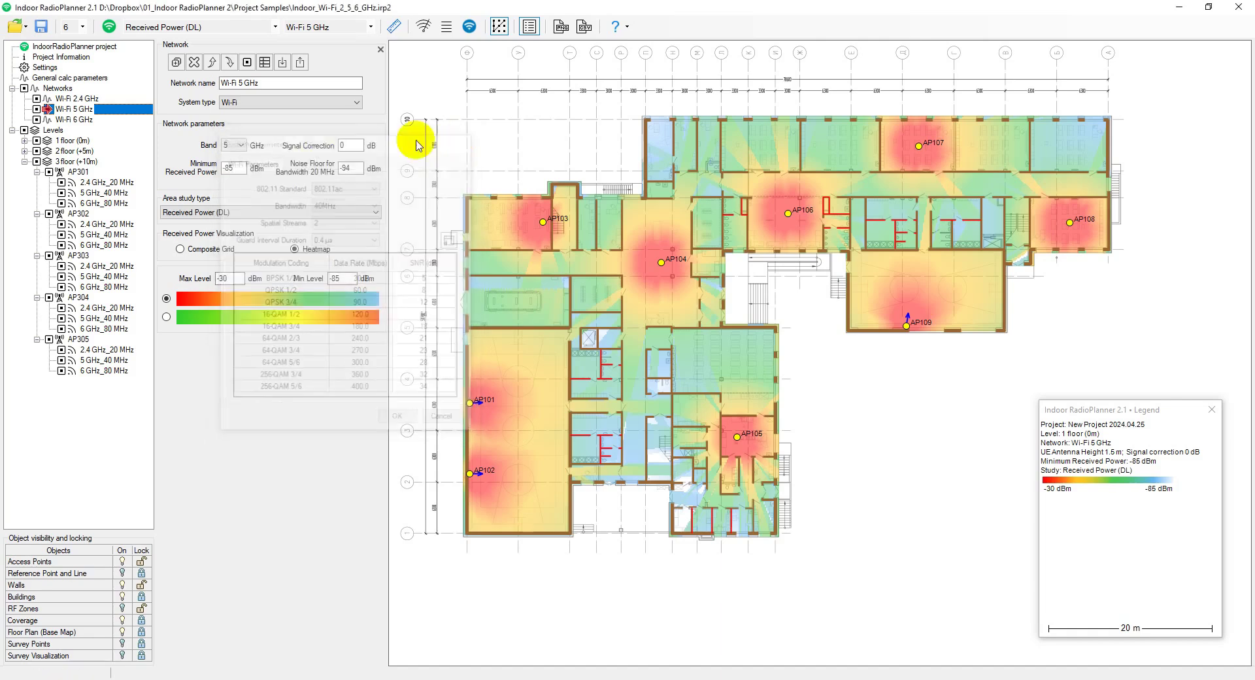
- Open AP301's 5 GHz_40 MHz system settings and focus its 802.11 standard
click(104, 191)
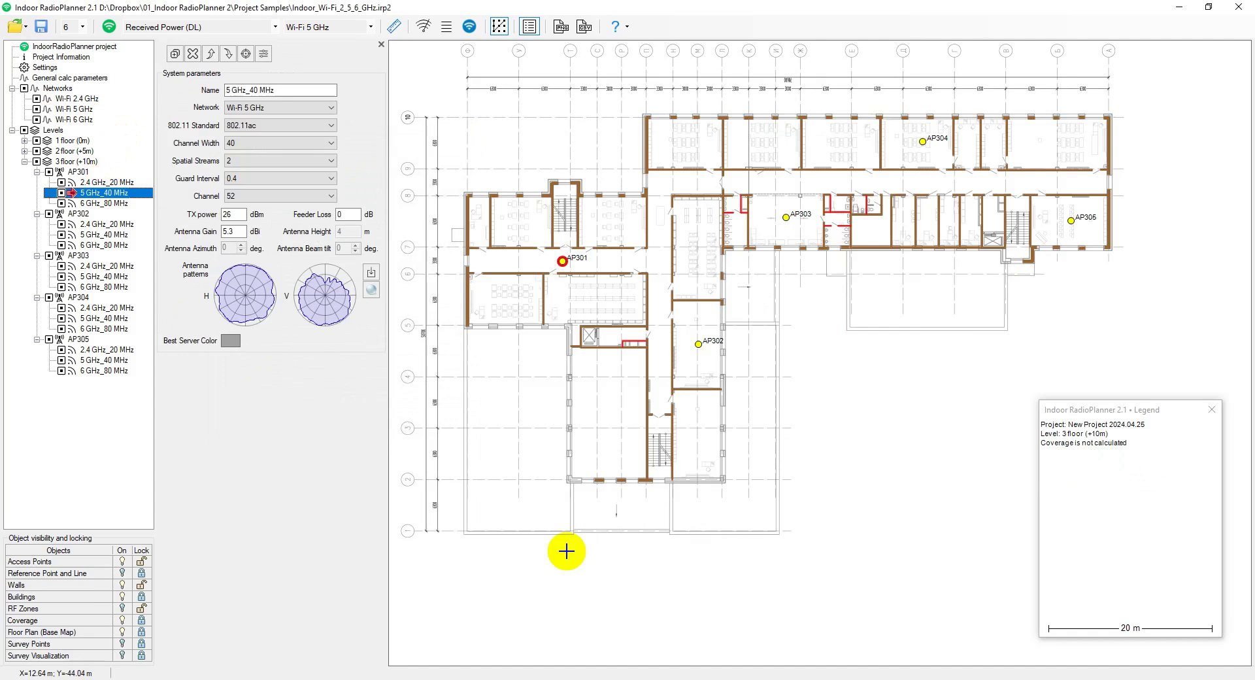
click(262, 125)
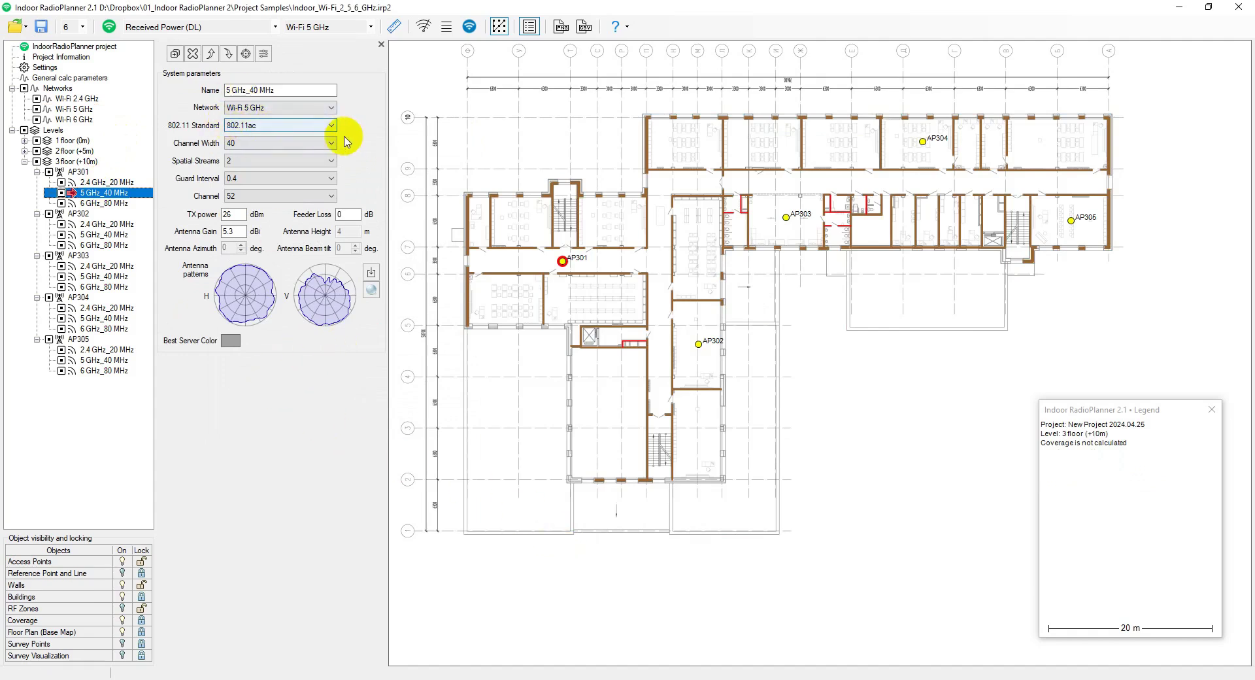
click(248, 53)
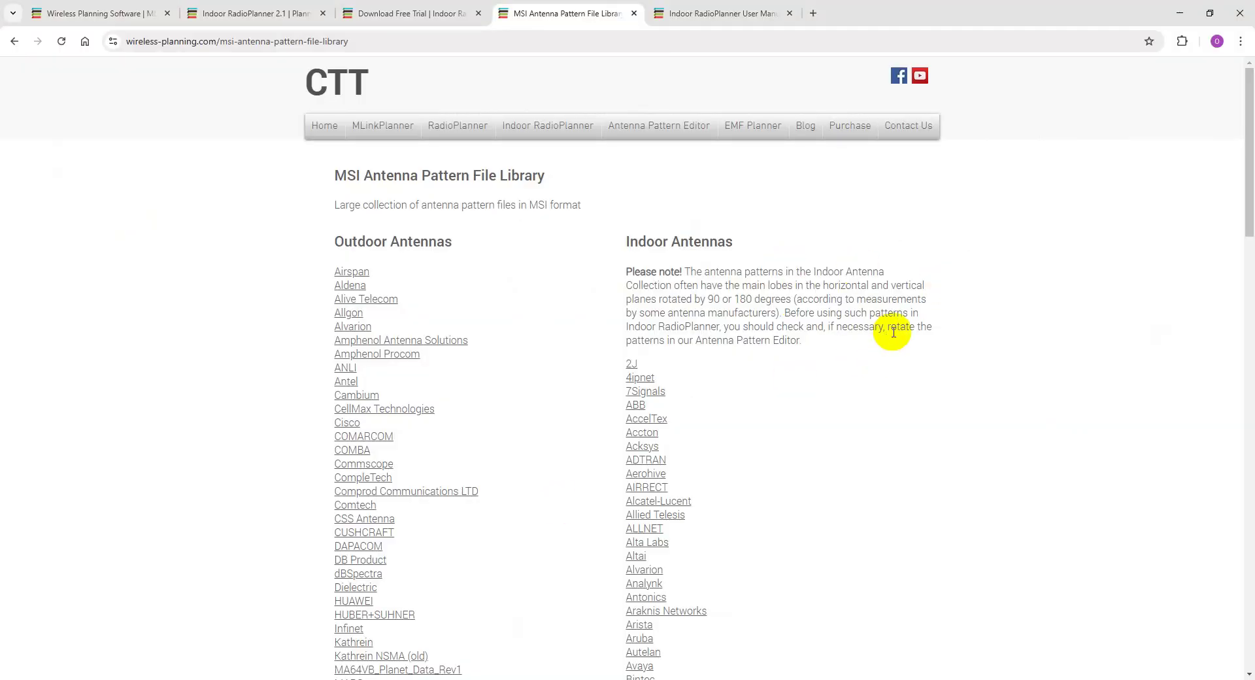
- Scroll through the outdoor and indoor antenna manufacturer lists on the MSI Antenna Pattern File Library page
scroll(891, 330, down, 2)
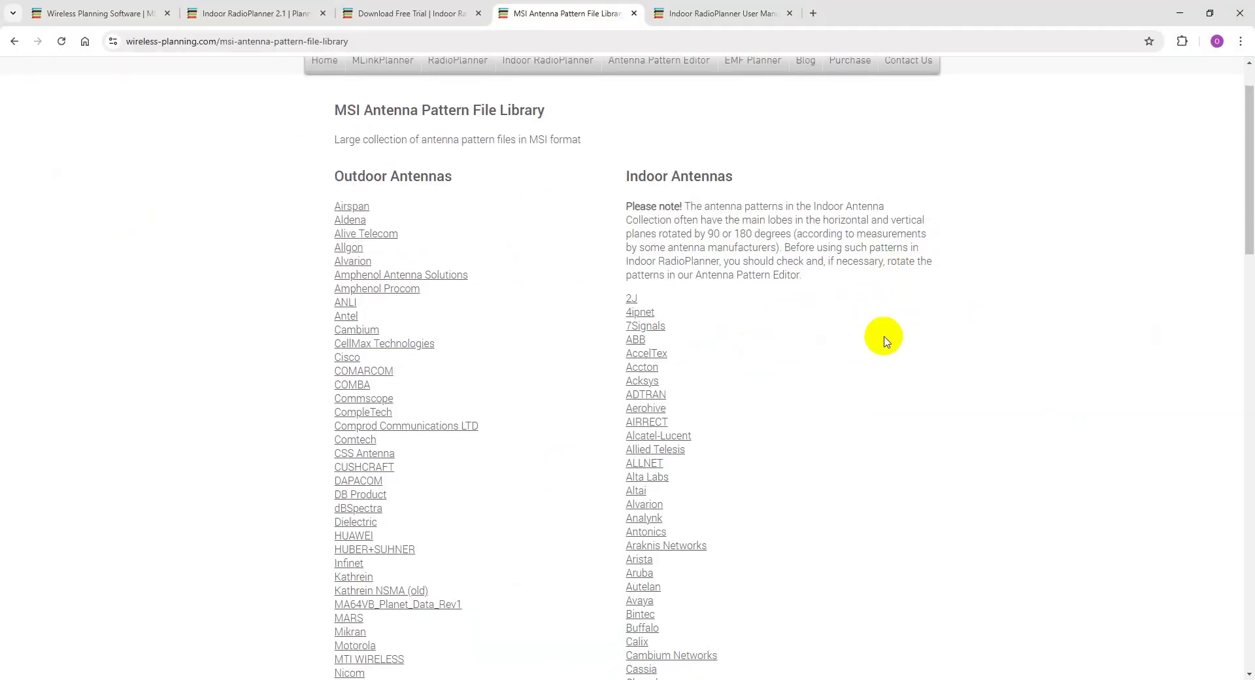
scroll(884, 337, down, 1)
scroll(897, 338, down, 12)
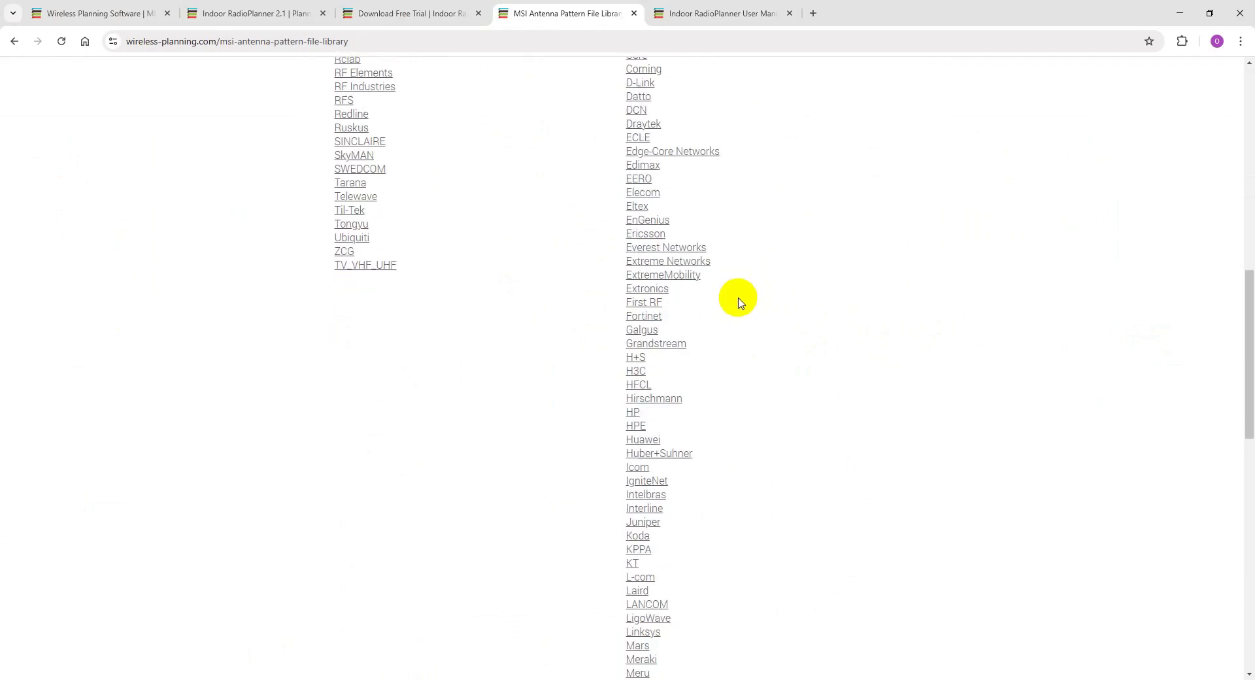
scroll(740, 305, down, 9)
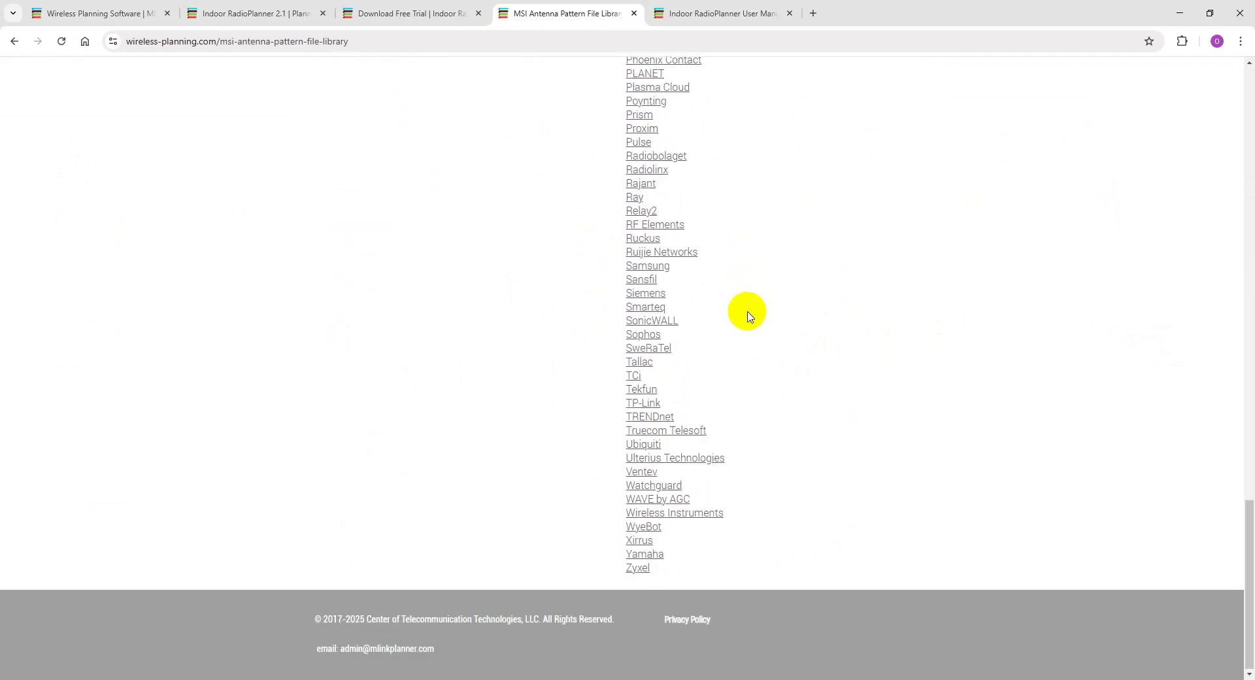
scroll(750, 314, up, 4)
scroll(753, 317, up, 20)
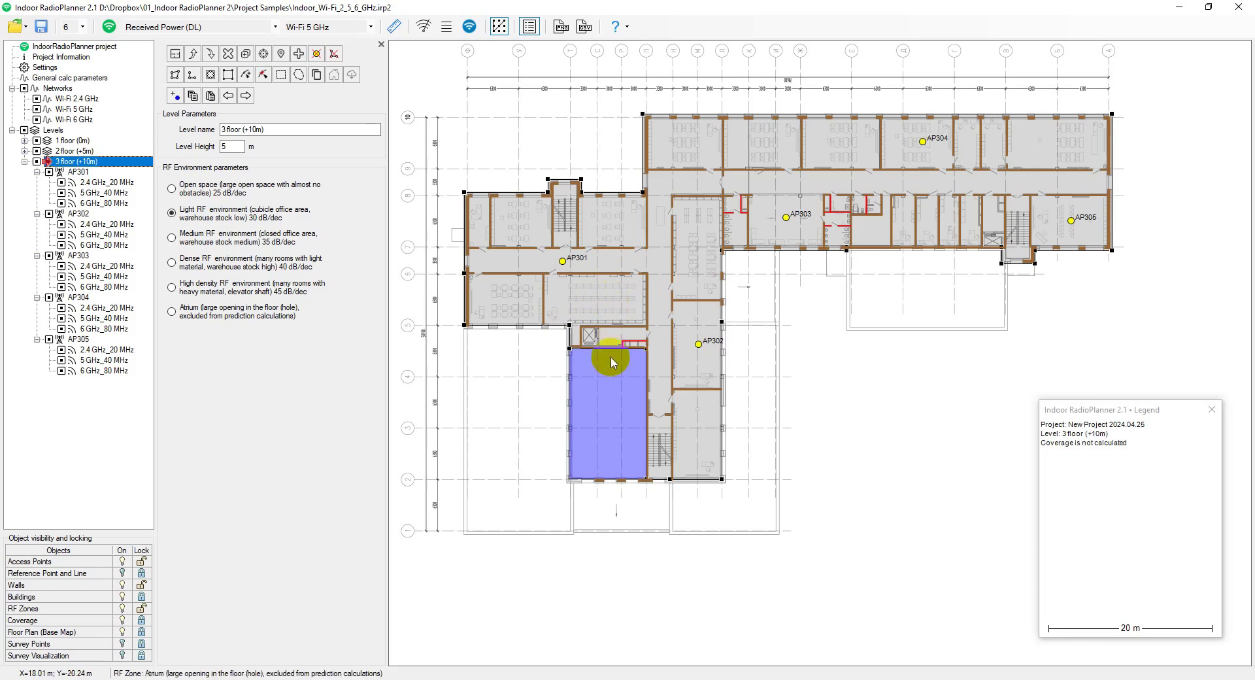
- On the 3 floor, select a corridor wall, start the Add a new RF zone tool, and select the RF zone outline
click(648, 302)
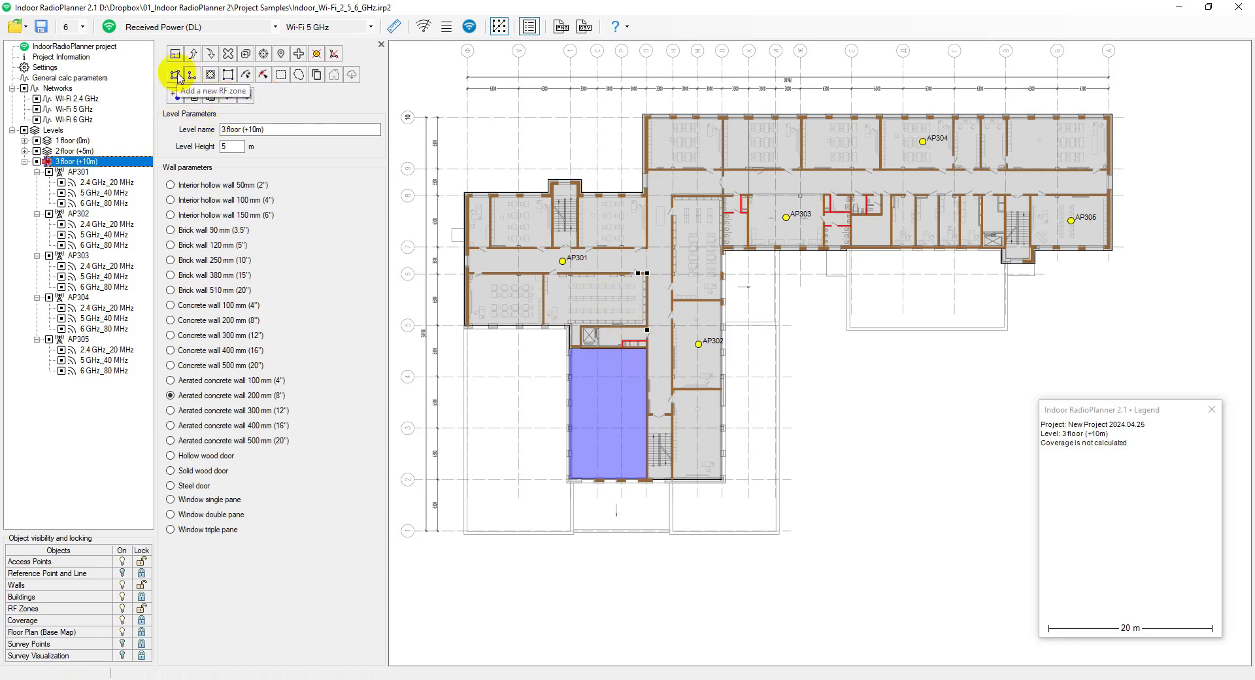
click(178, 76)
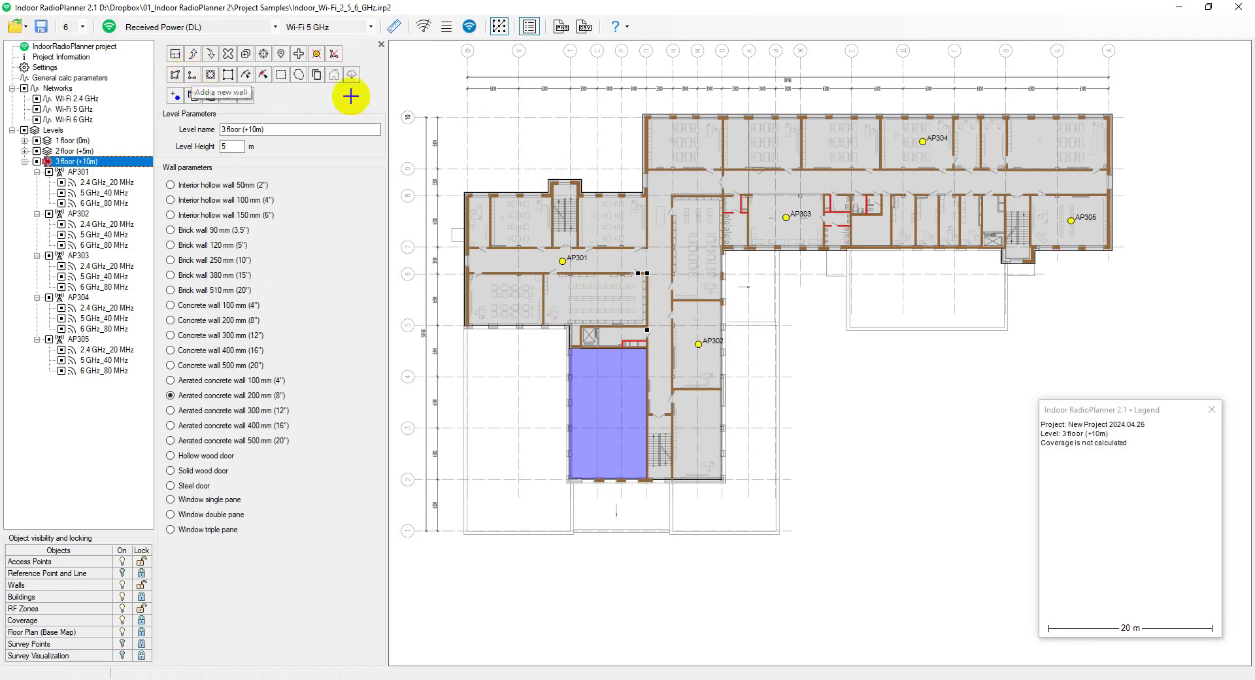
click(581, 294)
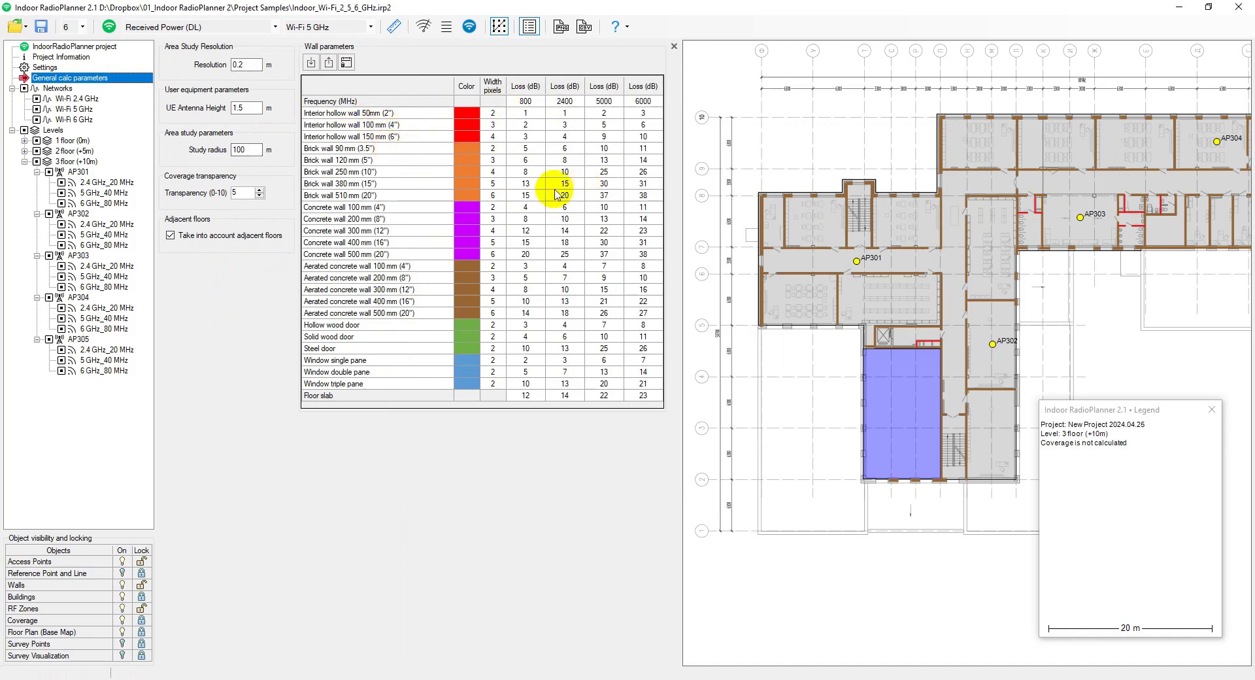
click(526, 184)
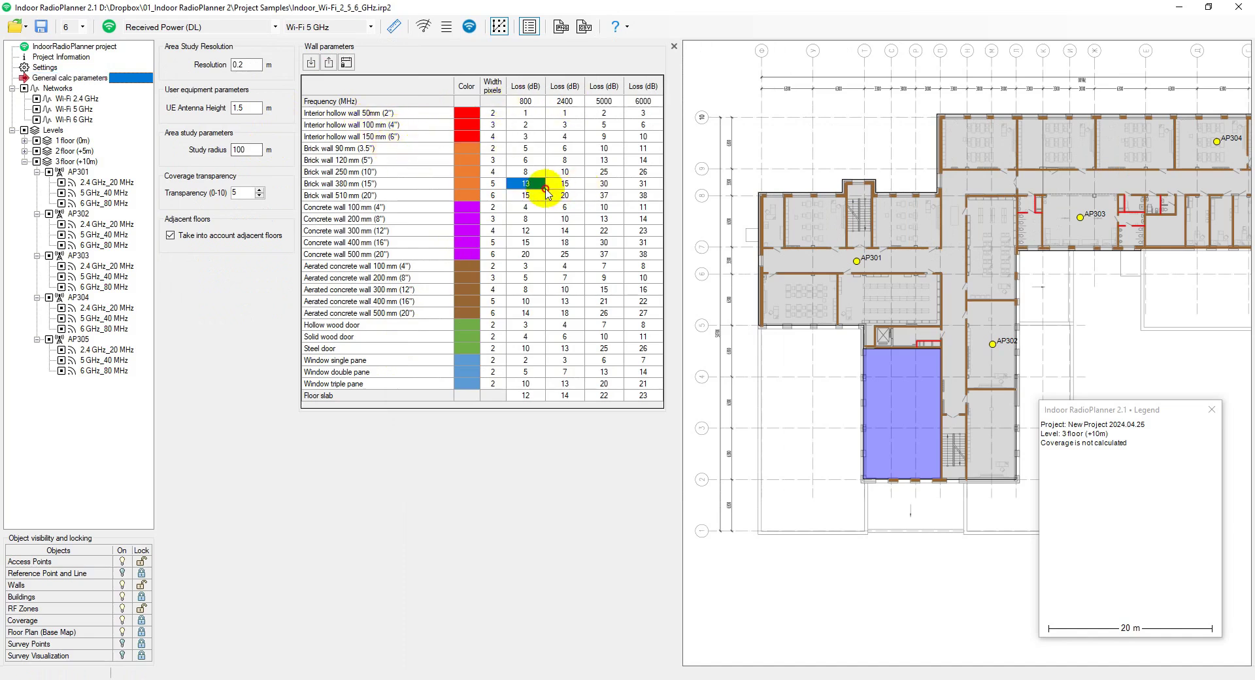
click(351, 115)
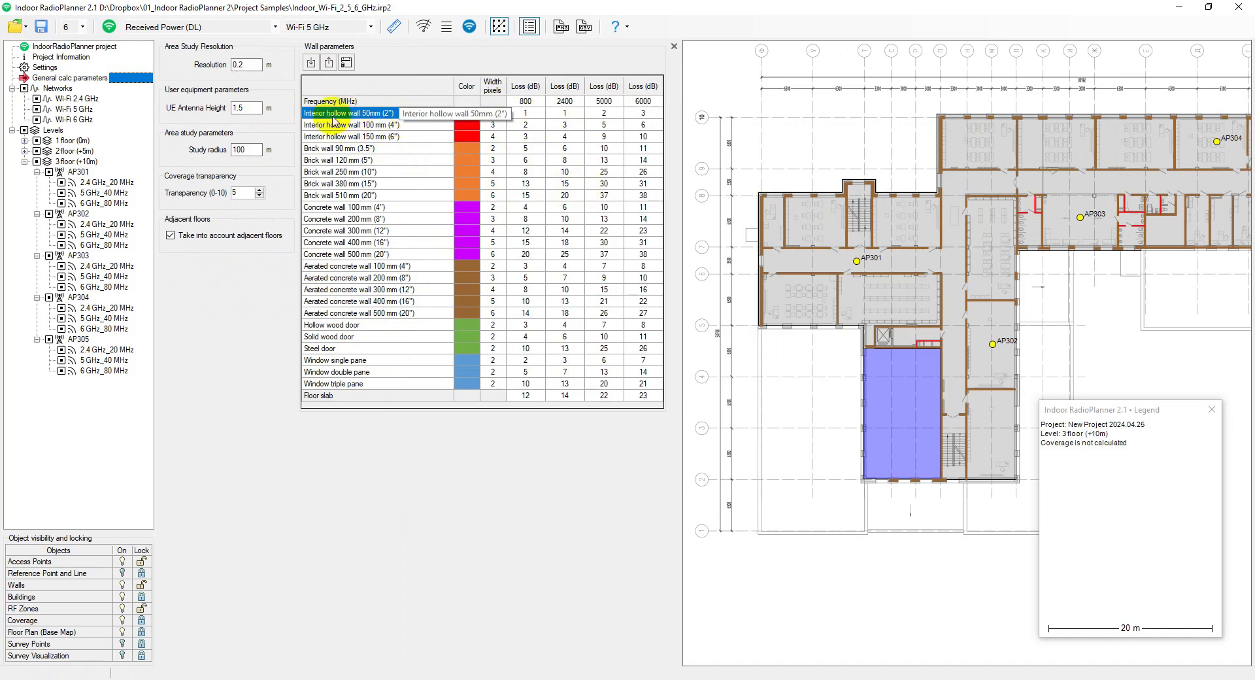
click(329, 138)
click(337, 161)
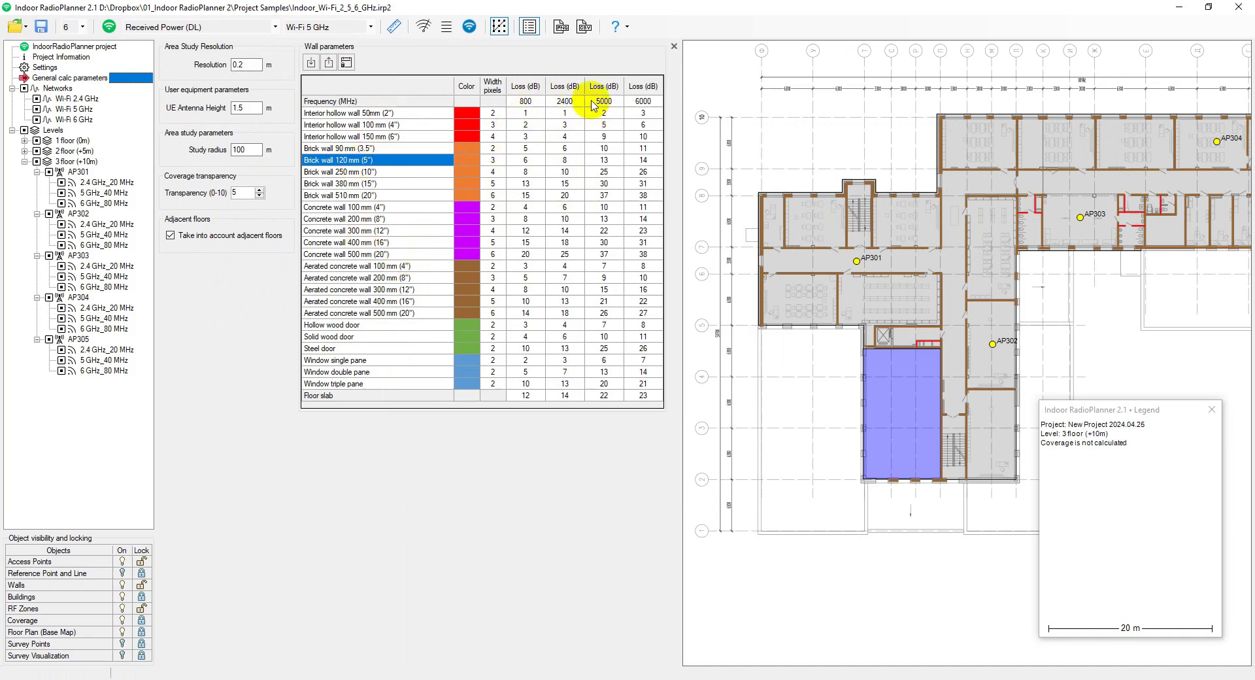
click(644, 101)
click(643, 124)
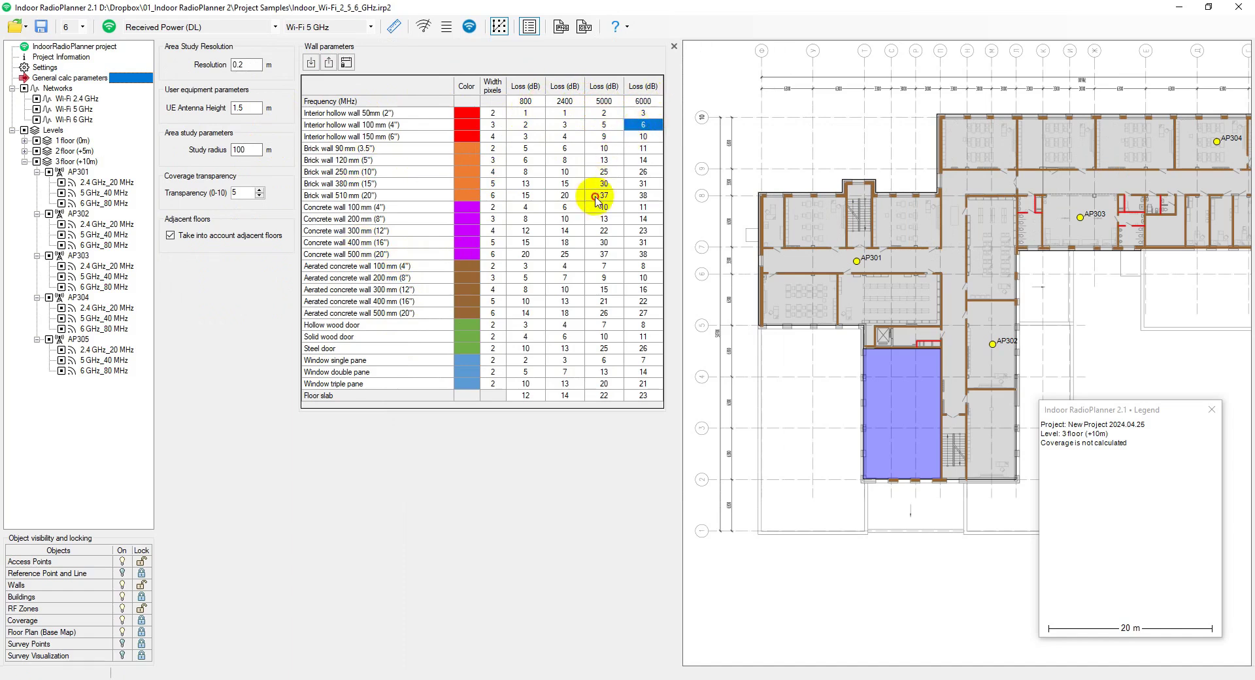
click(558, 219)
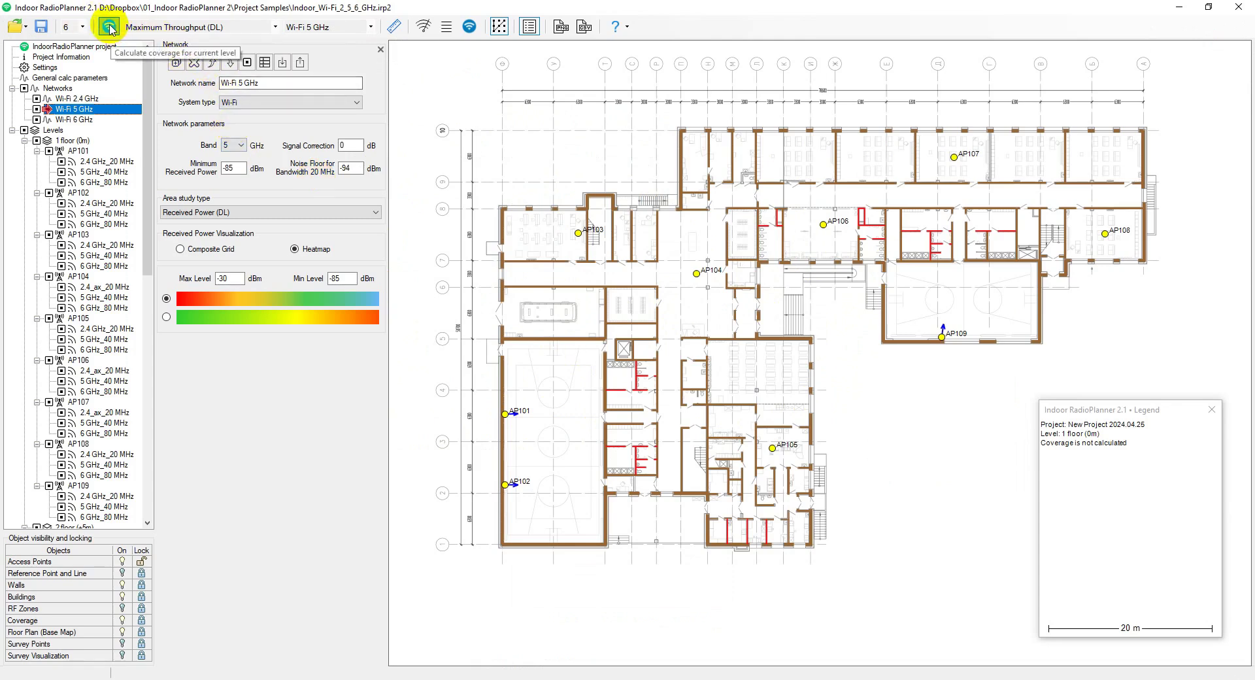
- Calculate the floor's 5 GHz coverage and display the Received Power (DL) heatmap
click(109, 28)
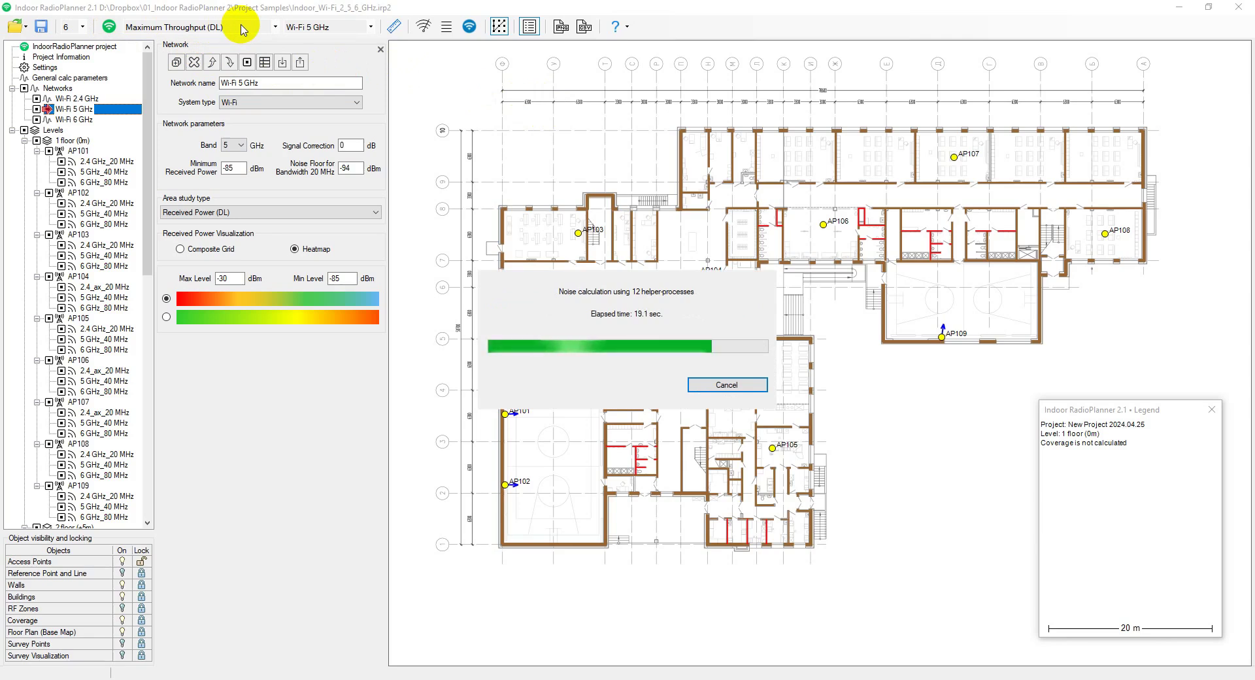
click(240, 27)
click(242, 37)
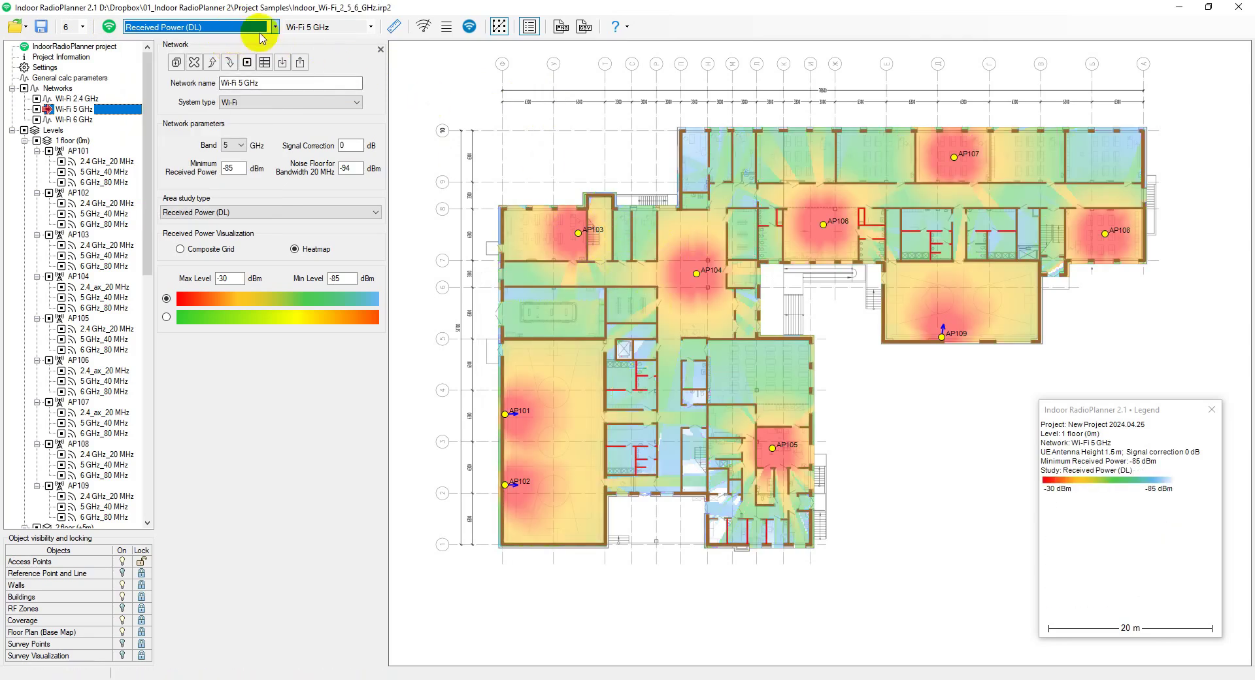
- Switch the study to Secondary Received Power (DL), then to Best Server (DL) zones
click(260, 32)
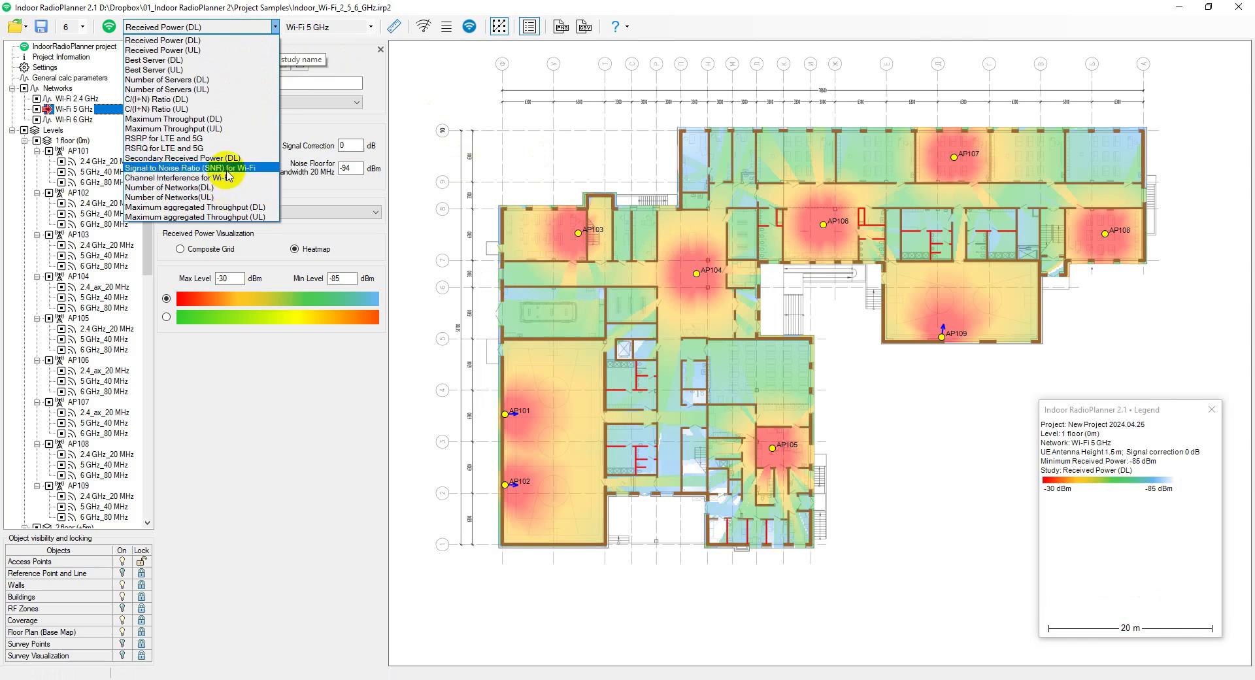
click(235, 158)
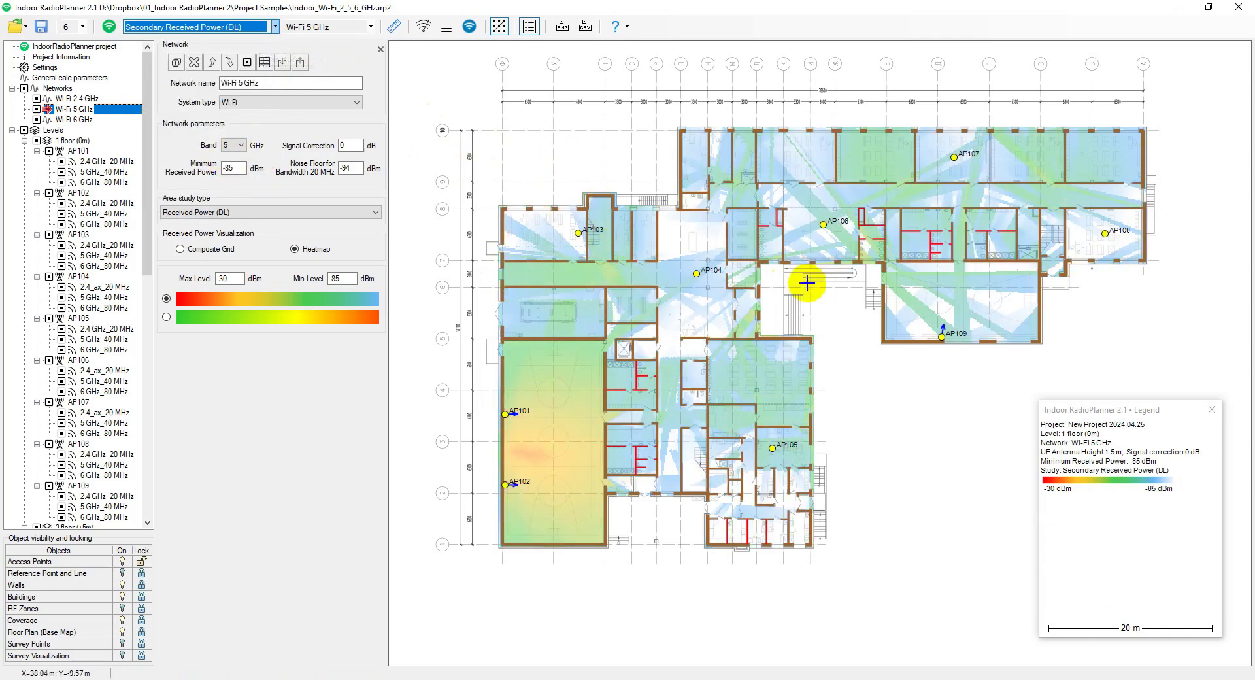
click(256, 29)
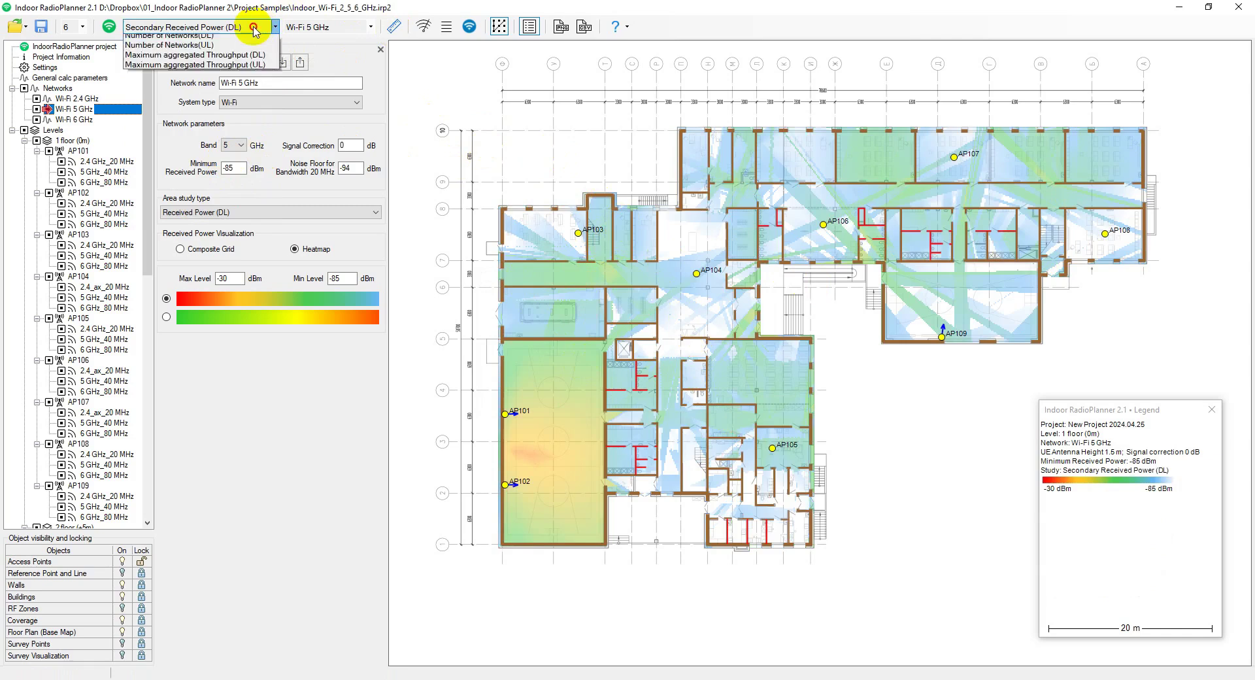
click(210, 60)
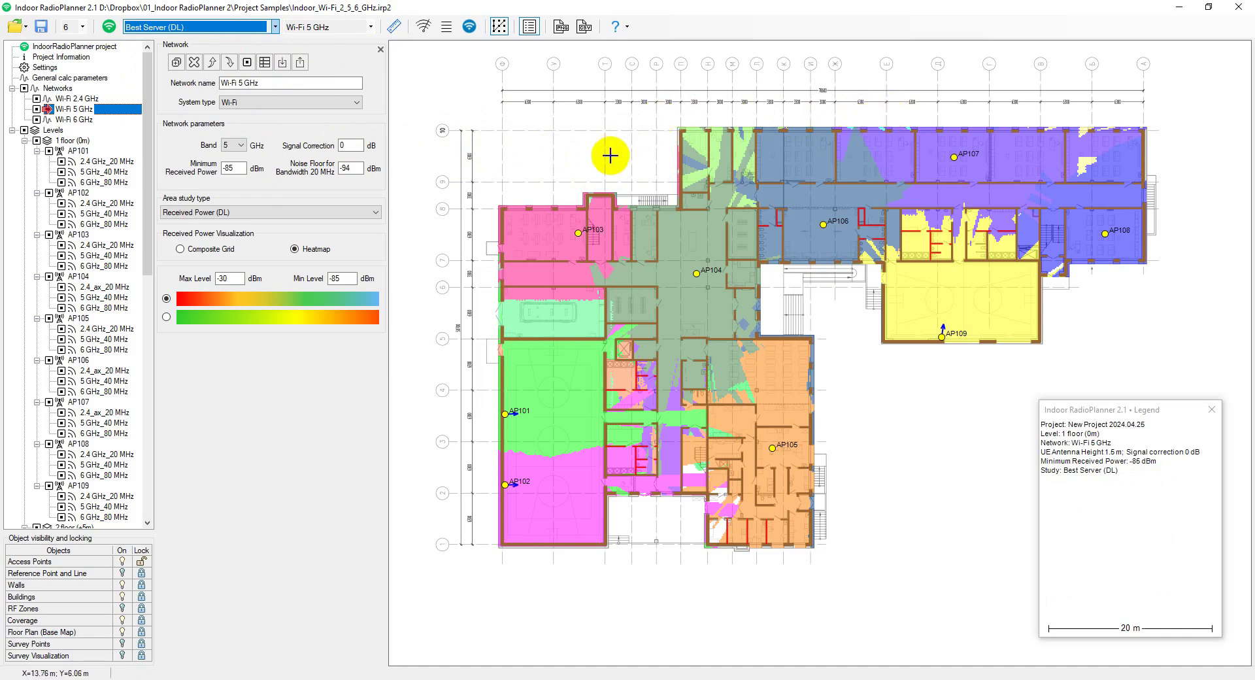
drag(606, 163, 639, 146)
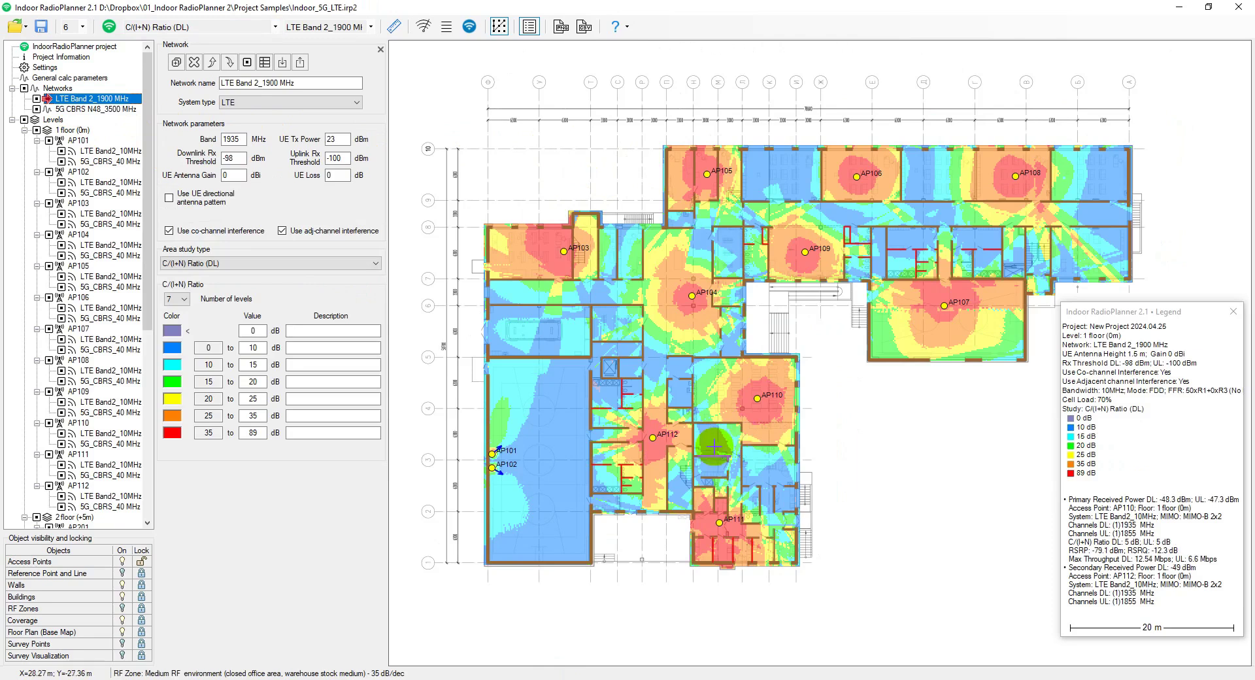
- In the LTE project, switch to the 5G CBRS N48 network and view its Noise and Interference parameters
scroll(734, 419, down, 1)
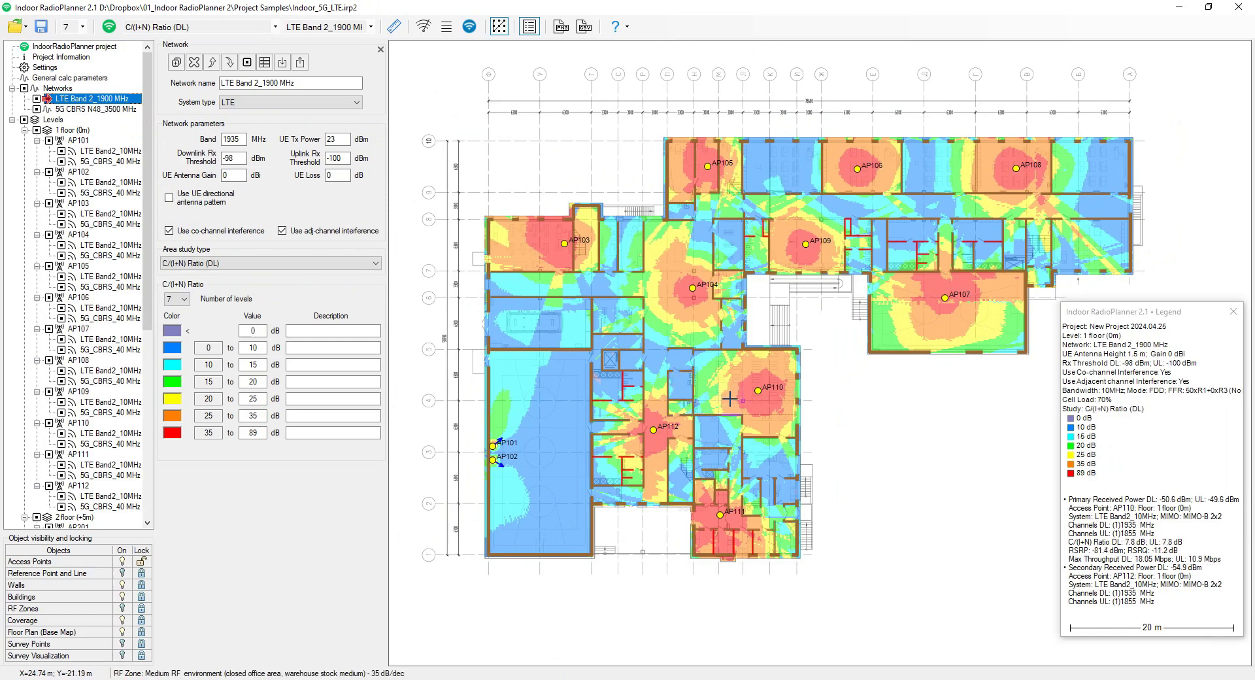
scroll(729, 398, up, 2)
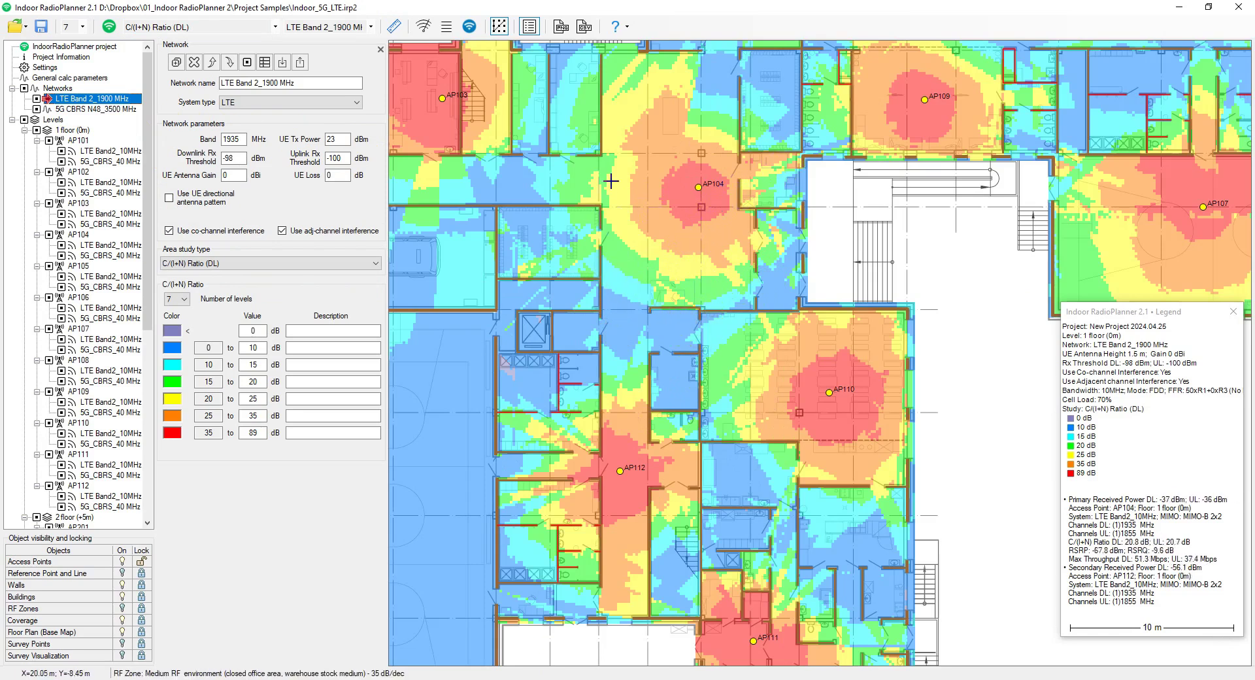
click(353, 33)
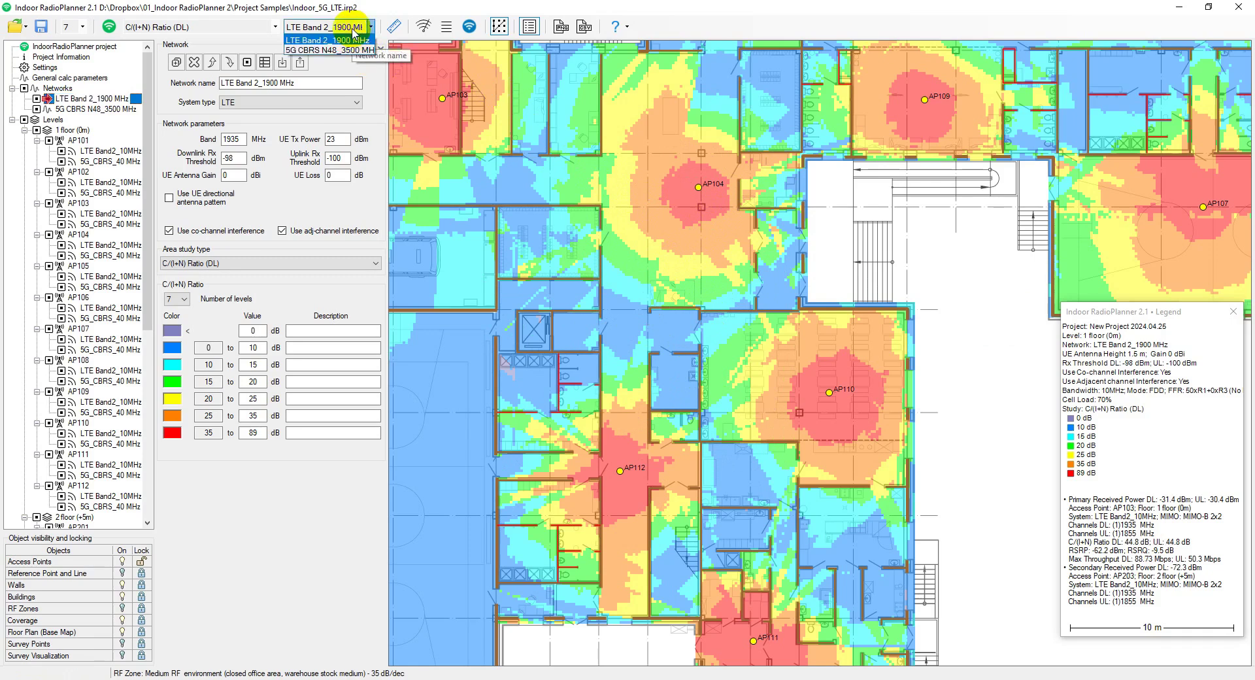
click(350, 50)
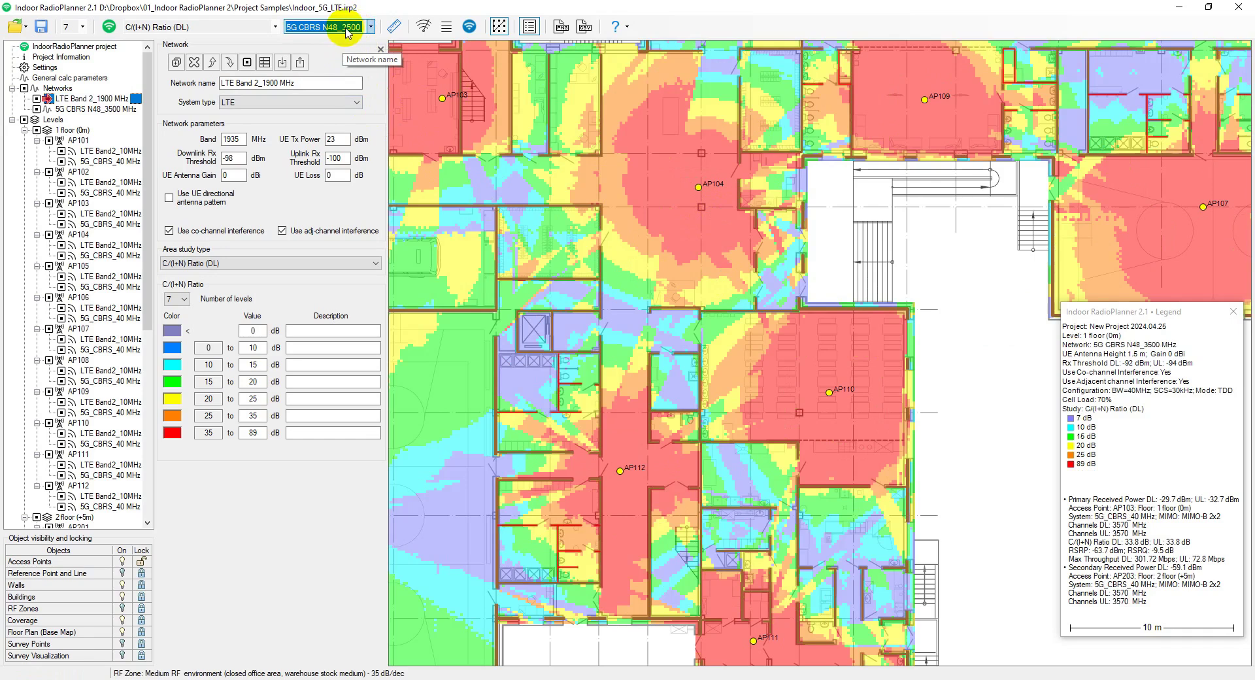
click(265, 63)
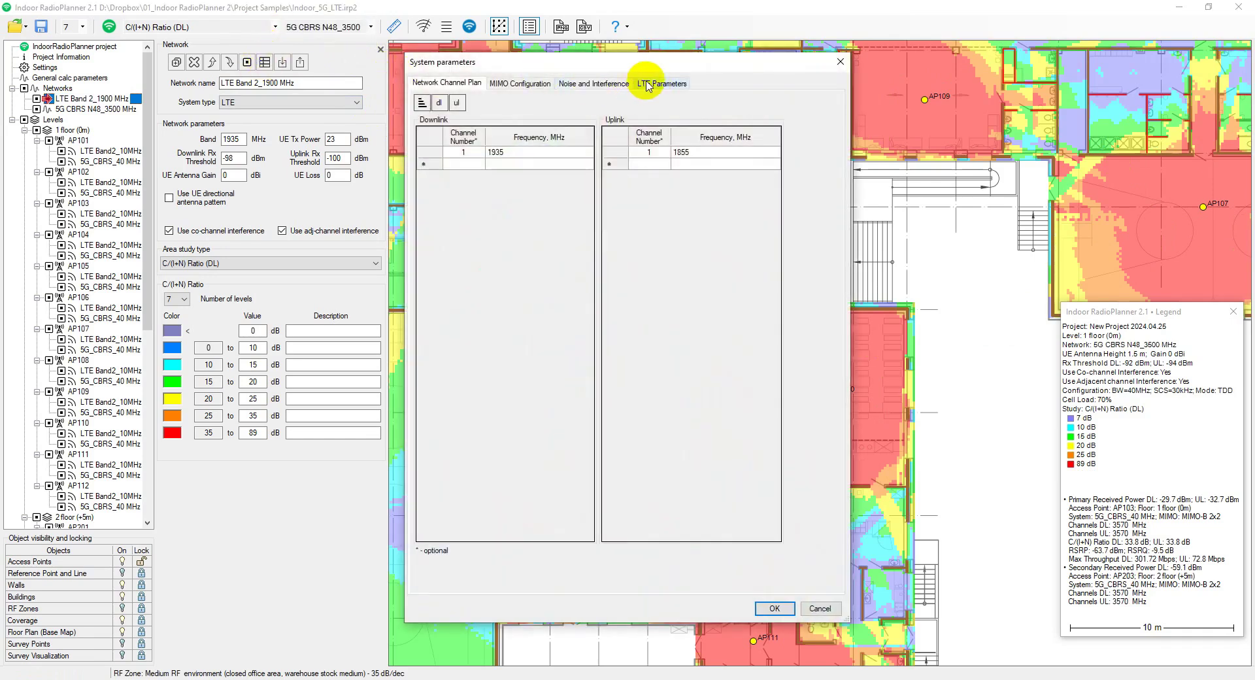
click(601, 84)
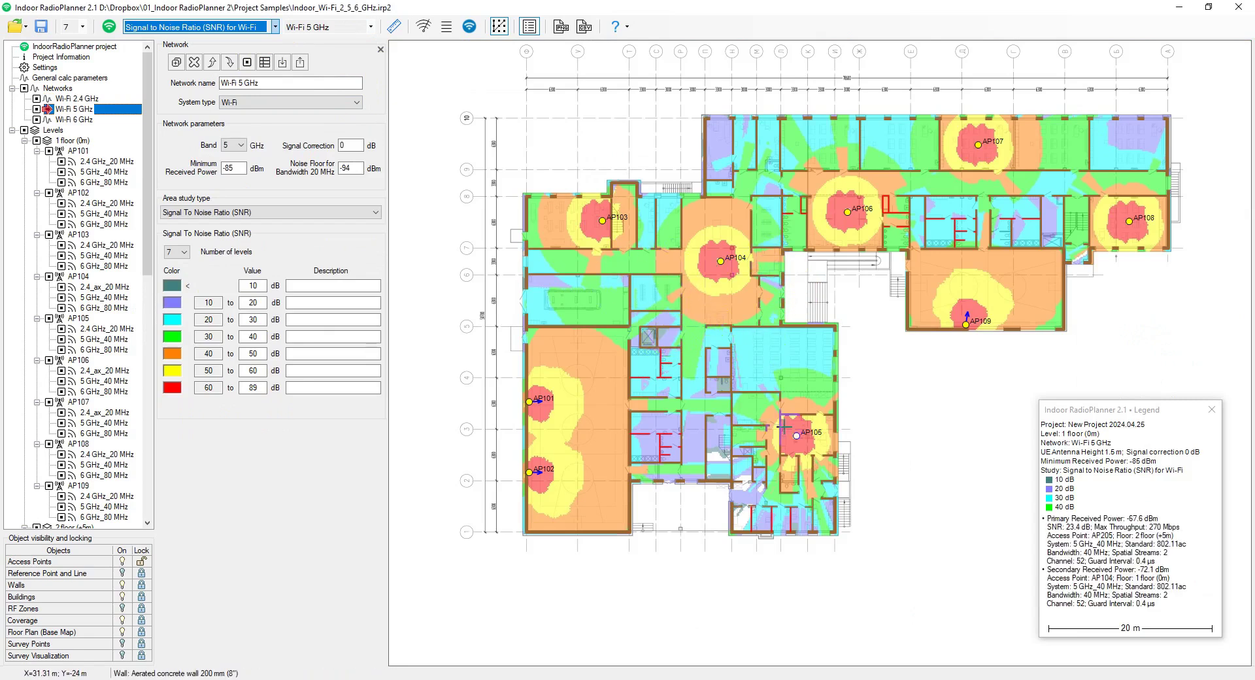
- Zoom into the SNR map near the AP109 stairwell, then zoom back out to the whole building
scroll(790, 485, up, 3)
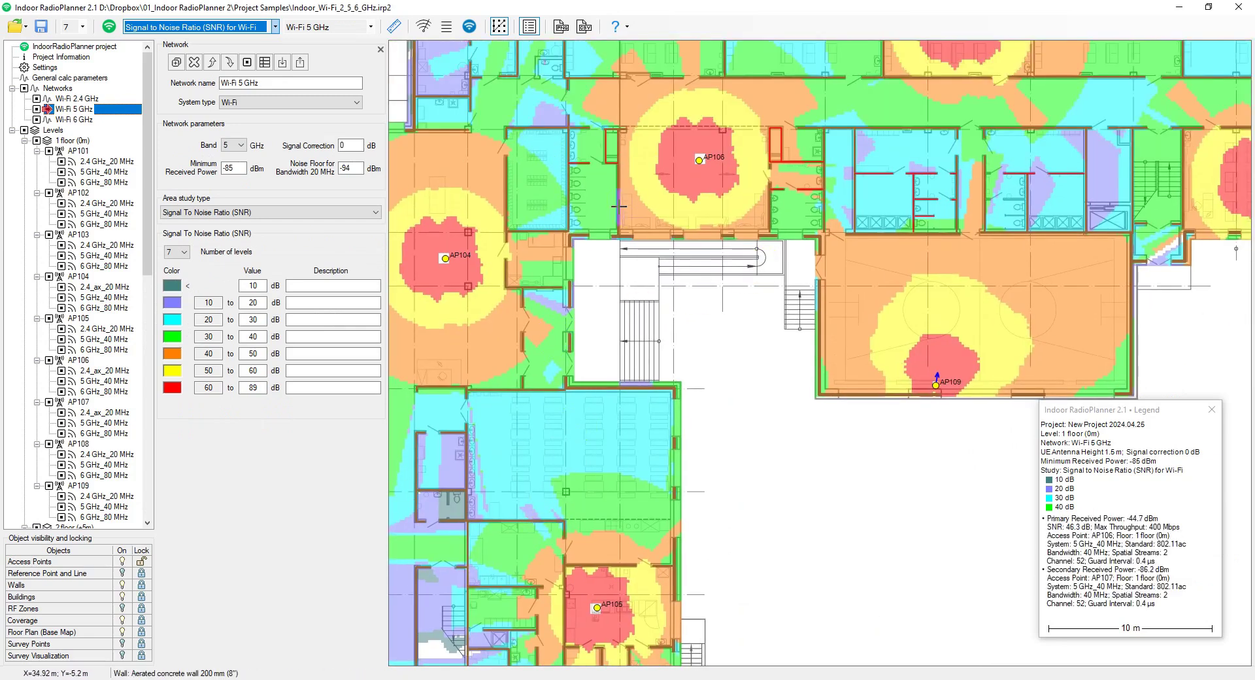
drag(659, 308, 844, 236)
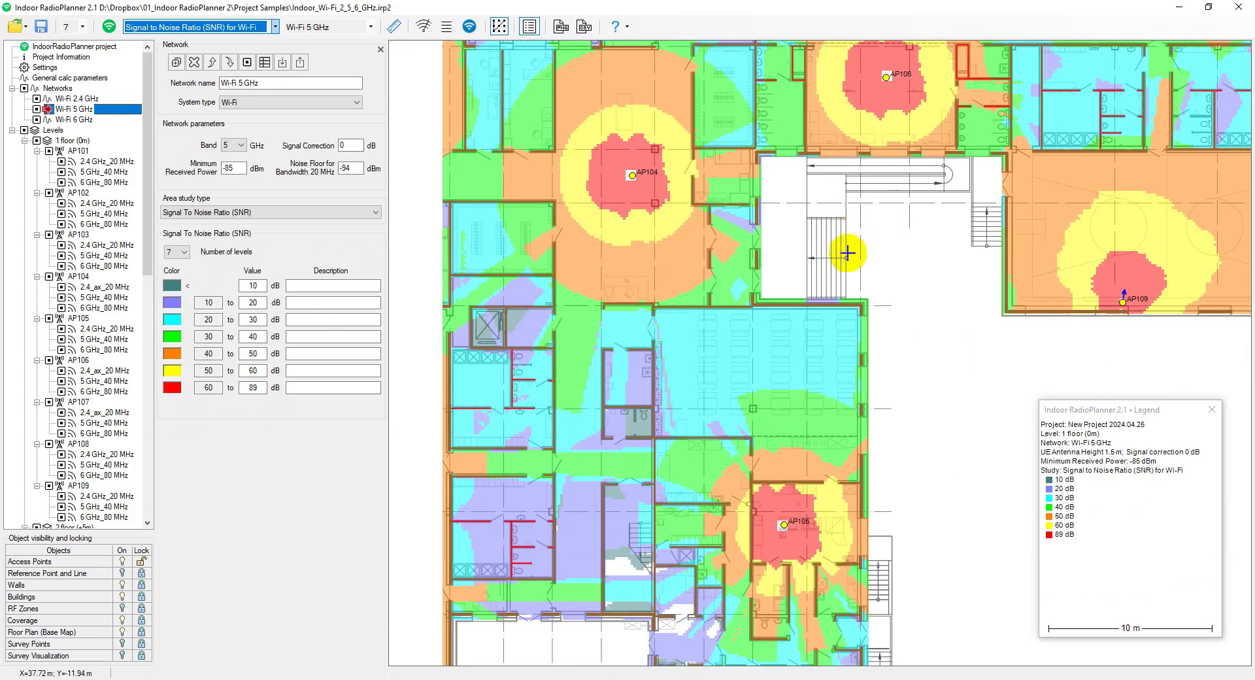
scroll(841, 358, down, 1)
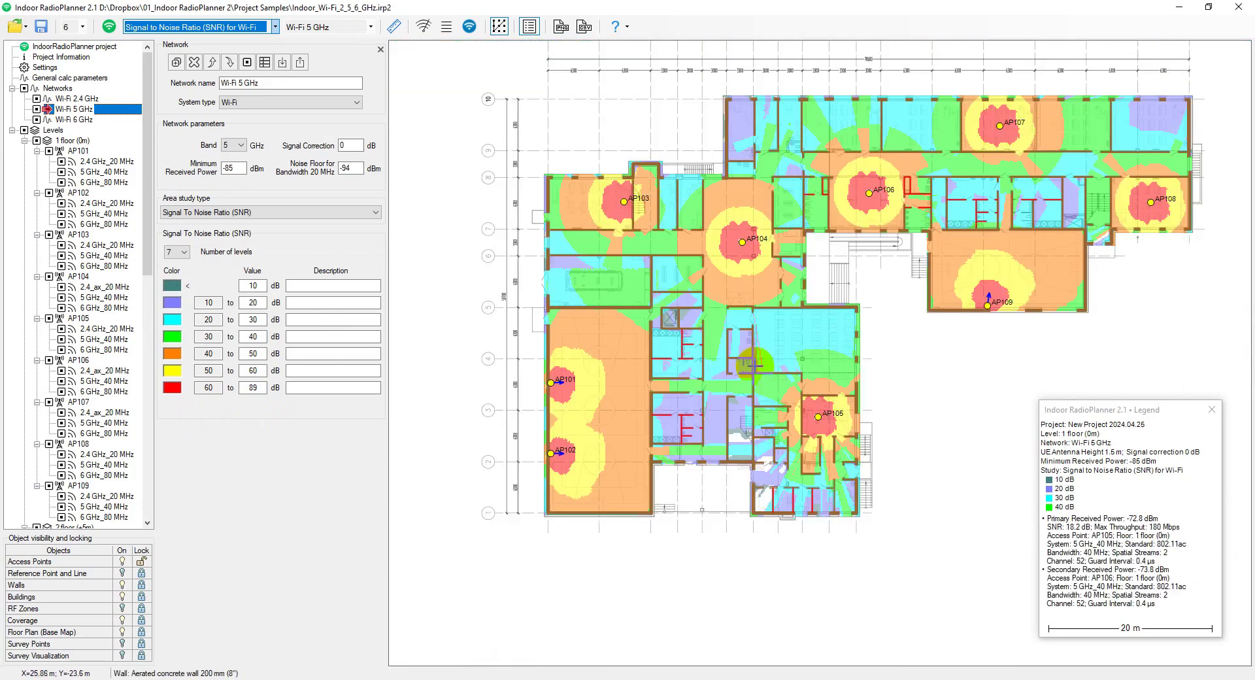
drag(649, 307, 646, 430)
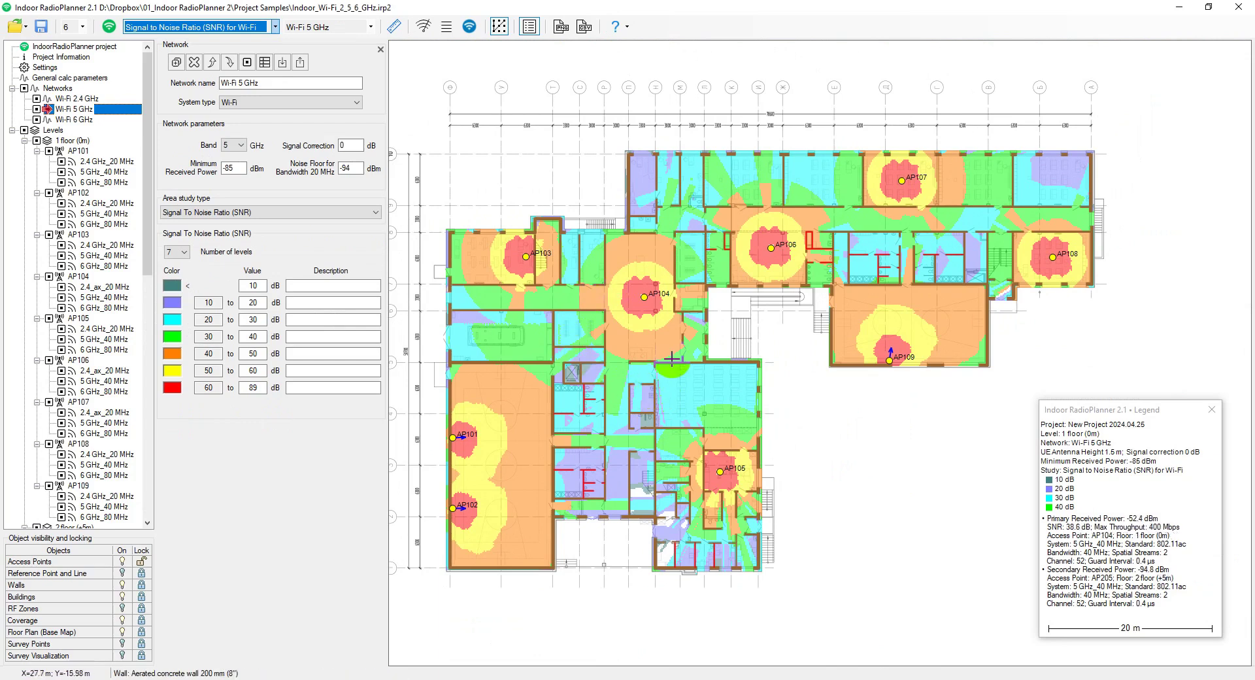
drag(655, 391, 760, 361)
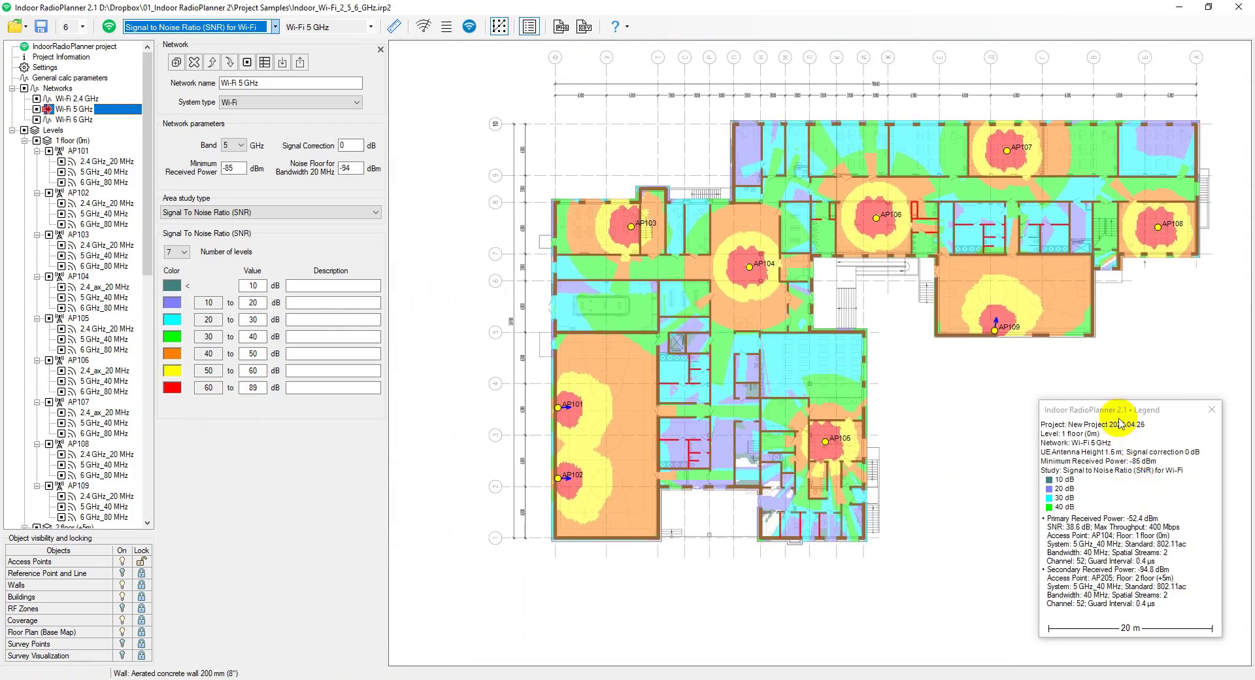
- Enlarge the Legend window to list all seven SNR levels and note the -94 dBm noise floor
drag(1120, 400, 1124, 364)
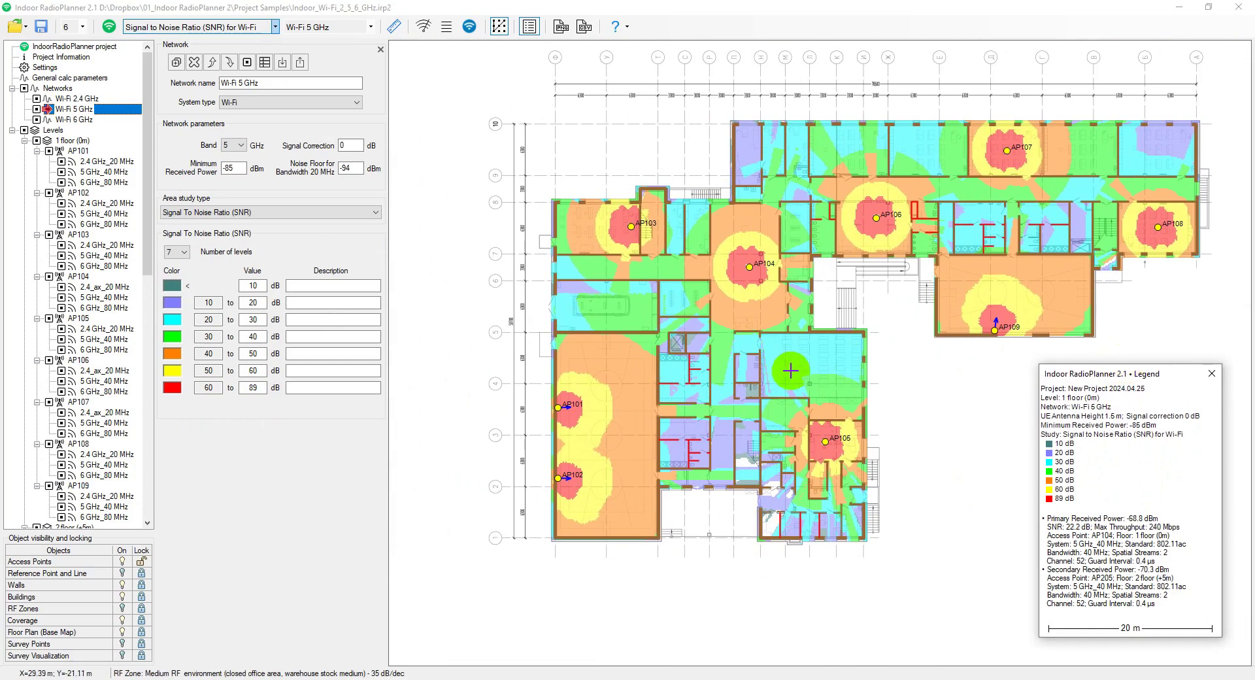
drag(790, 371, 714, 399)
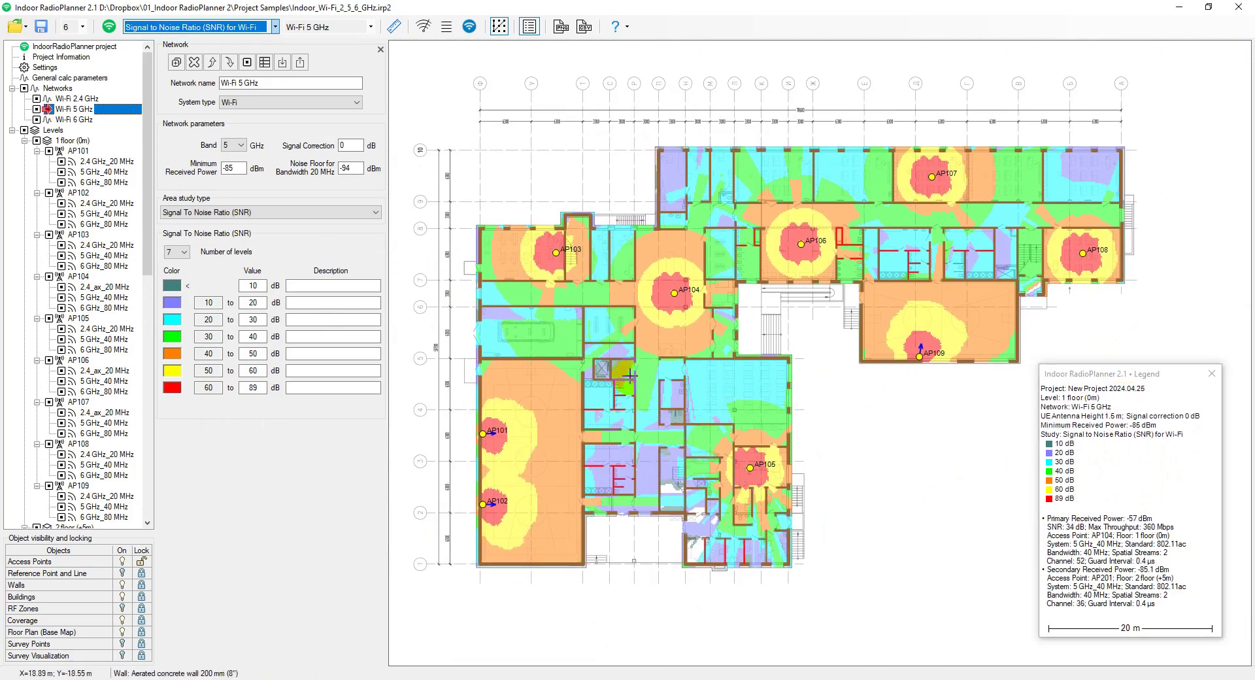
click(355, 168)
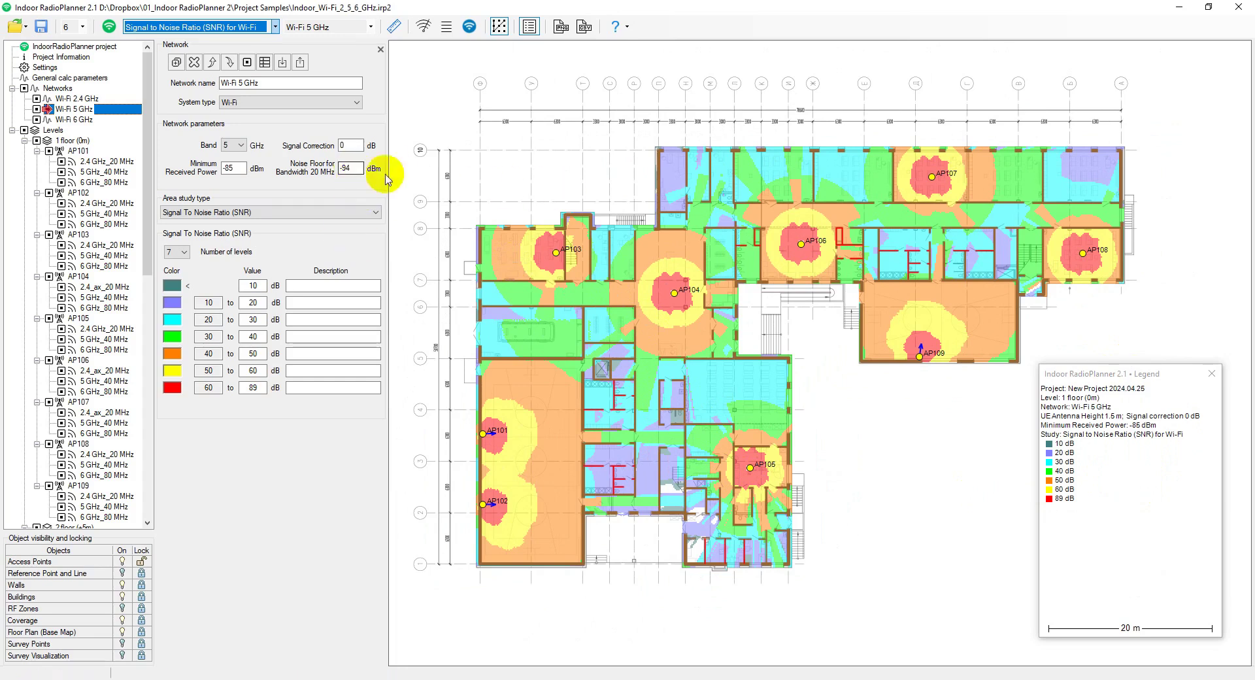
drag(697, 295, 686, 237)
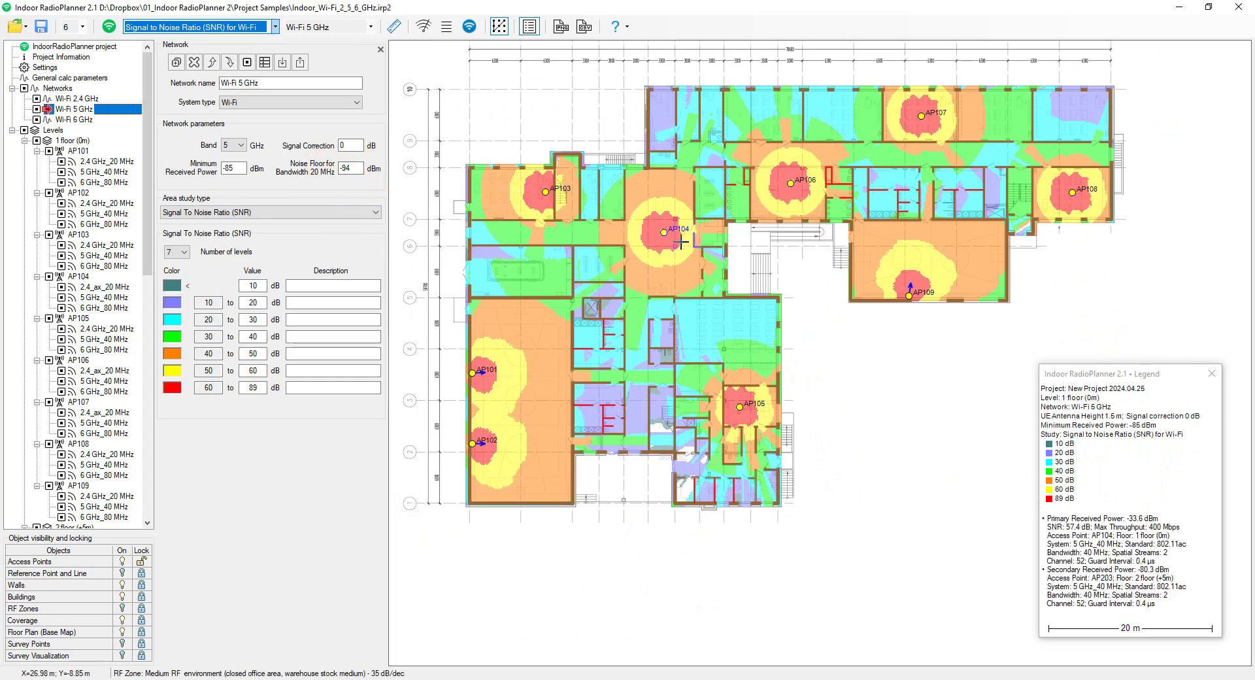
click(562, 657)
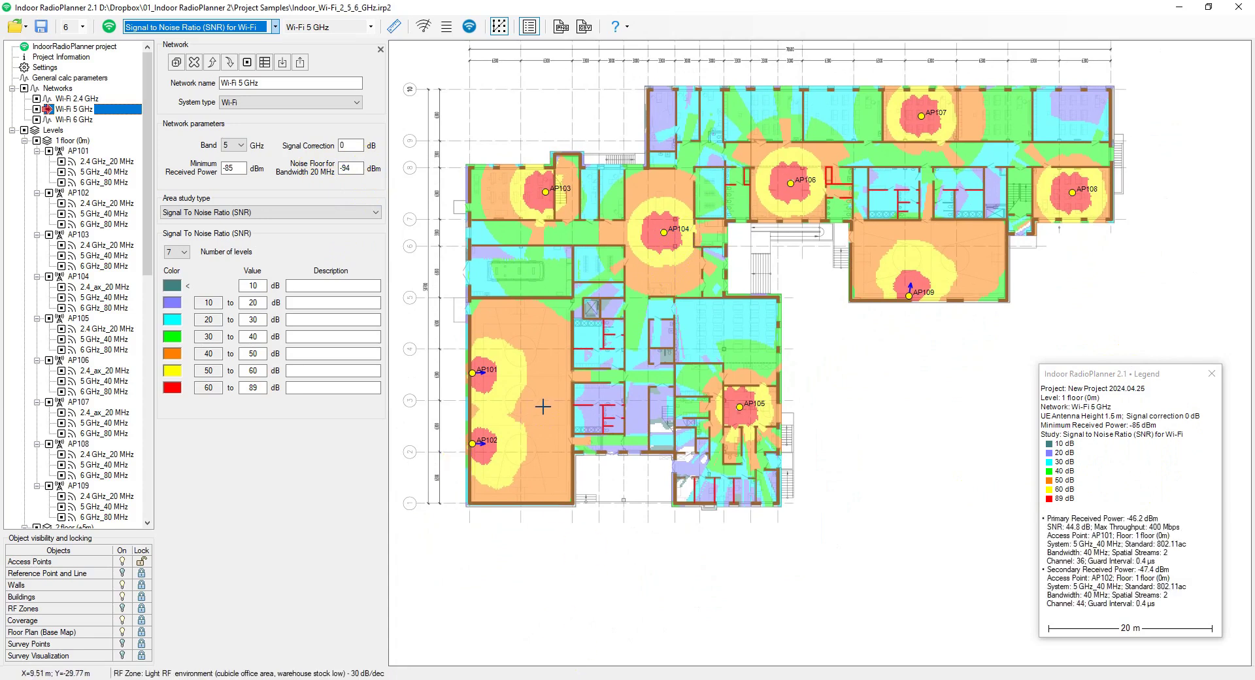
drag(687, 274, 682, 355)
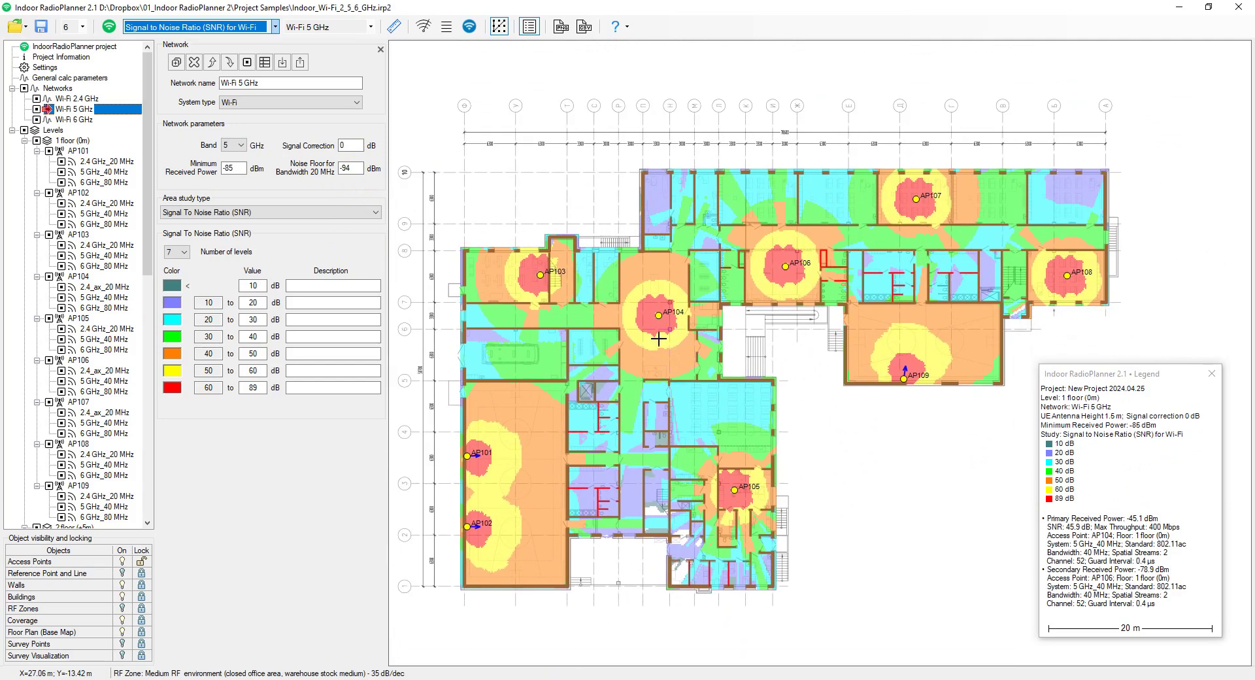
- Select the Channel Interference study and display the Channel Interference for Wi-Fi map
click(333, 206)
click(335, 211)
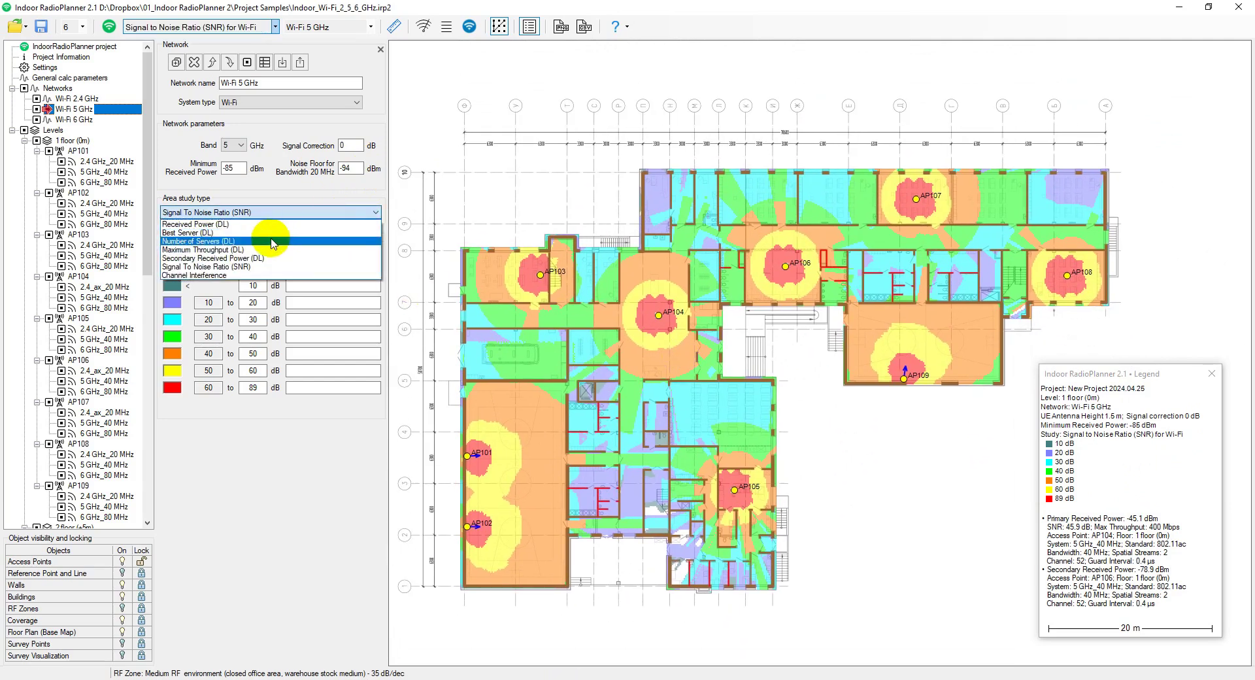
click(258, 275)
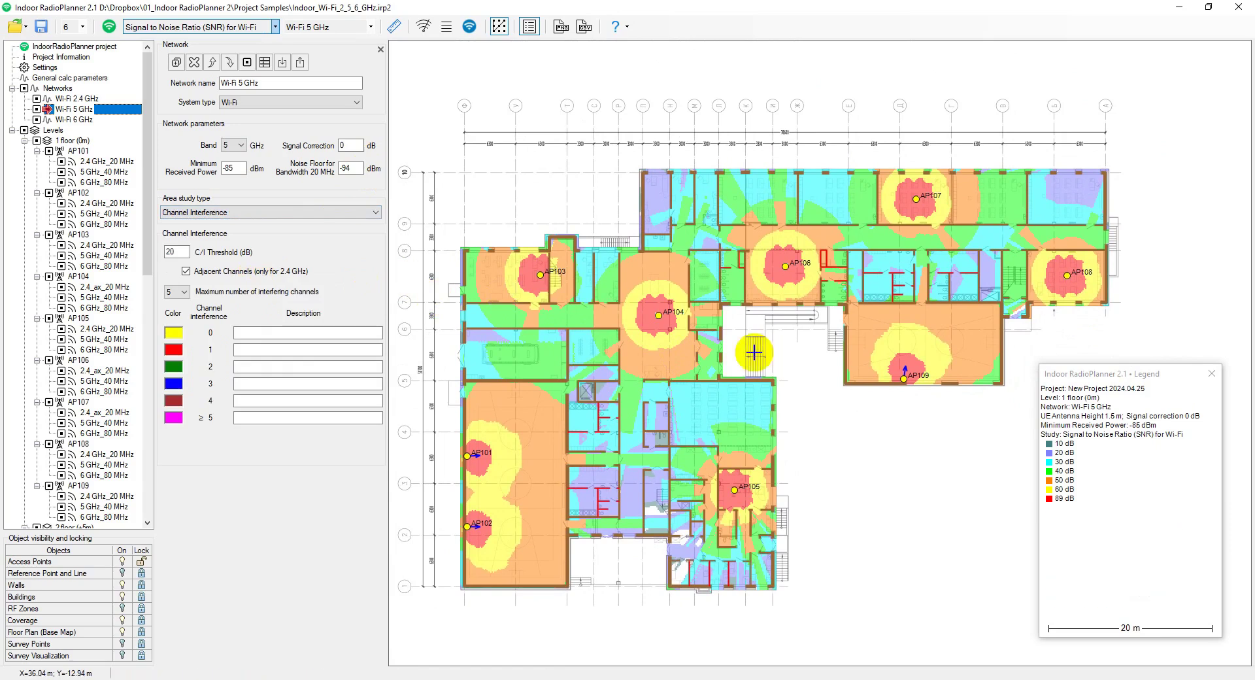
drag(699, 364, 720, 304)
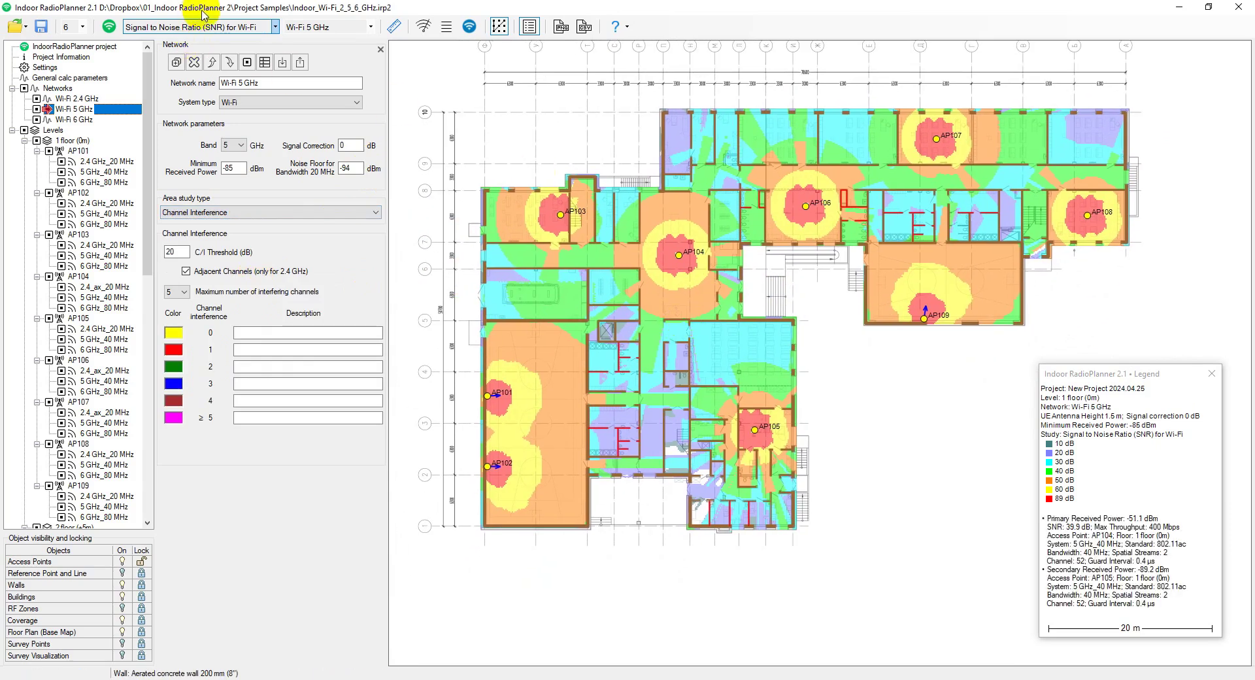
click(207, 28)
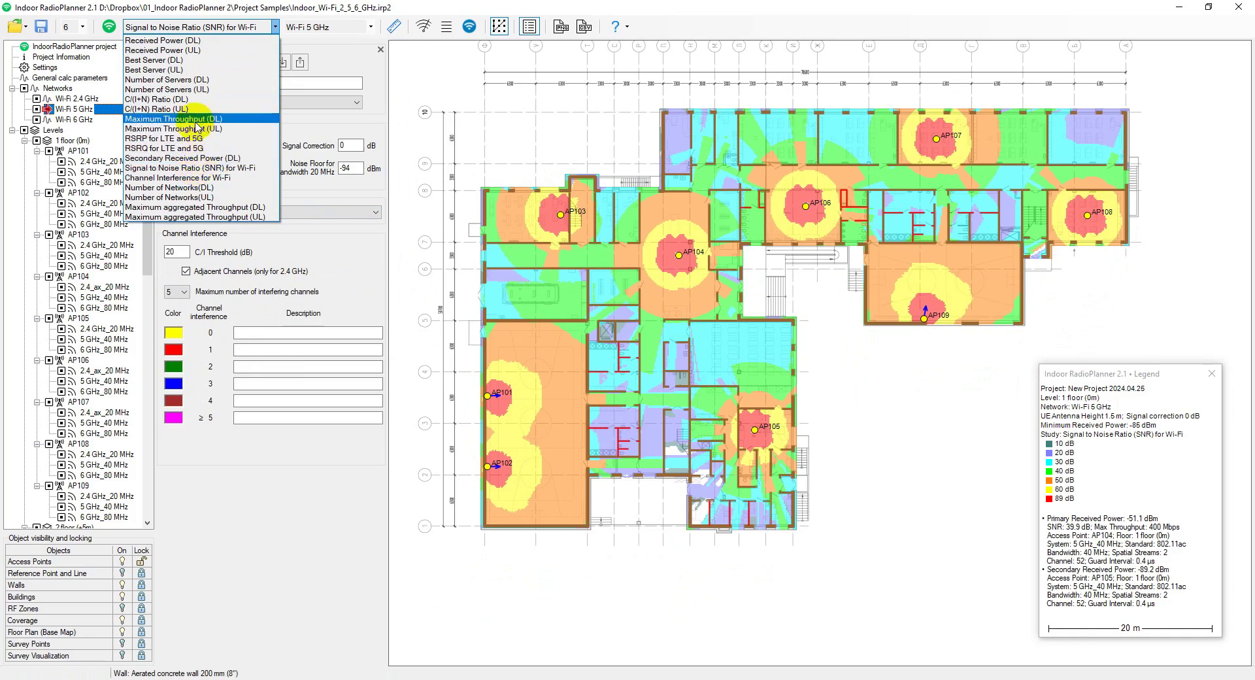
click(196, 177)
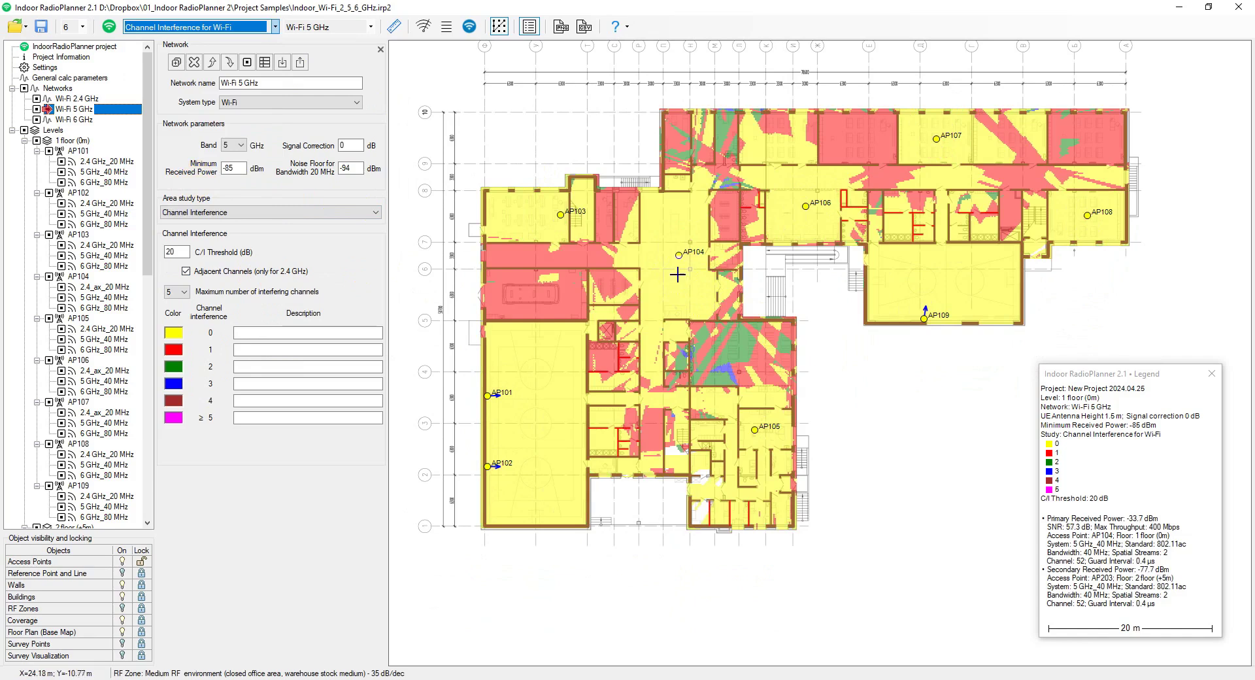
- Zoom and pan to examine the Wi-Fi 5 GHz channel interference map up close
scroll(677, 275, up, 2)
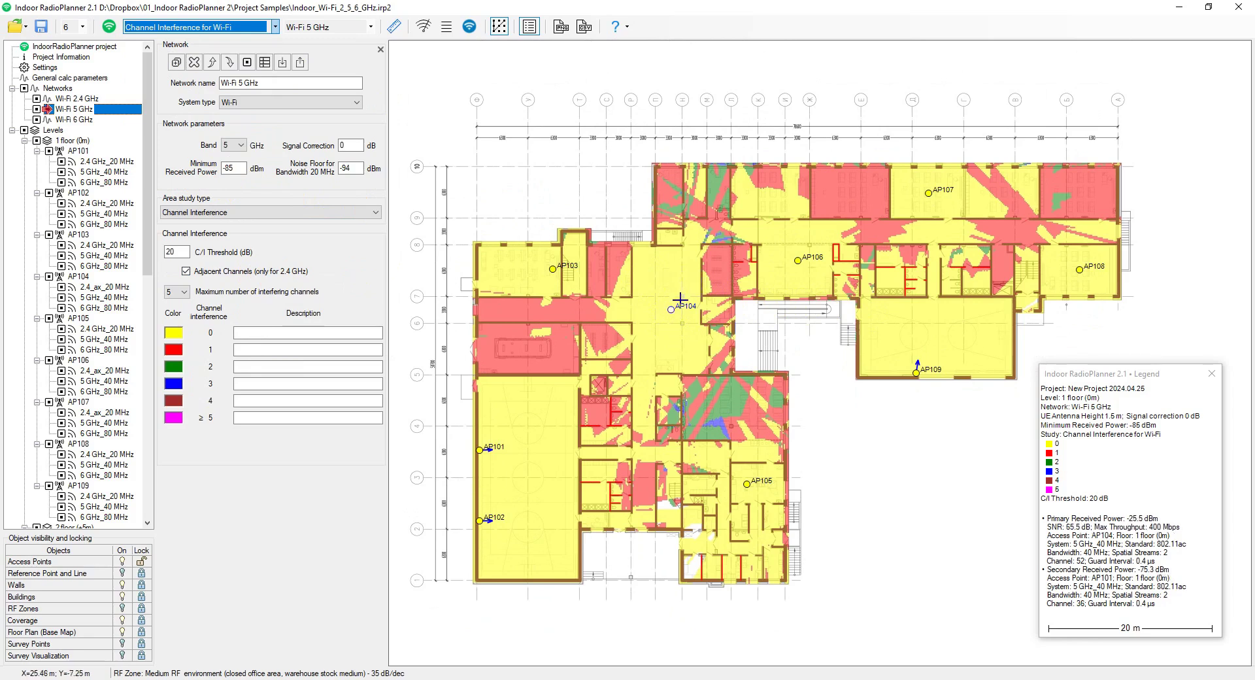
drag(680, 299, 681, 216)
scroll(663, 222, up, 2)
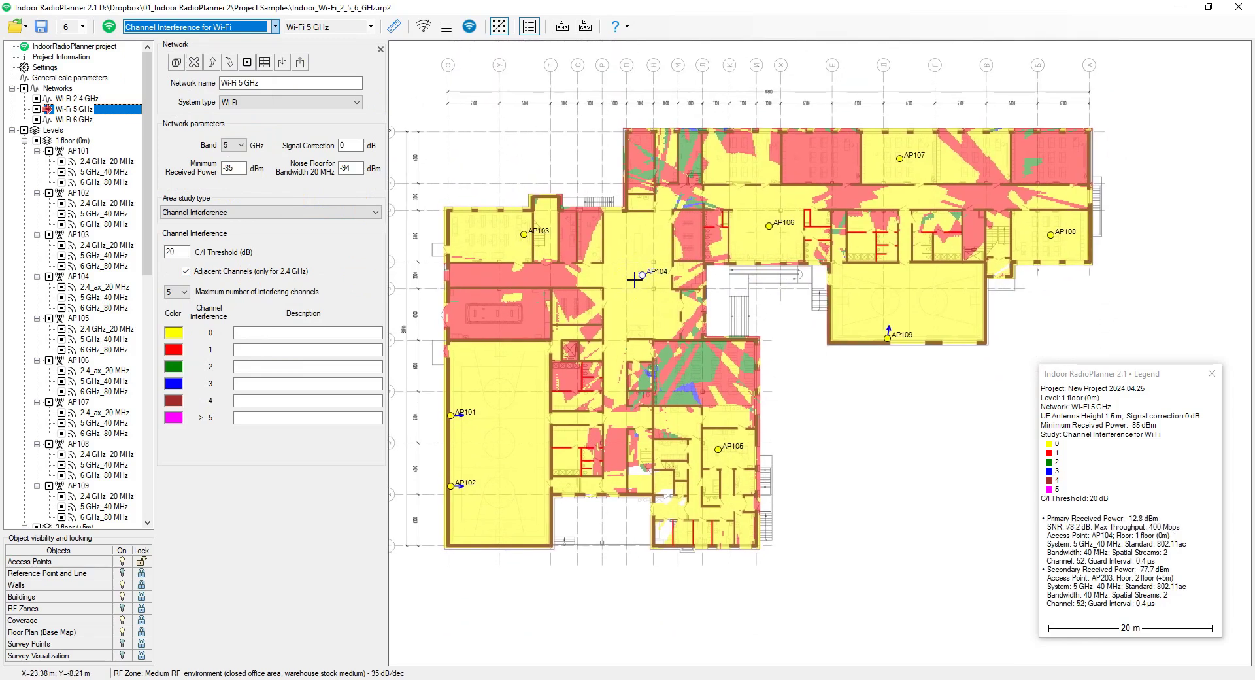
drag(634, 300, 646, 341)
drag(577, 360, 584, 323)
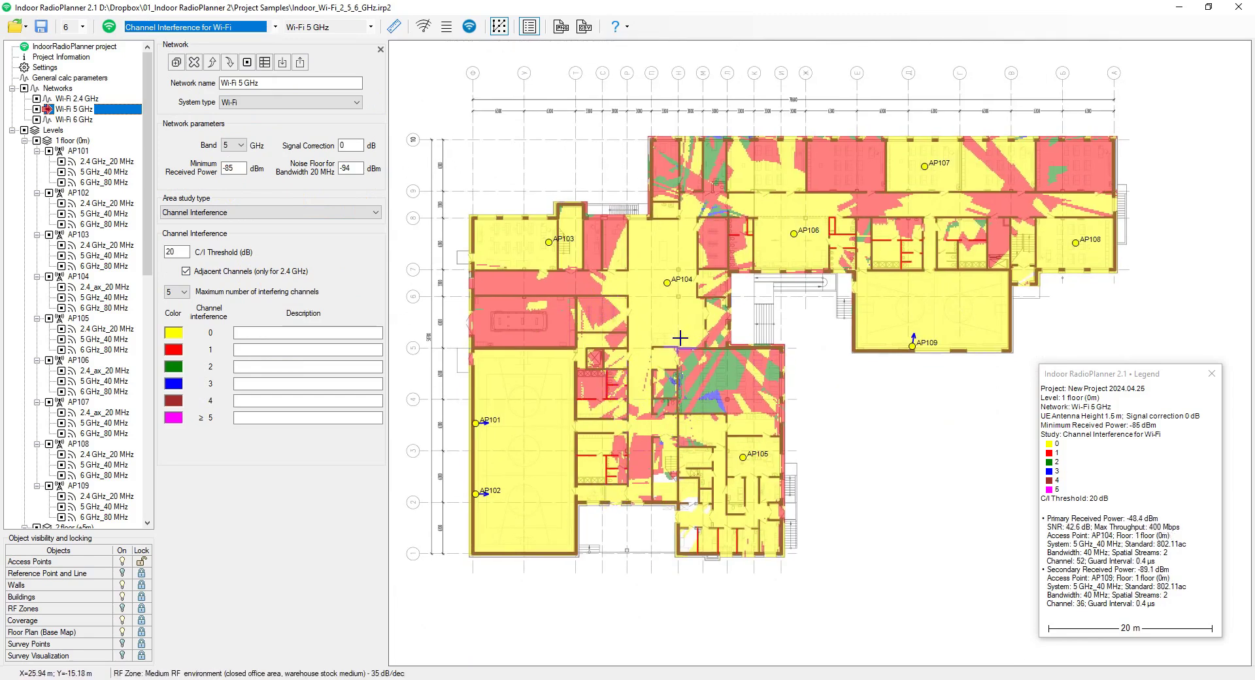
mouse_move(813, 547)
mouse_down()
mouse_move(813, 579)
mouse_move(836, 546)
mouse_up()
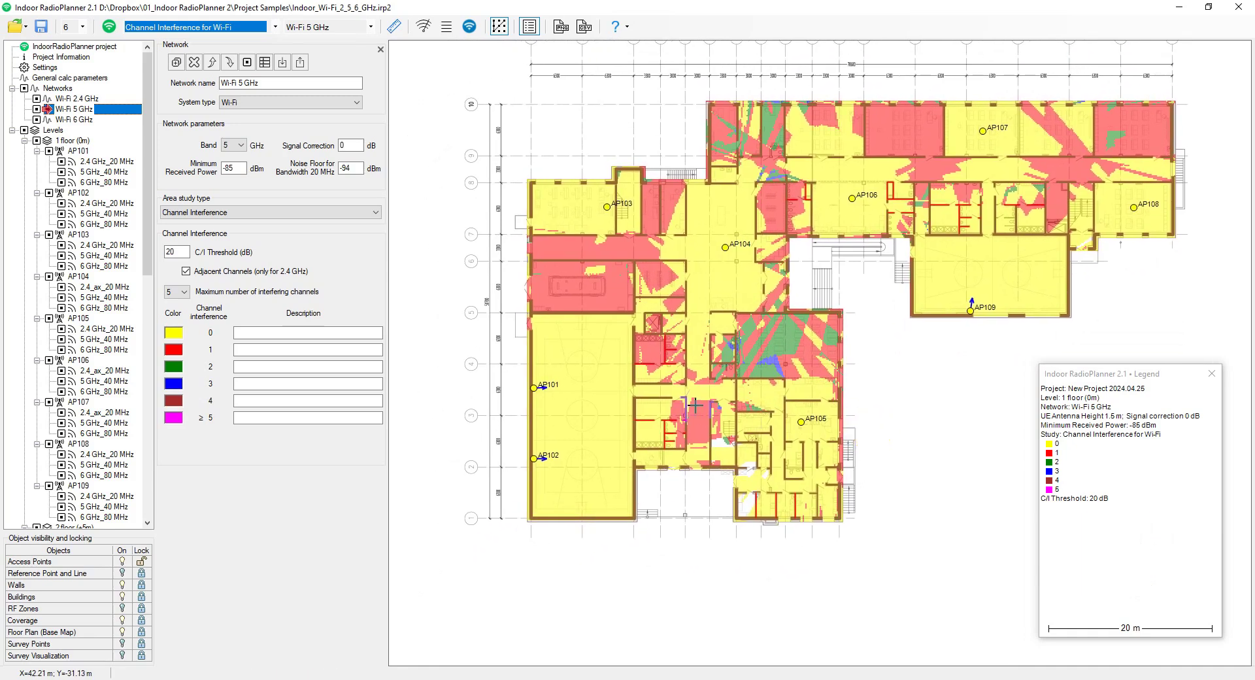
scroll(711, 370, up, 2)
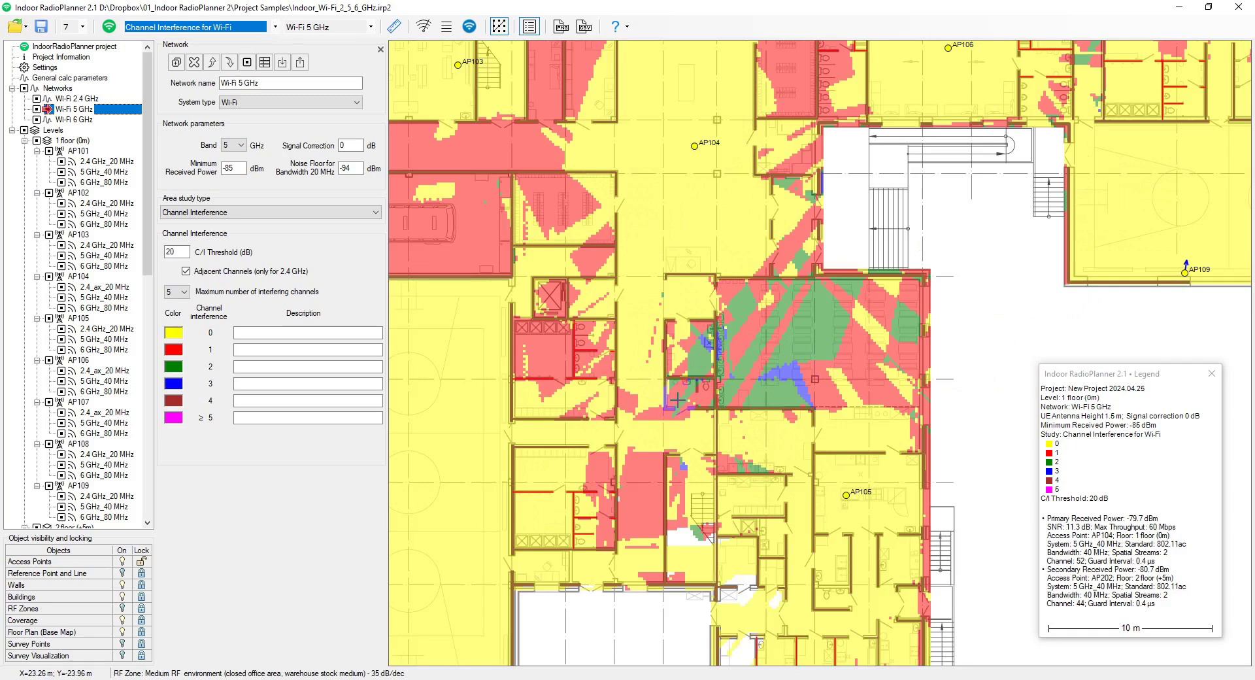
scroll(678, 399, down, 3)
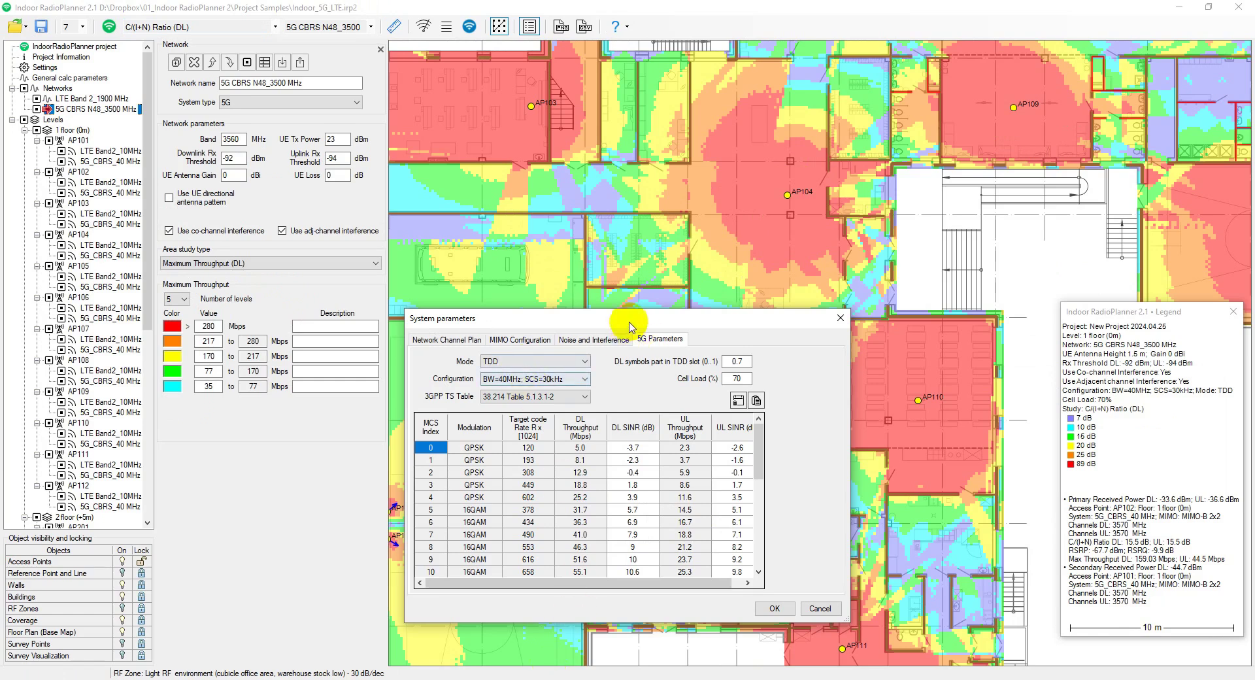
- Reopen the 5G CBRS N48 System parameters on the 5G Parameters tab and enlarge it to show MCS rows 0–12
click(841, 317)
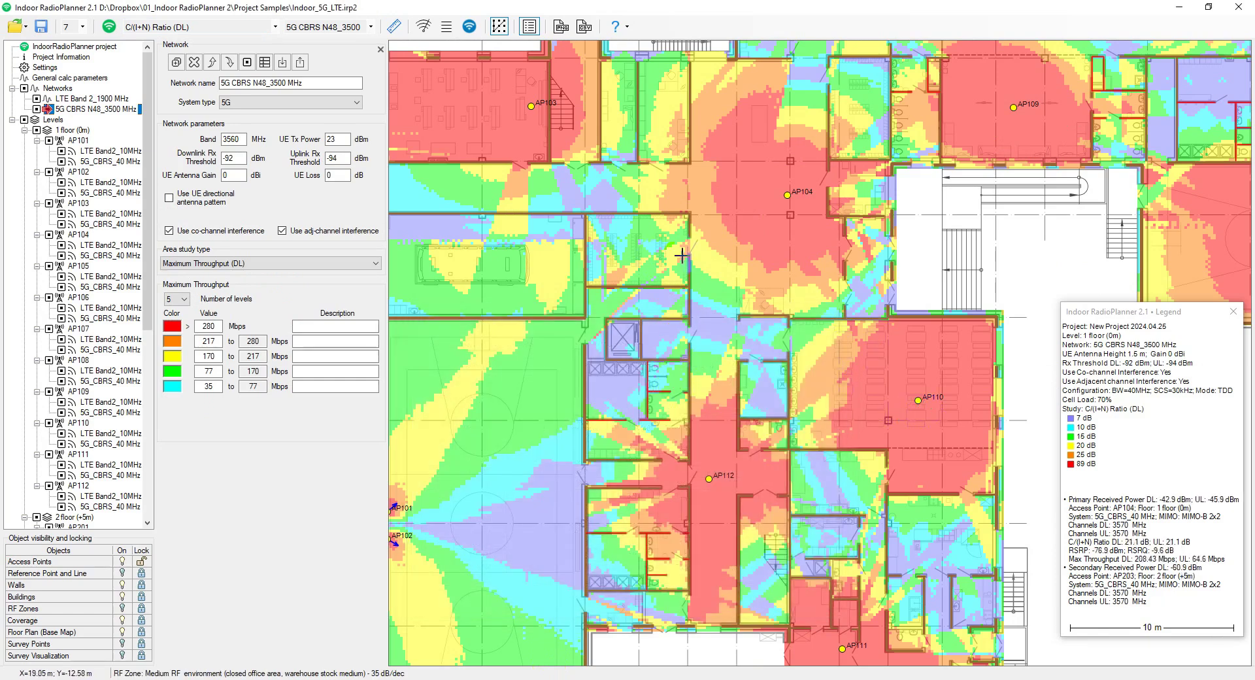
click(265, 63)
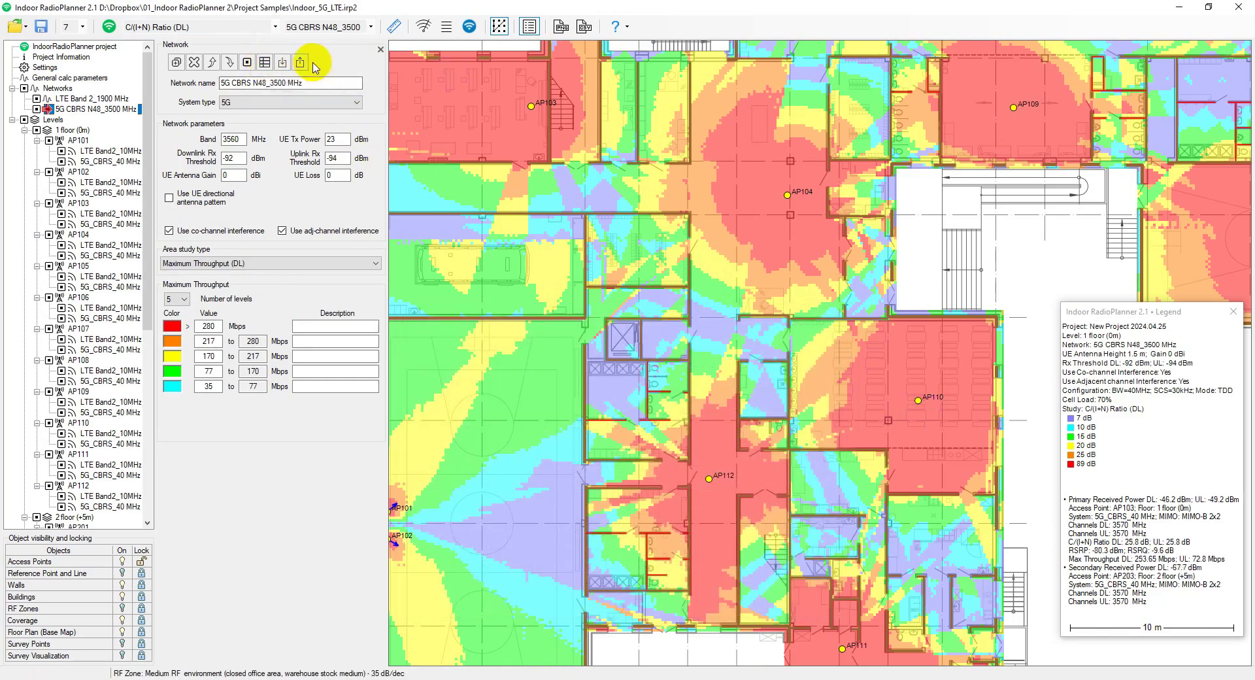
click(264, 63)
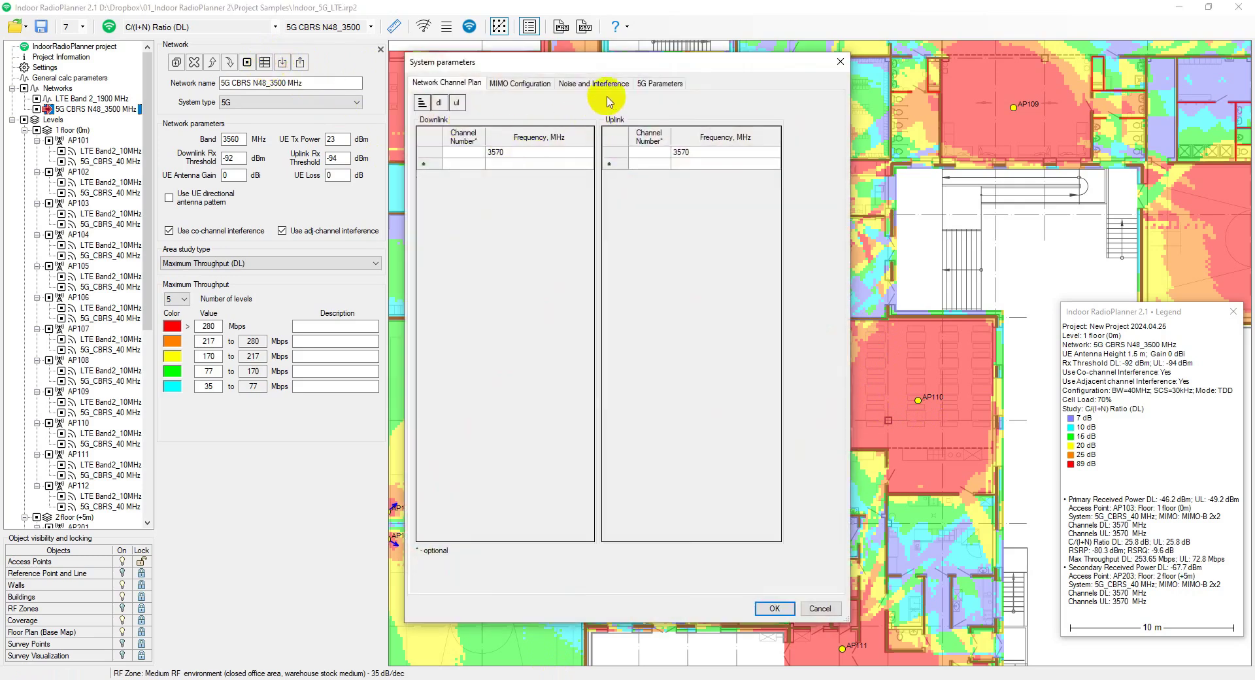
click(657, 83)
drag(689, 55, 610, 204)
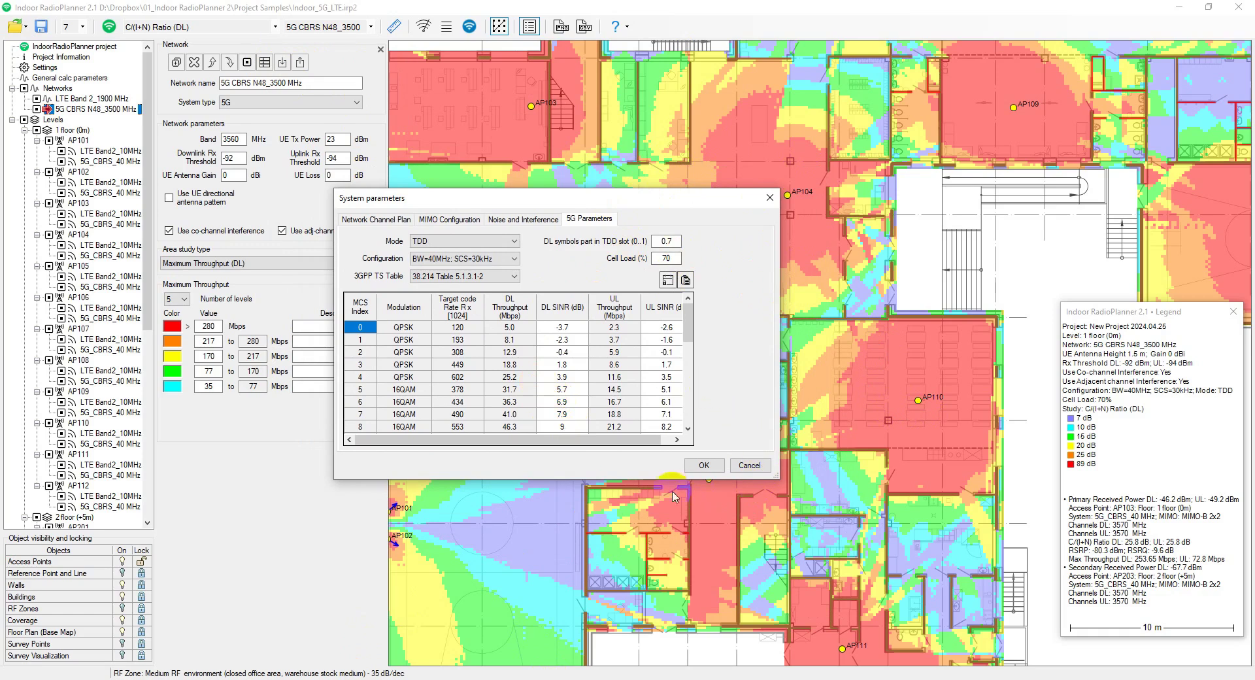
drag(669, 512, 669, 529)
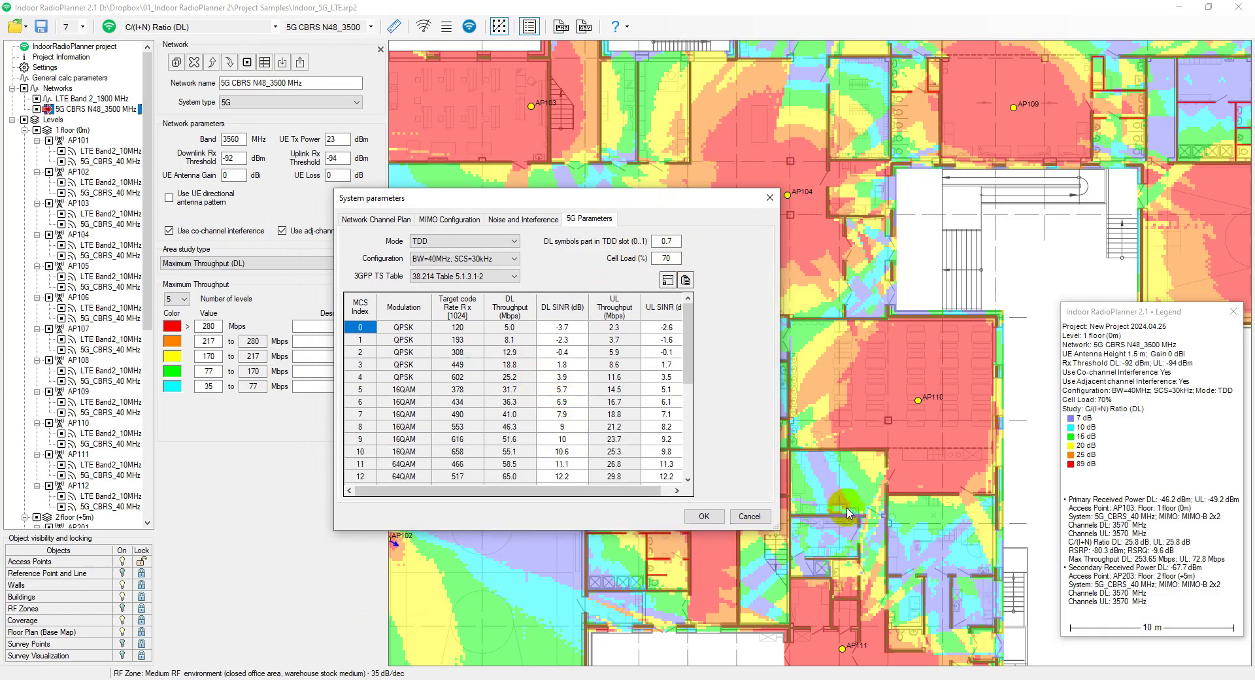
- Close the 5G parameters, review Wi-Fi data rates through 256-QAM 5/6, then bring up the DECT modulation table
click(773, 199)
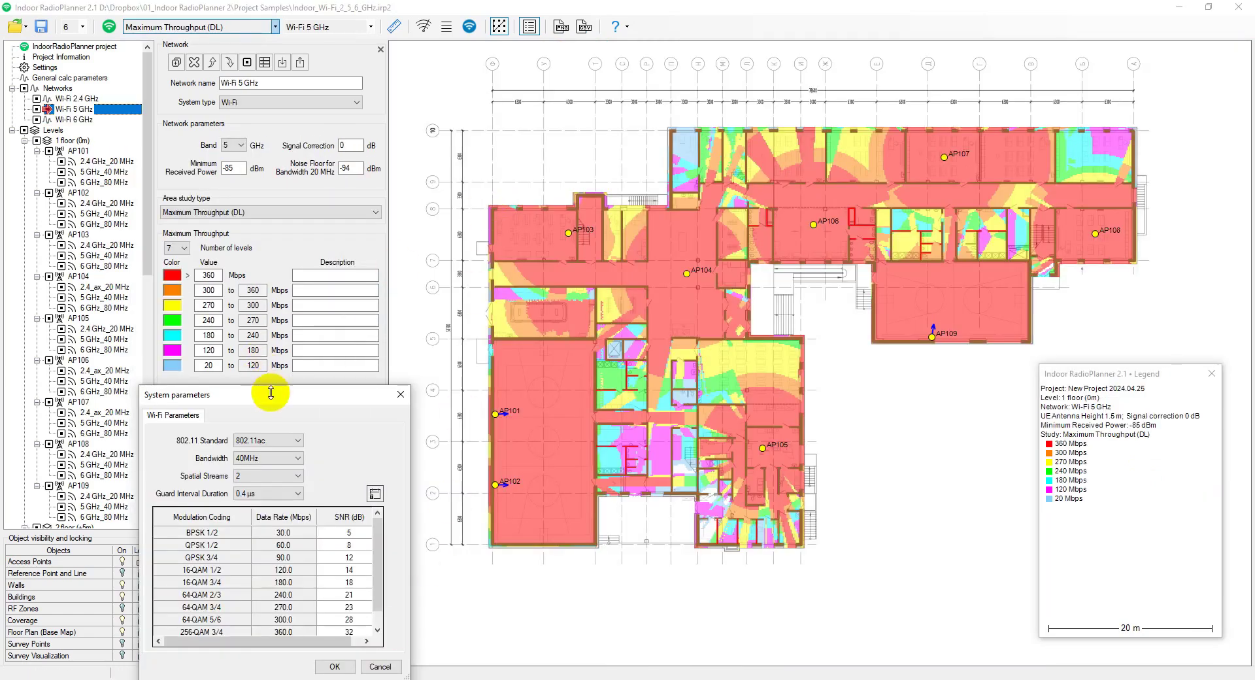
drag(275, 401, 326, 260)
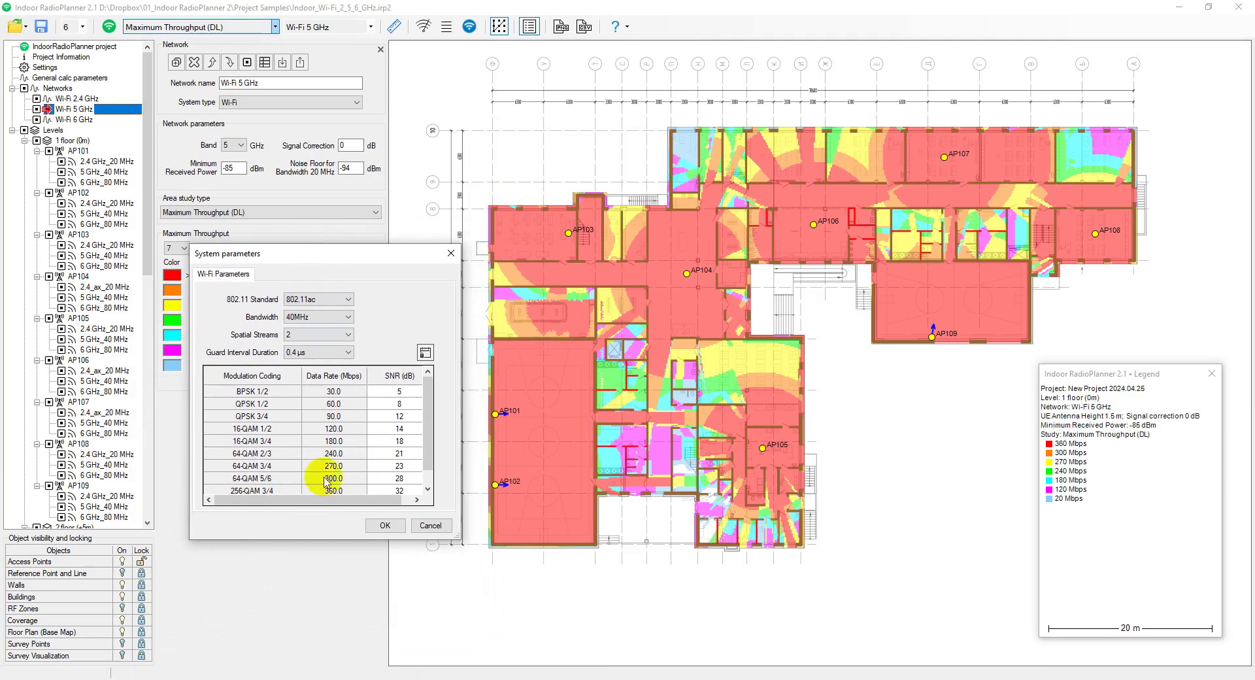
mouse_move(325, 540)
mouse_down()
mouse_move(328, 588)
mouse_move(330, 542)
mouse_up()
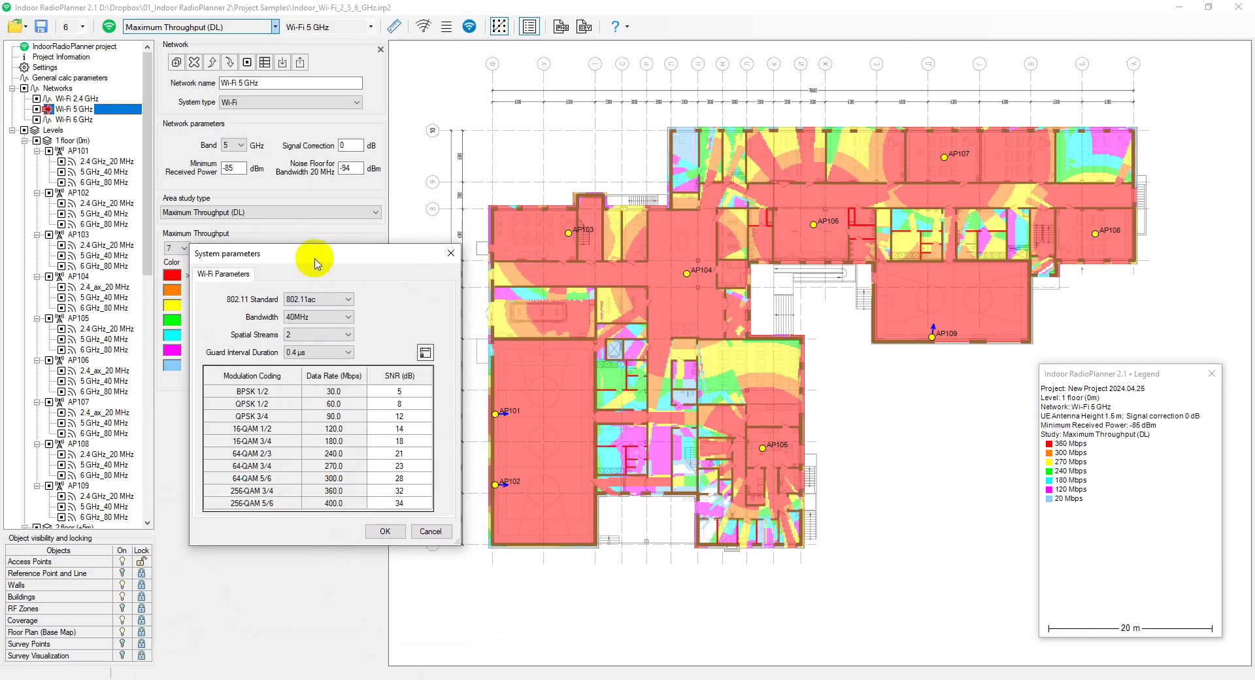
drag(315, 260, 432, 177)
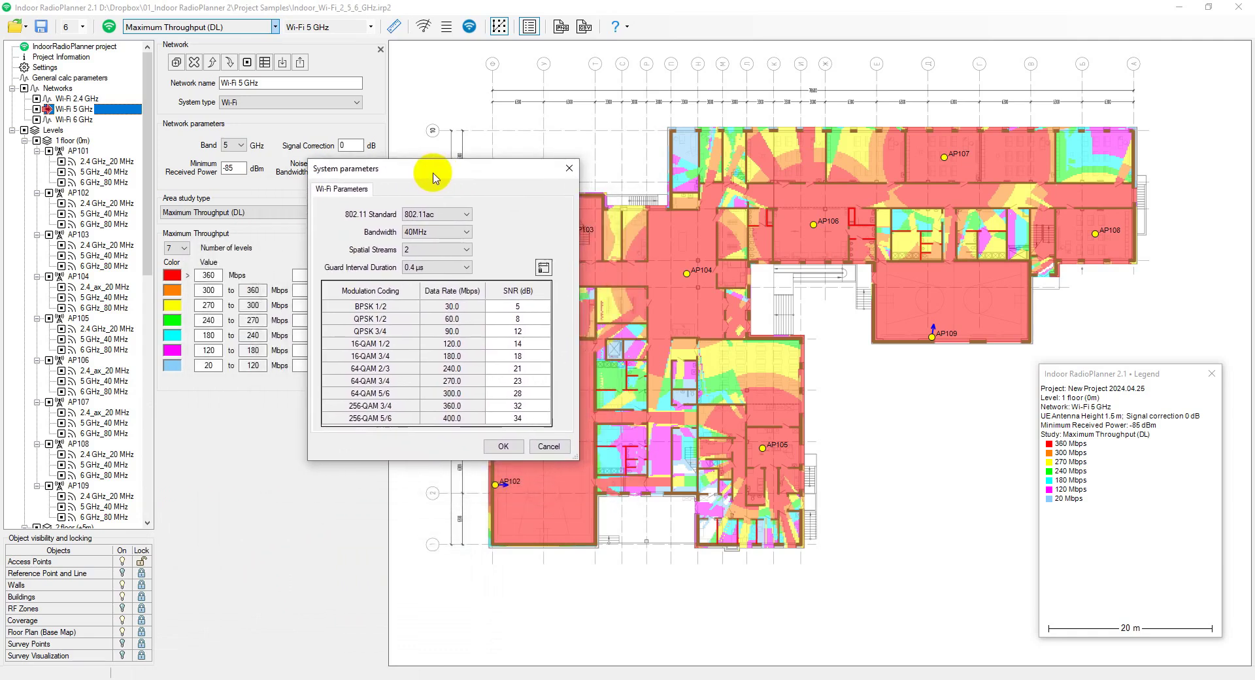
click(571, 168)
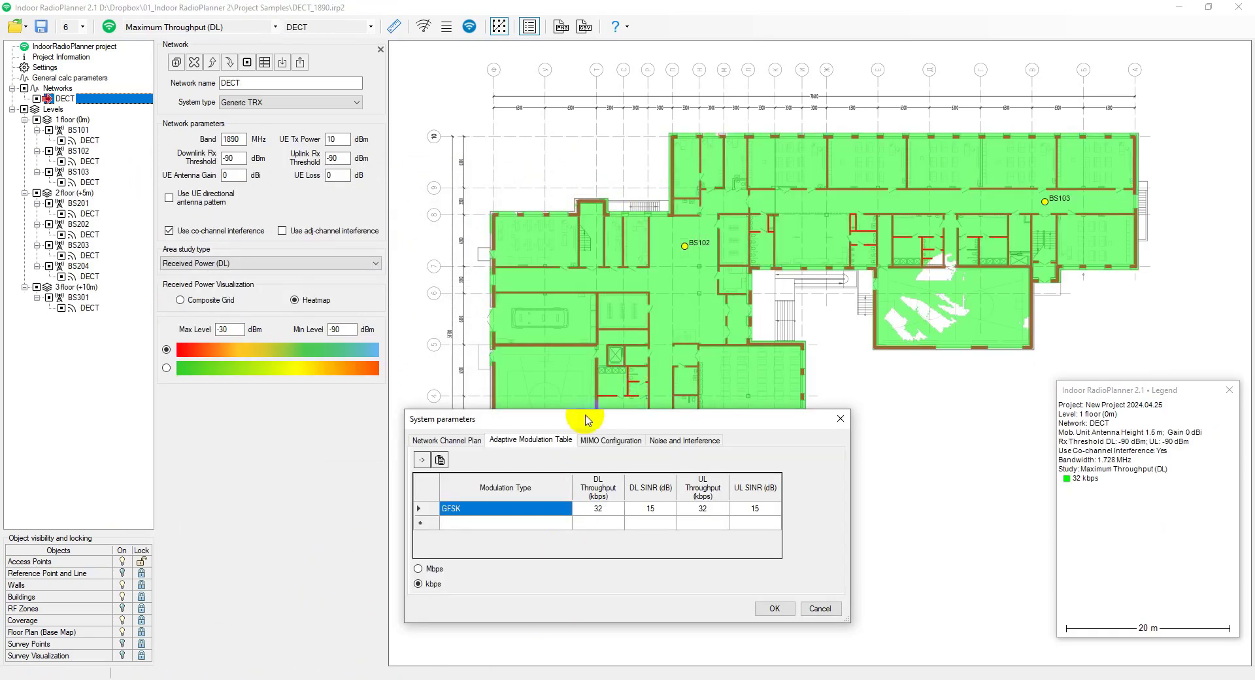
drag(587, 419, 519, 340)
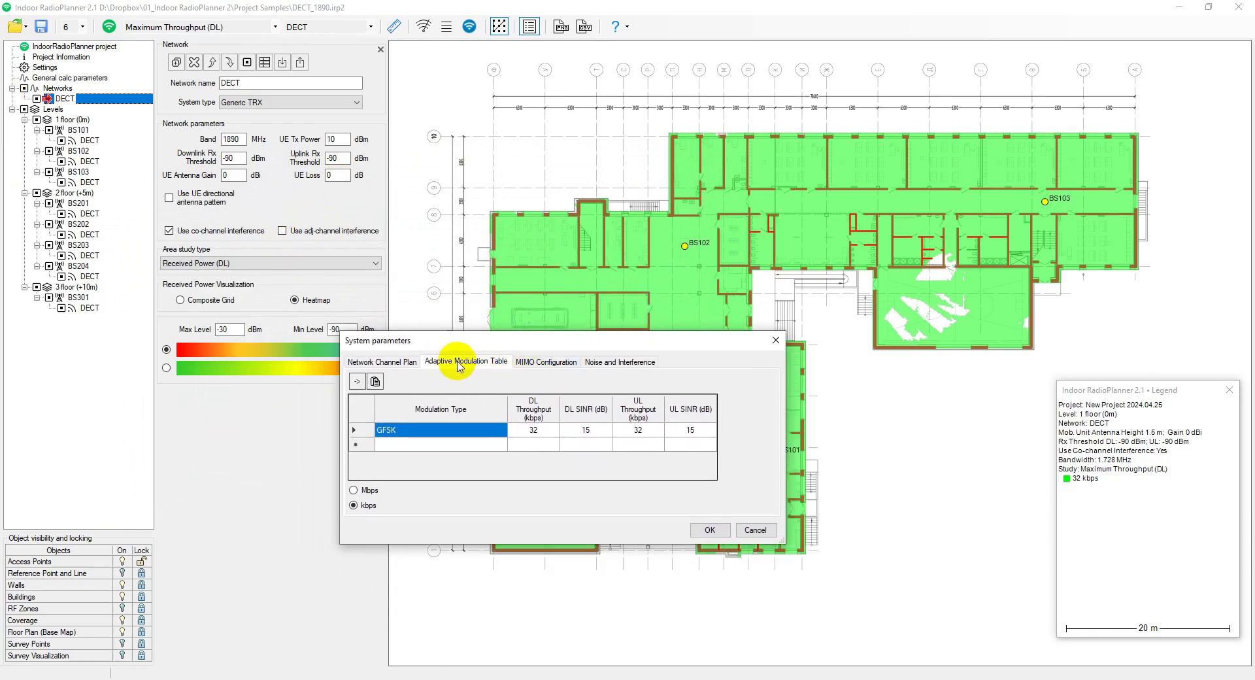
- Move the DECT adaptive modulation table aside
drag(490, 340, 356, 274)
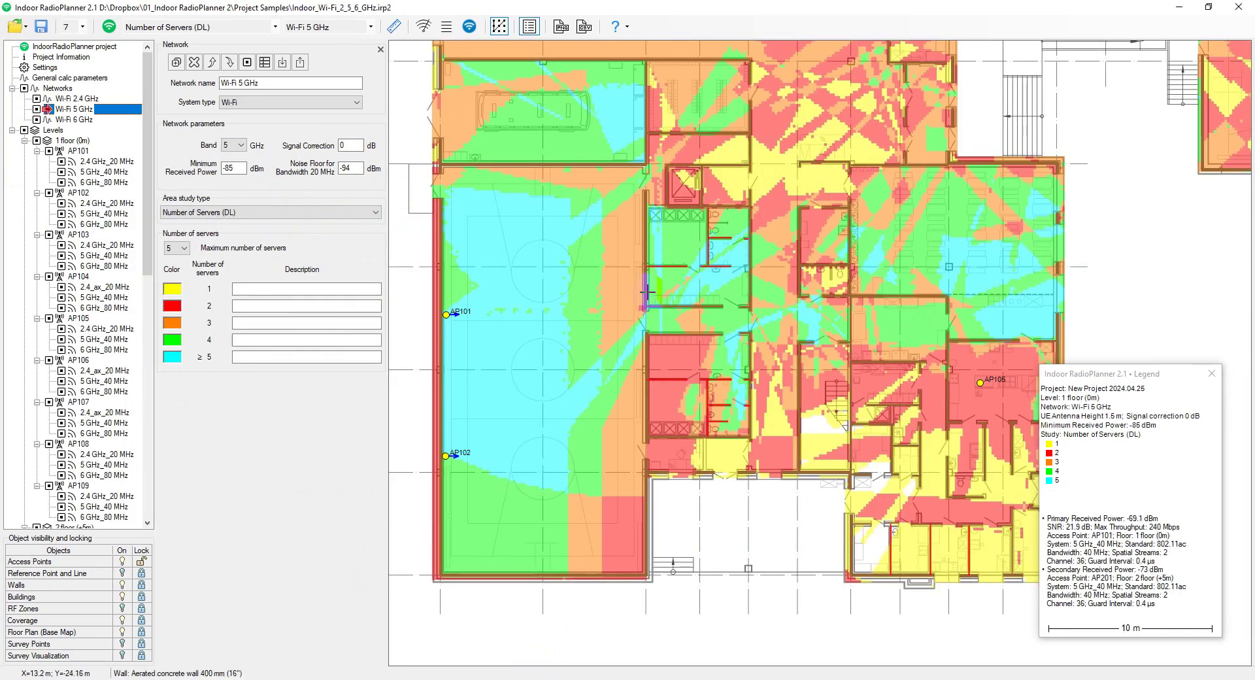
- Pan the Number of Servers (DL) map to see more rooms
drag(789, 279, 884, 247)
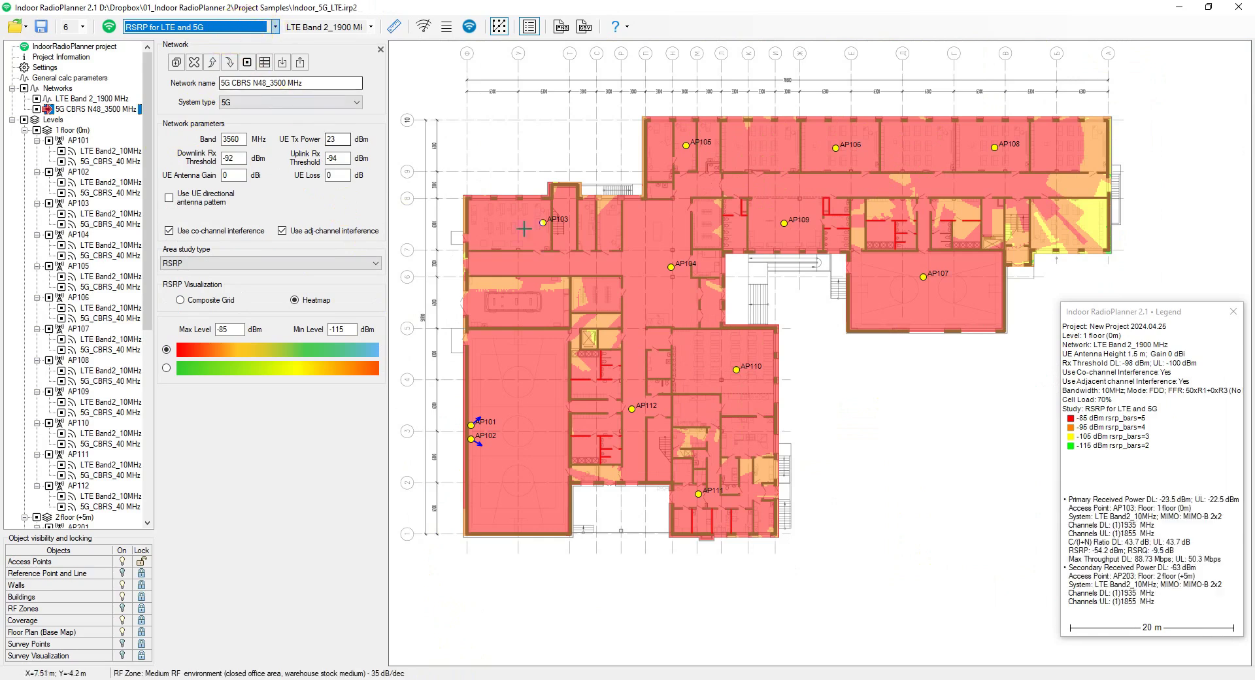
- Shift the RSRP map and toggle it between composite grid and heatmap display
drag(466, 188, 484, 234)
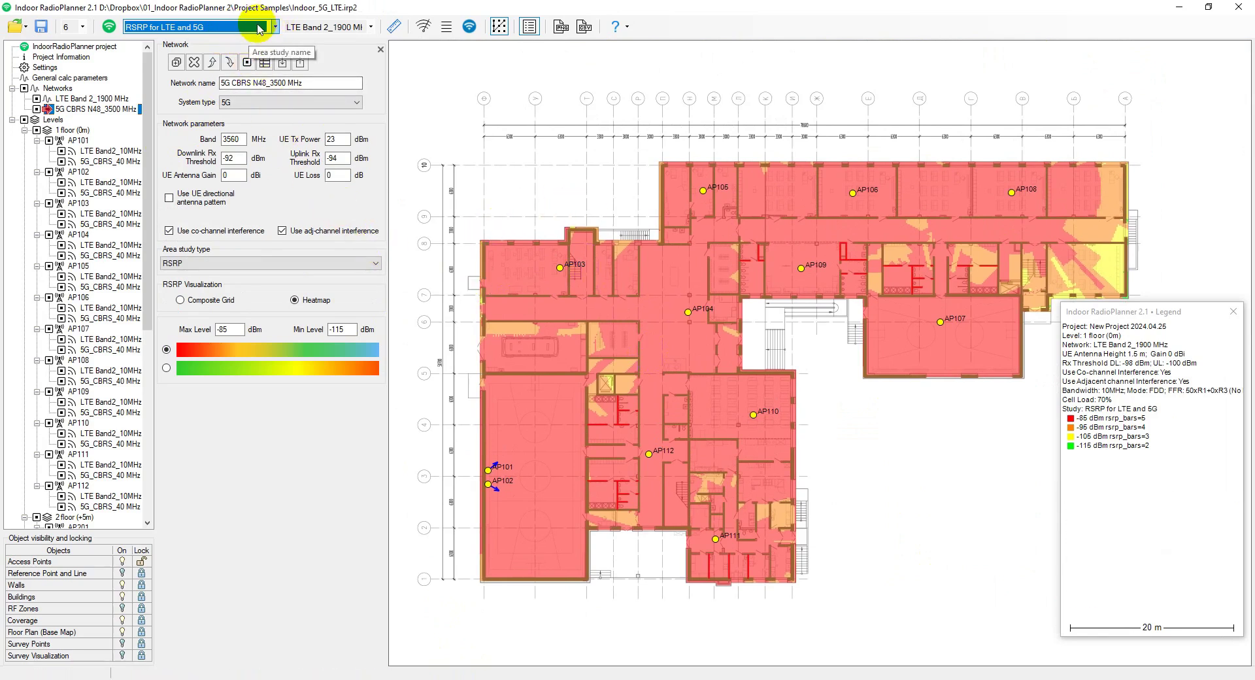
click(228, 301)
click(296, 300)
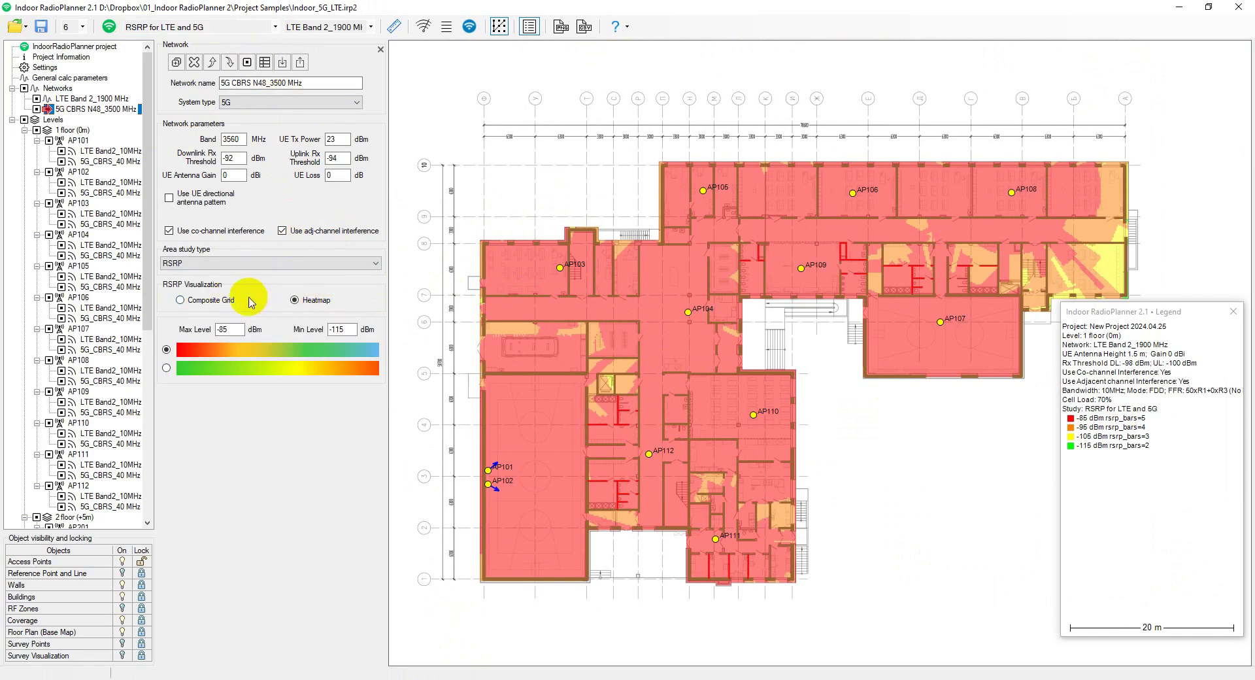
- Switch to the RSRQ for LTE and 5G study with area study type RSRQ, then reposition the floor plan
click(212, 31)
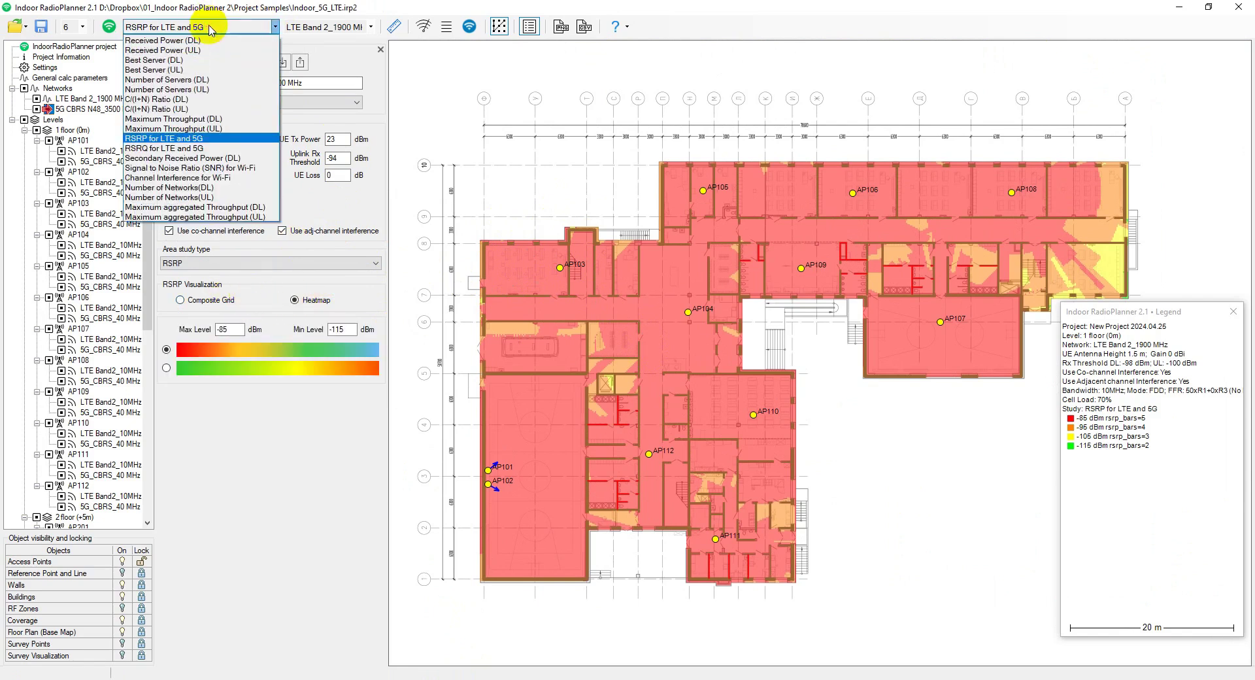
click(204, 152)
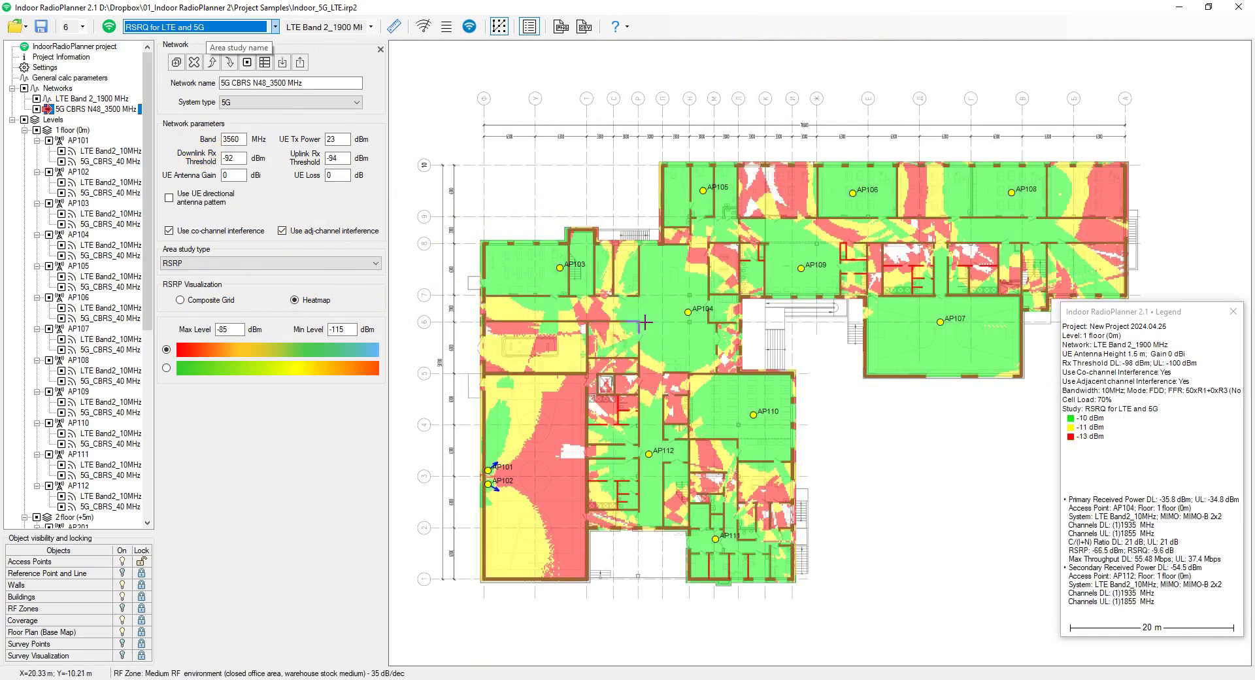
scroll(416, 288, down, 3)
click(359, 264)
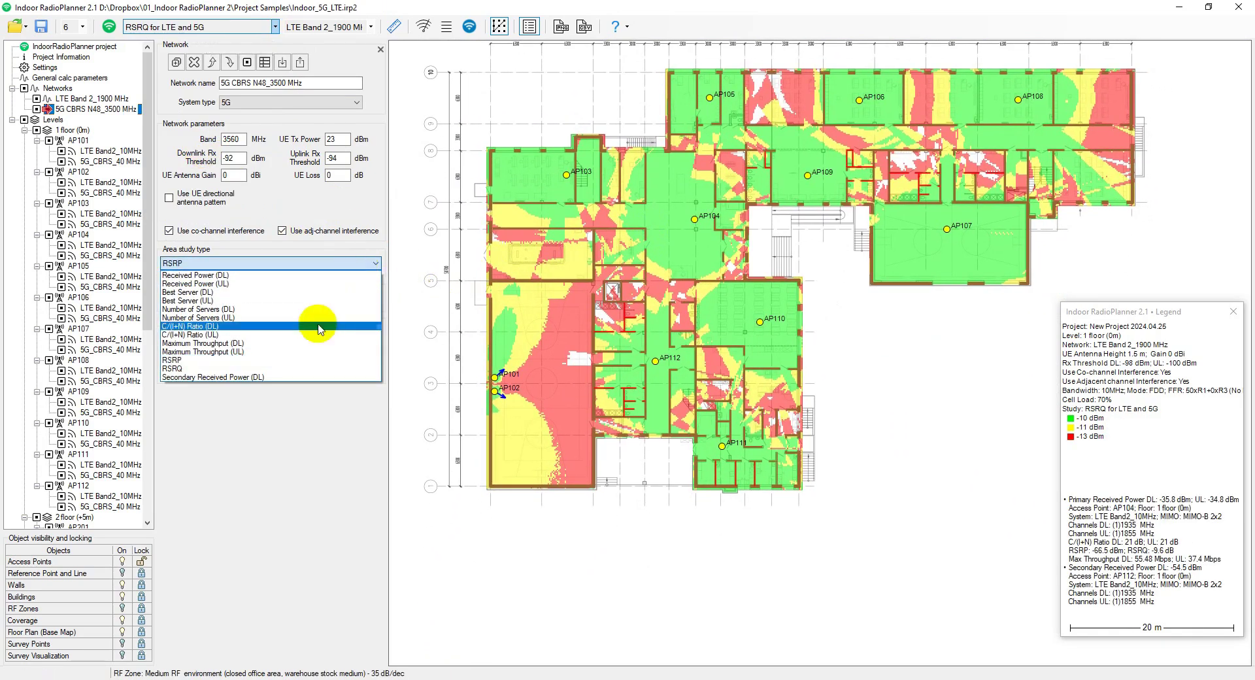
click(242, 372)
drag(746, 193, 710, 314)
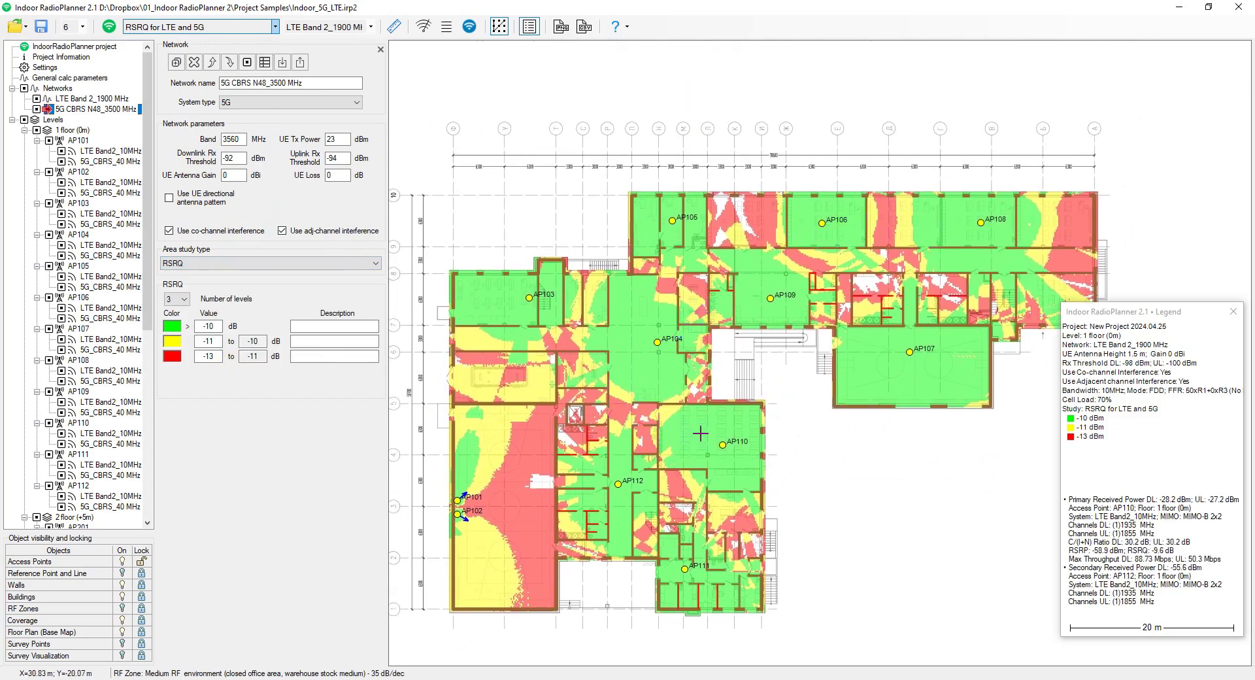
drag(810, 455, 848, 358)
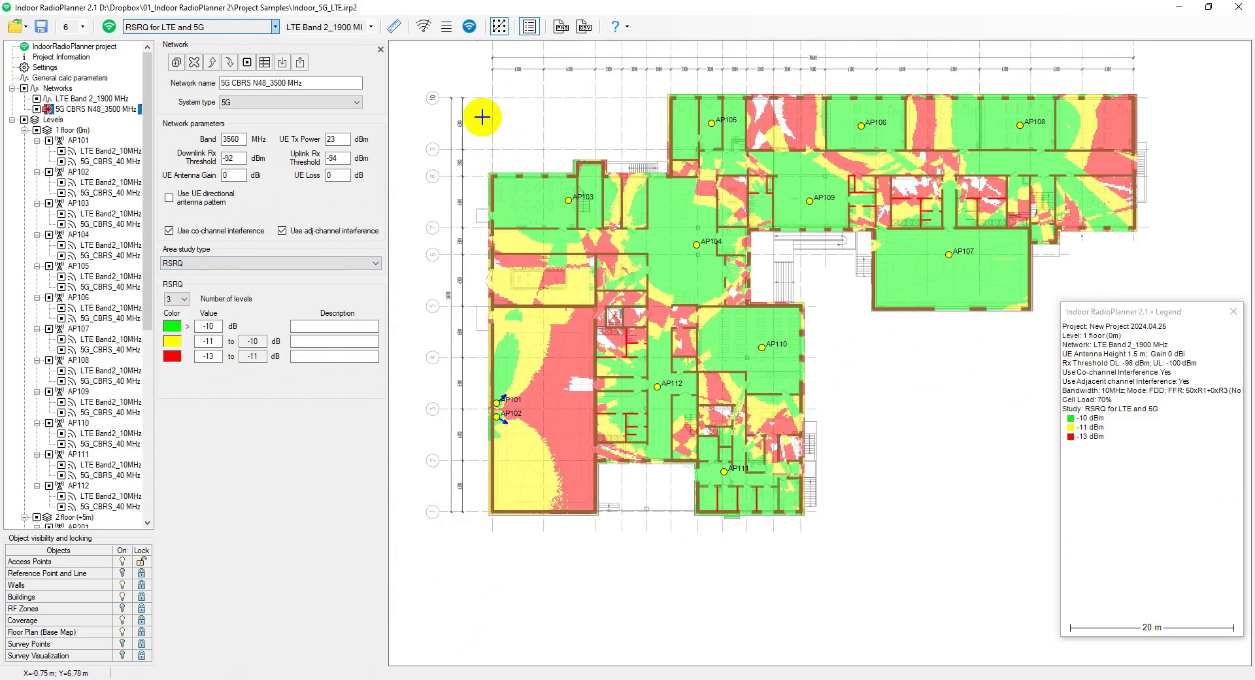
drag(560, 131, 561, 223)
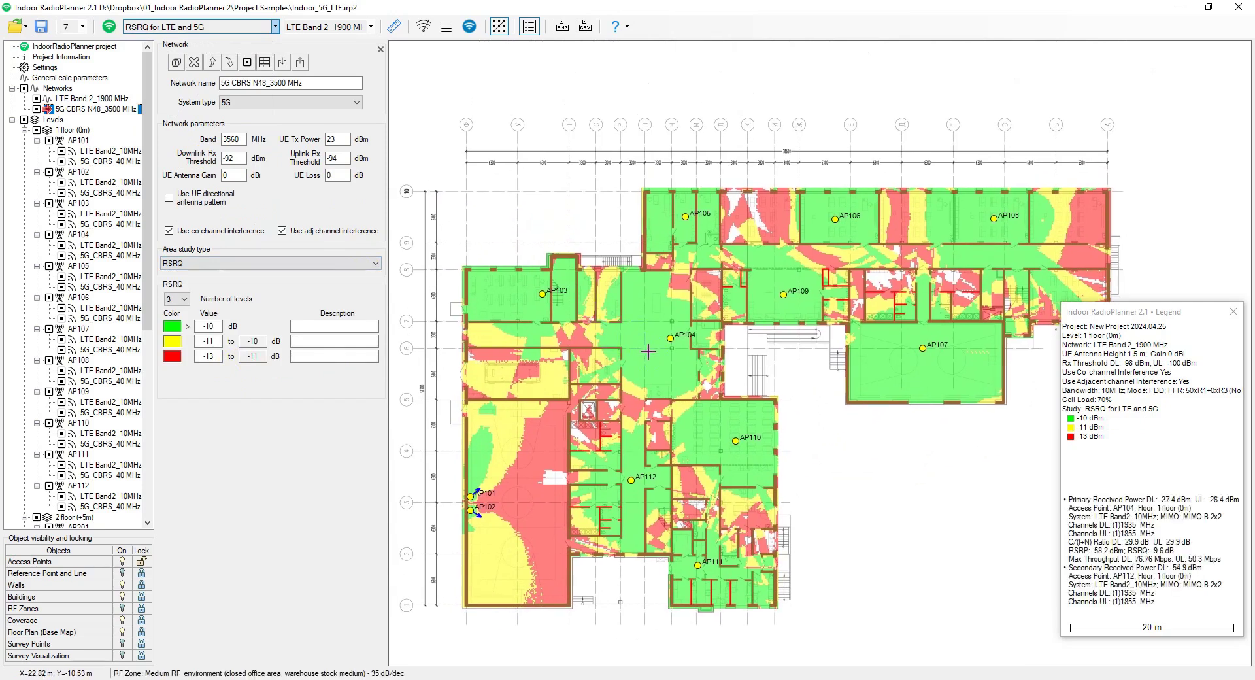
scroll(649, 352, up, 2)
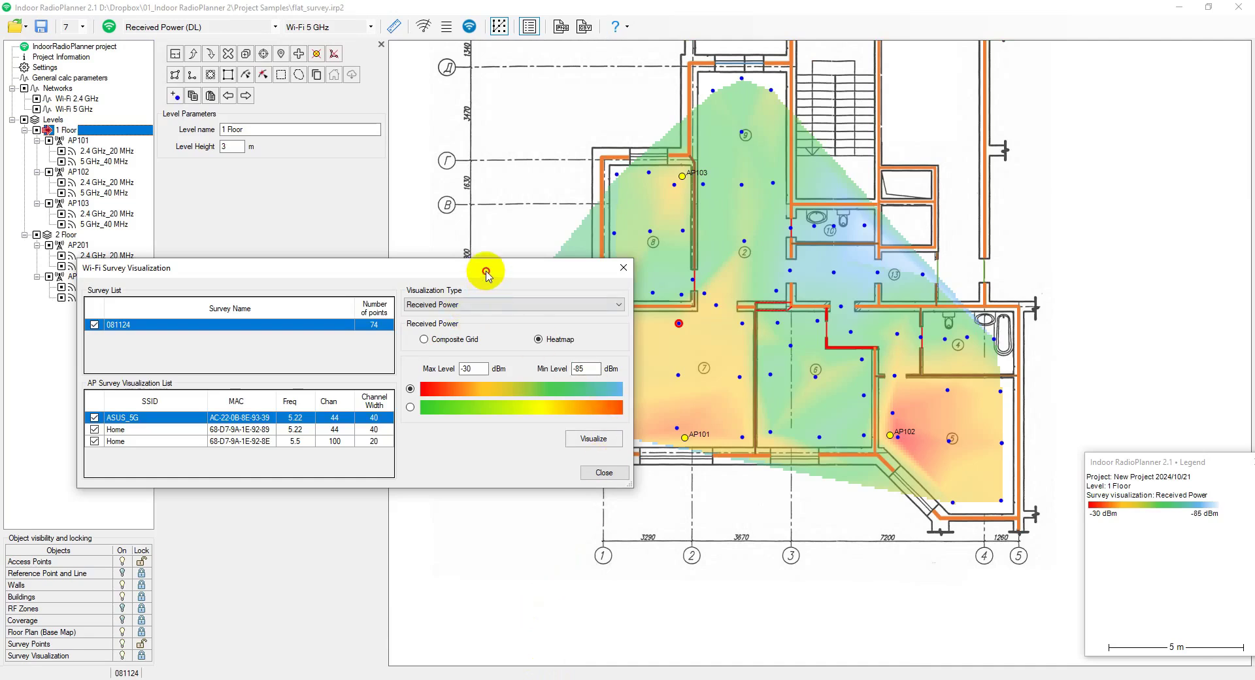
- Move the Wi-Fi Survey Visualization settings window down-left, then back up
drag(484, 273, 463, 405)
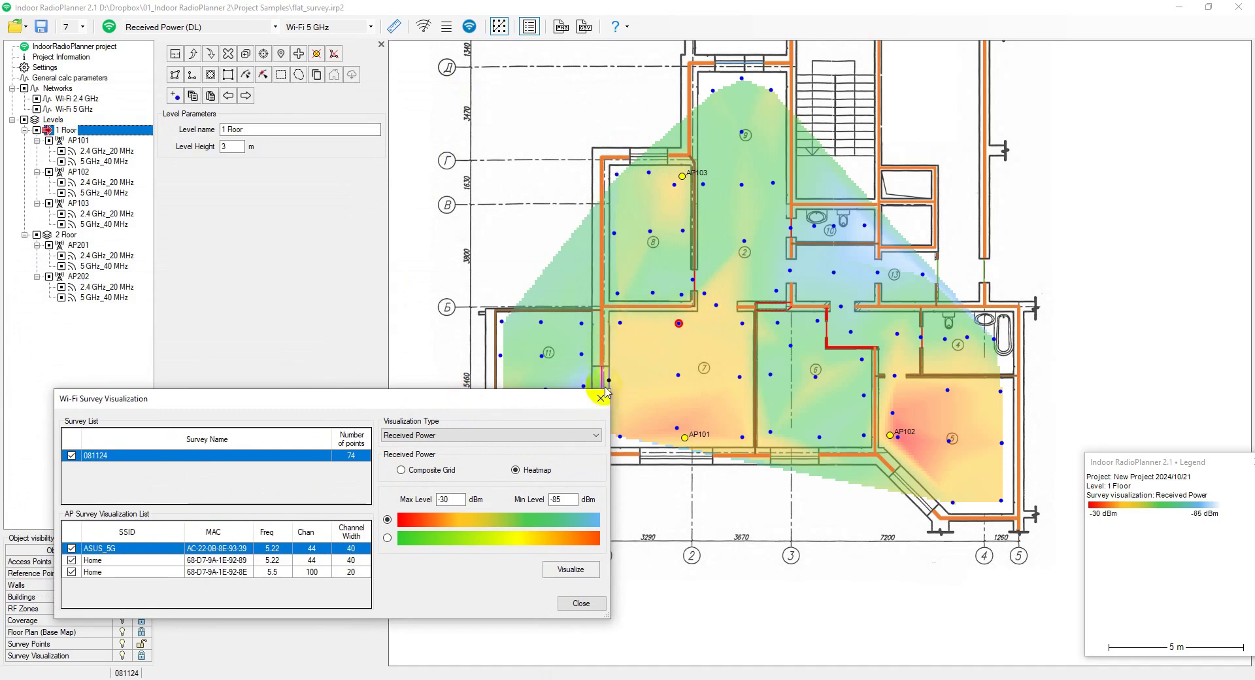
drag(538, 401, 563, 343)
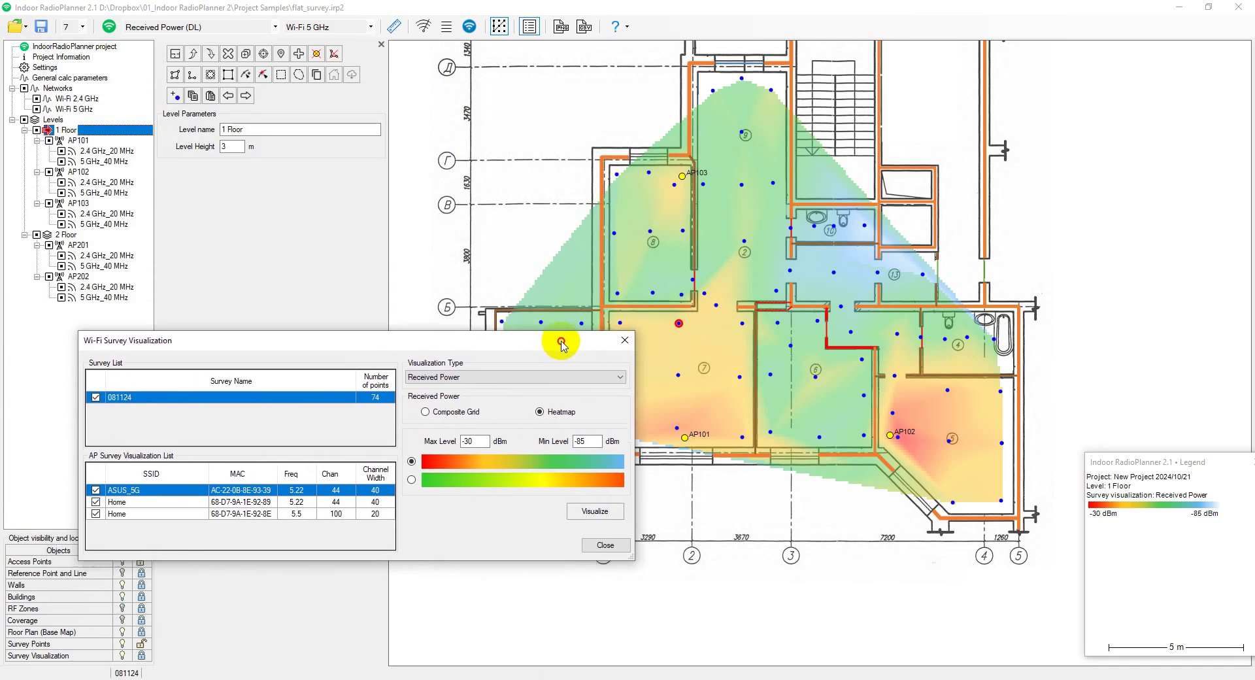
- Close the visualization settings, view the Wi-Fi Monitor's spectrum chart, then close both windows
click(625, 341)
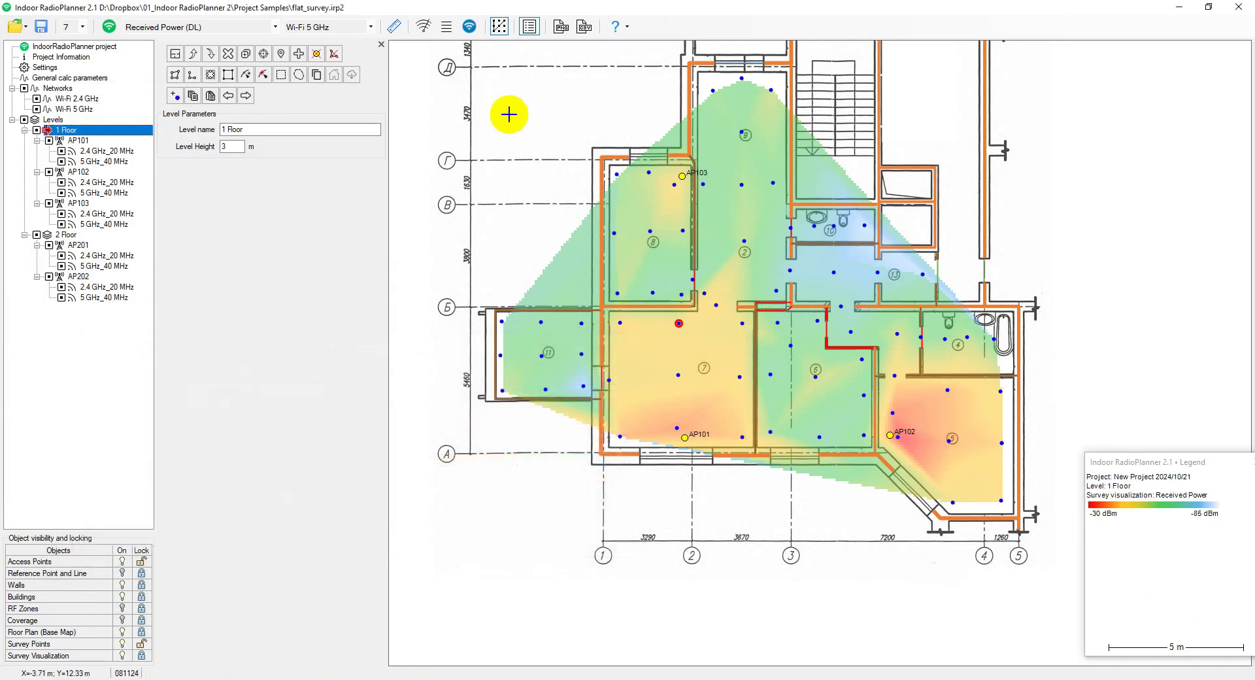
click(424, 26)
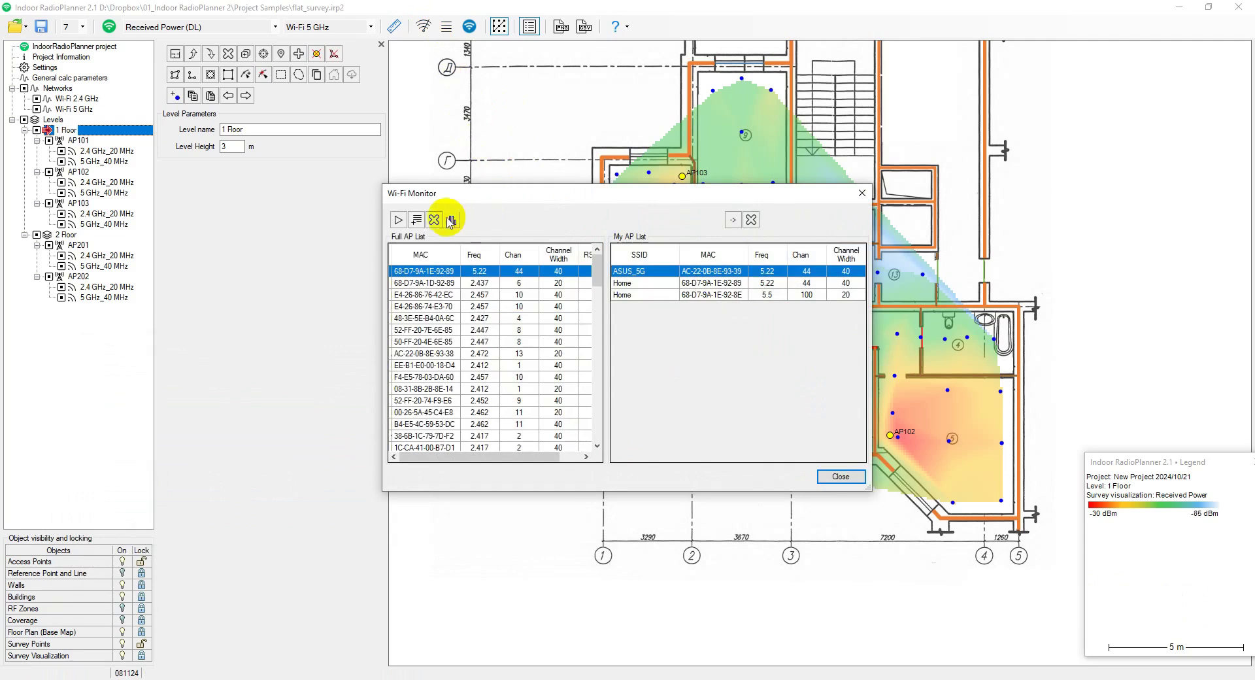
click(452, 222)
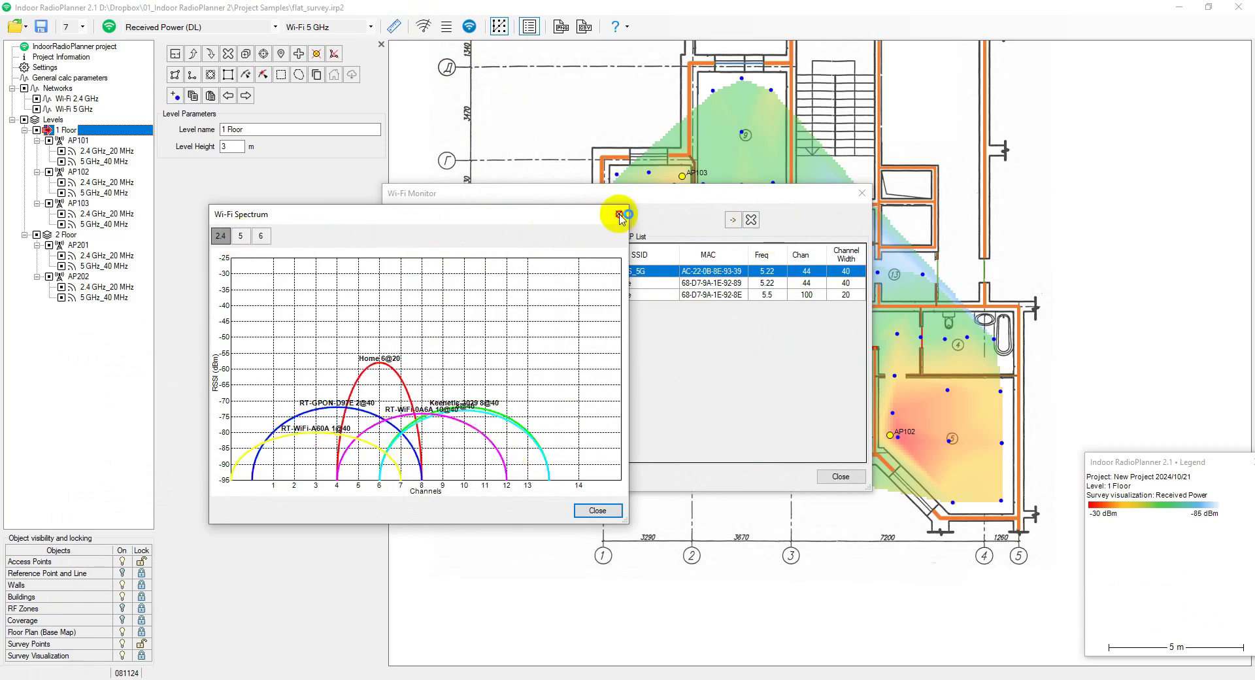
click(863, 193)
click(863, 193)
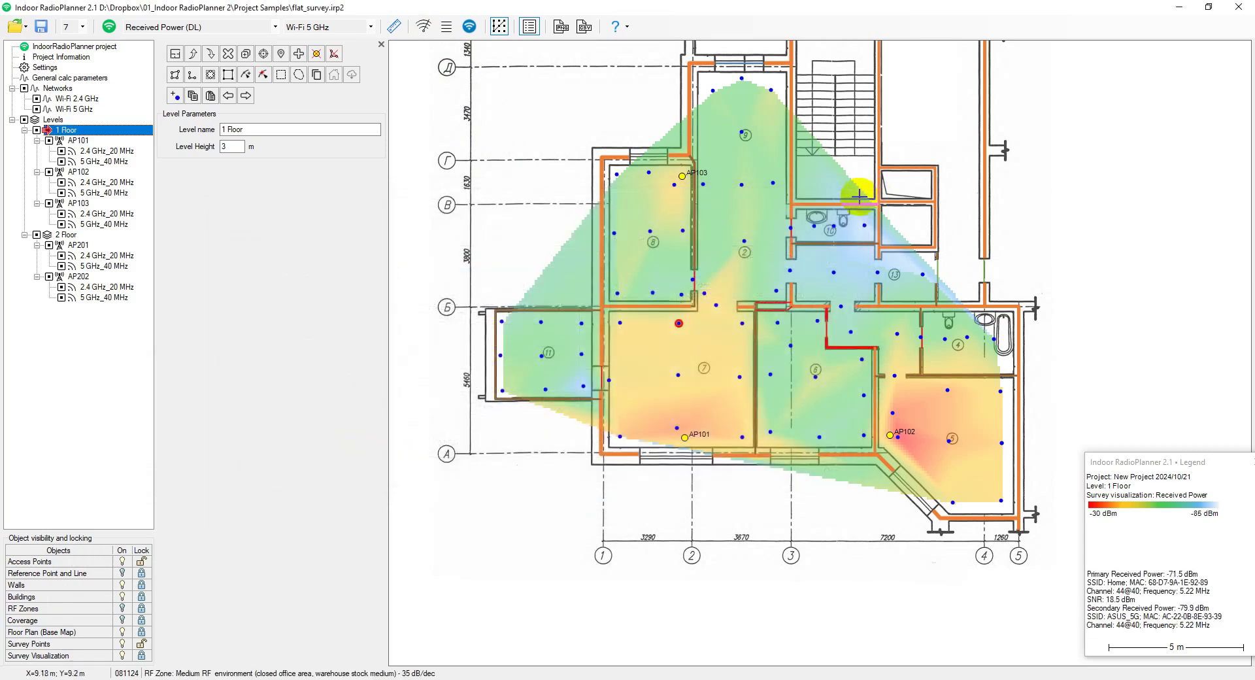
click(620, 323)
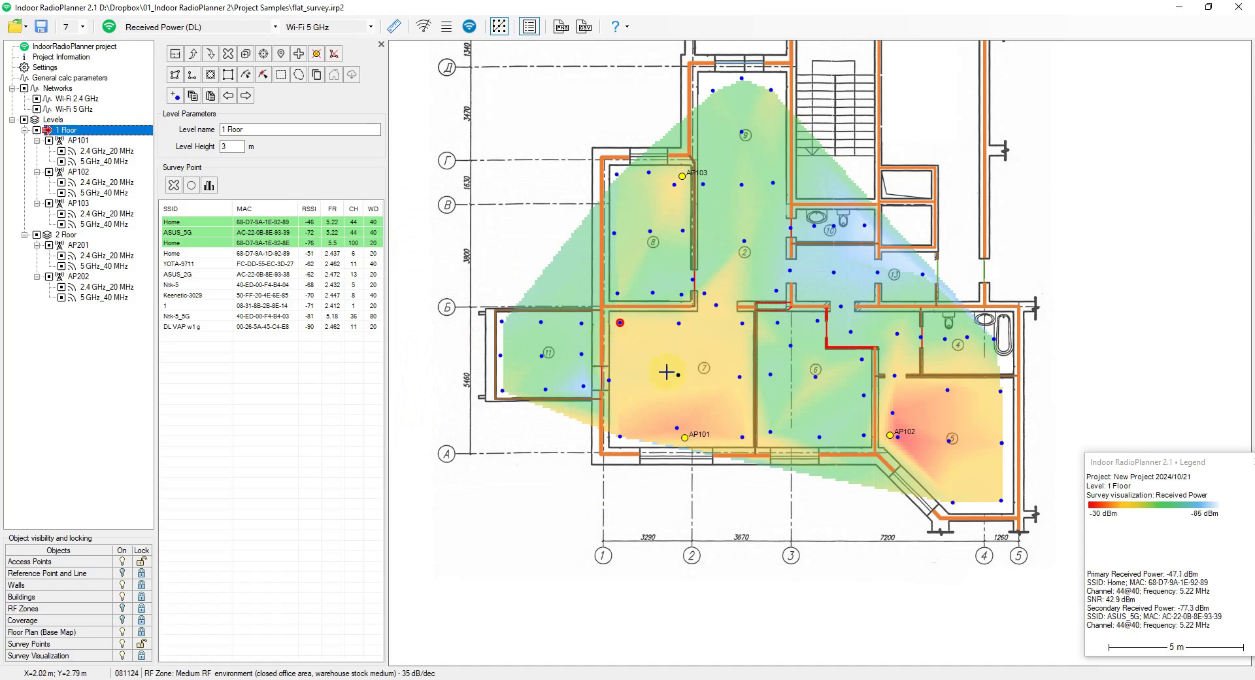
click(582, 325)
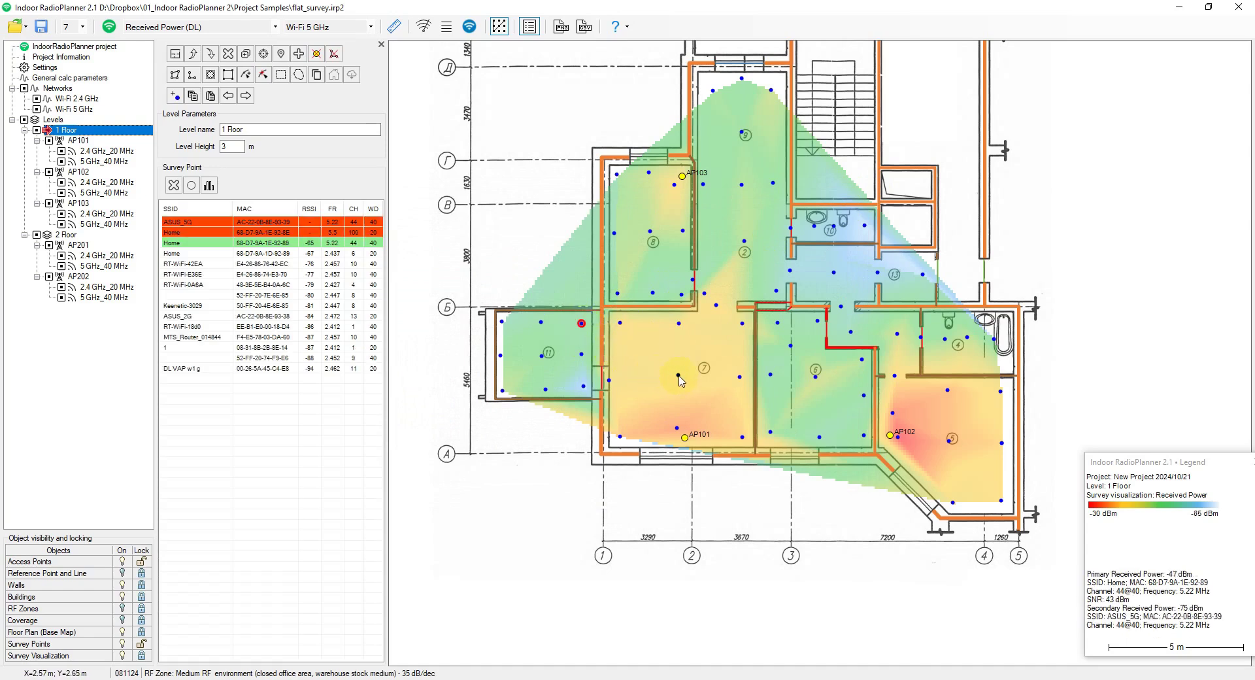
click(679, 376)
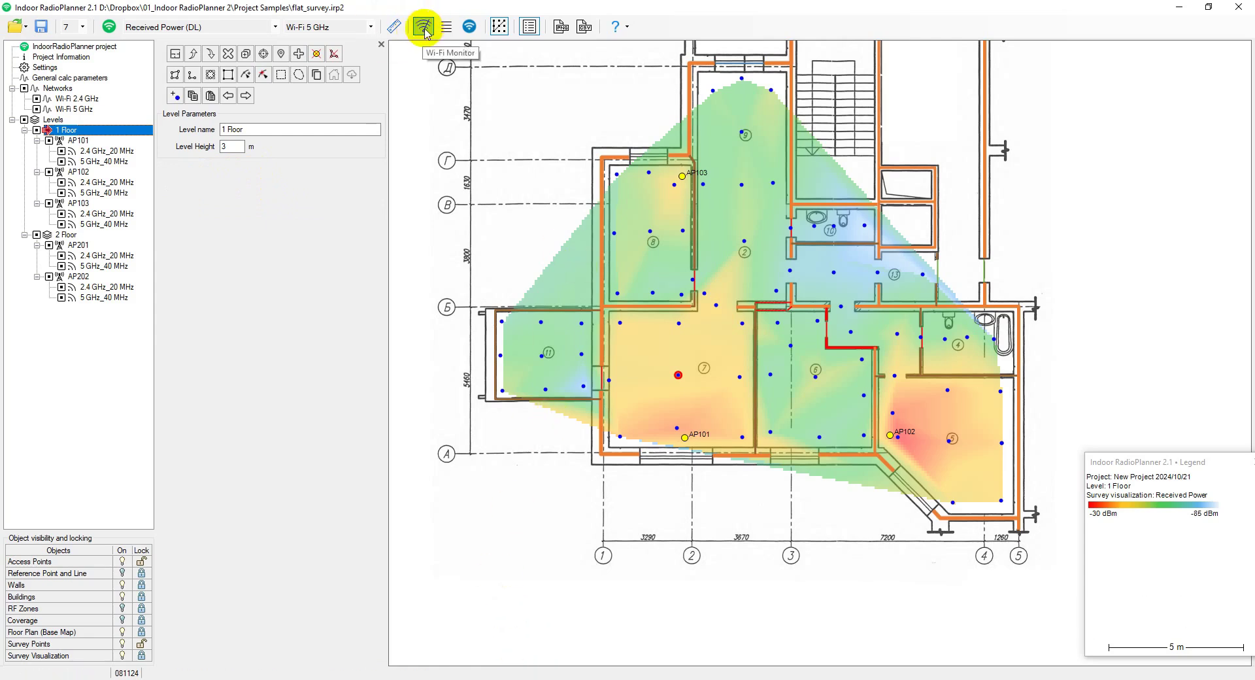
- Bring up the Wi-Fi Monitor, reposition it, and close it again
click(423, 30)
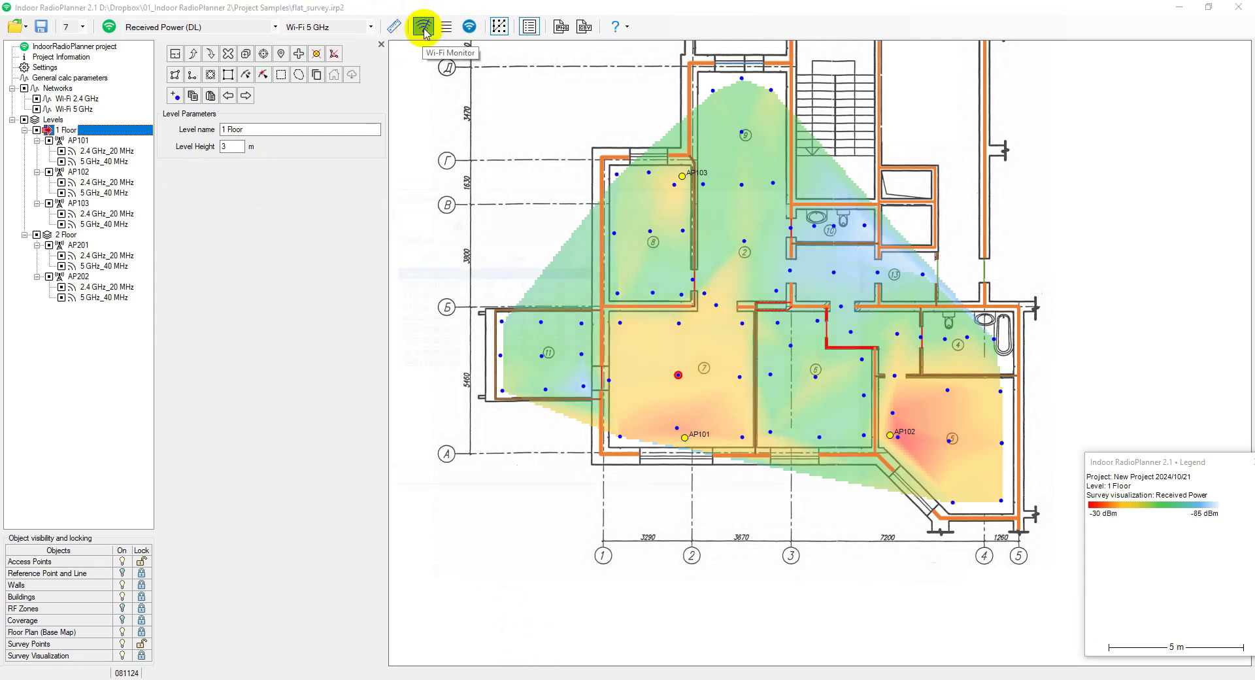
drag(515, 190, 245, 134)
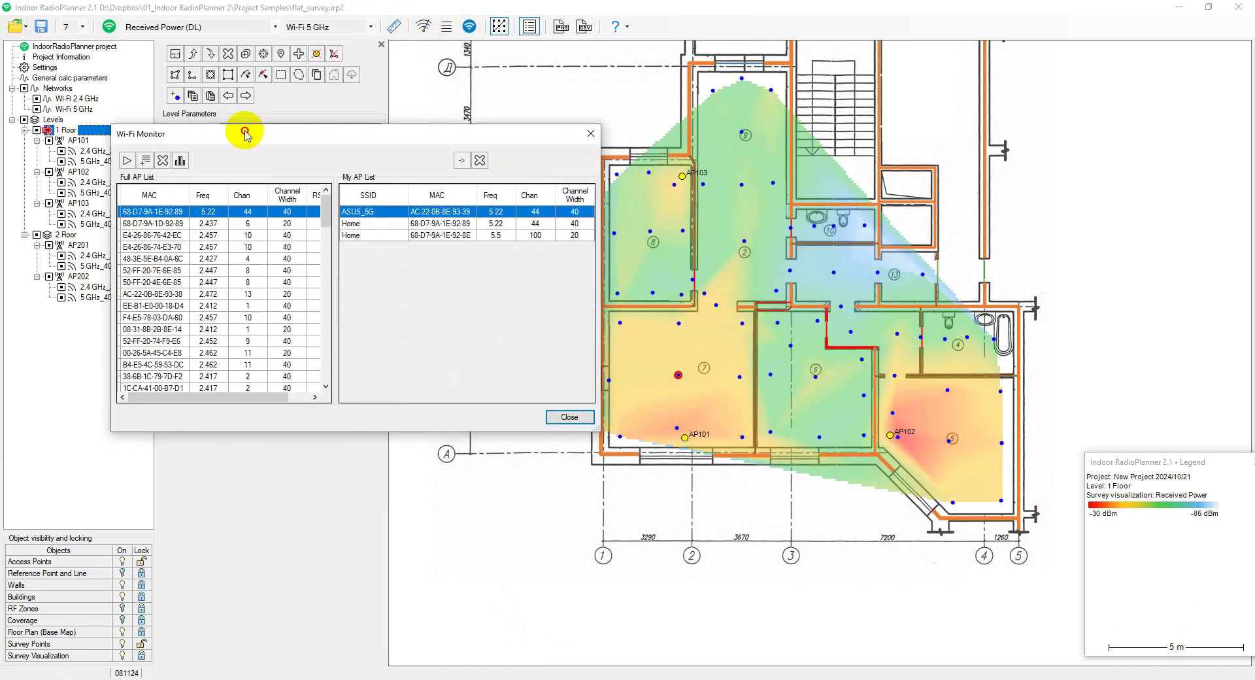
click(590, 136)
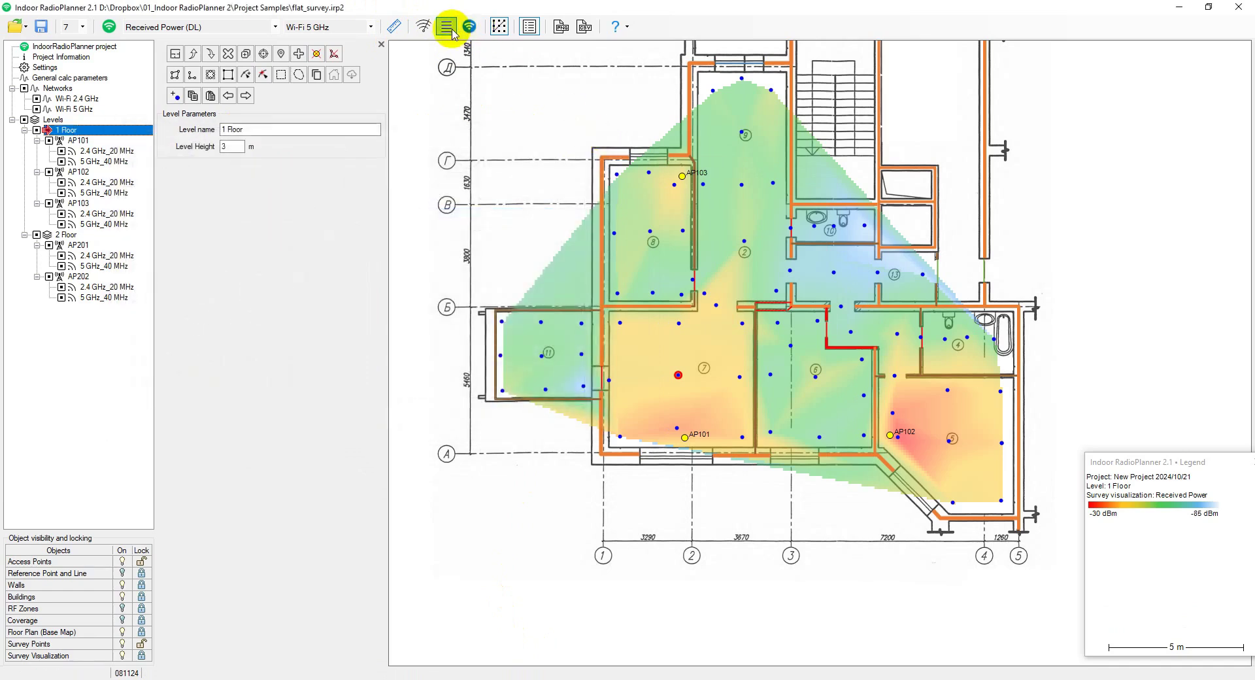
- Review and close the Wi-Fi Surveys list, then place the survey visualization settings up-left
click(450, 30)
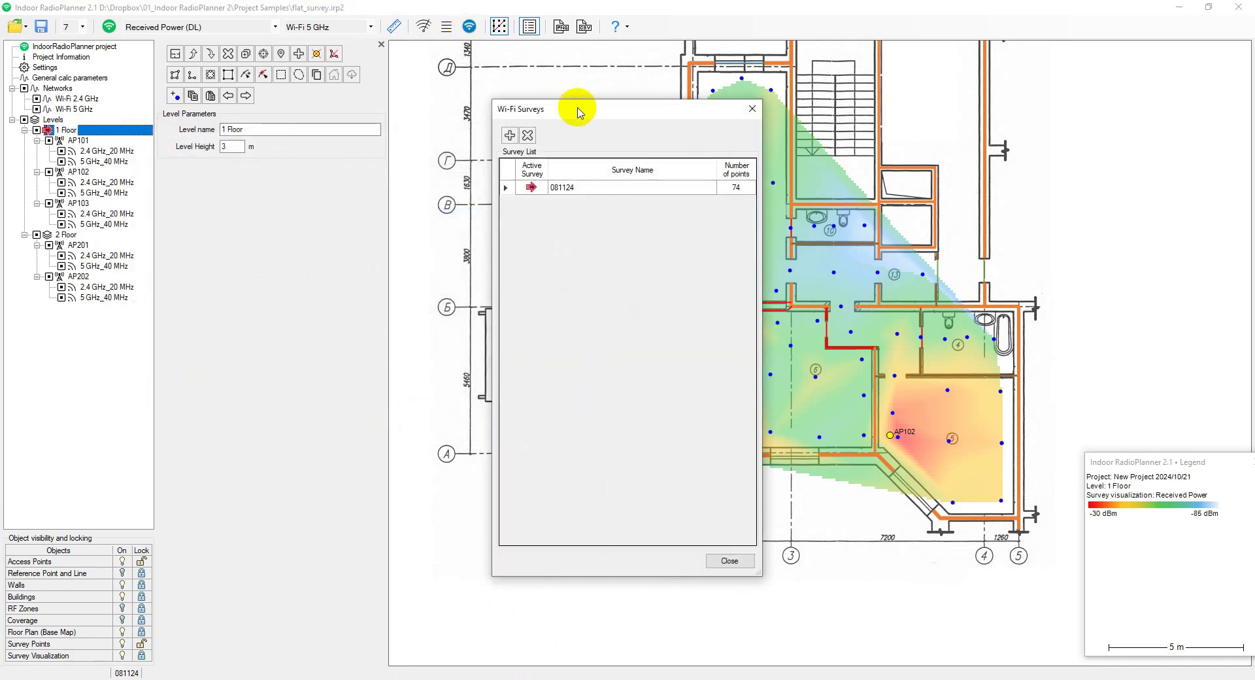
drag(581, 102, 244, 176)
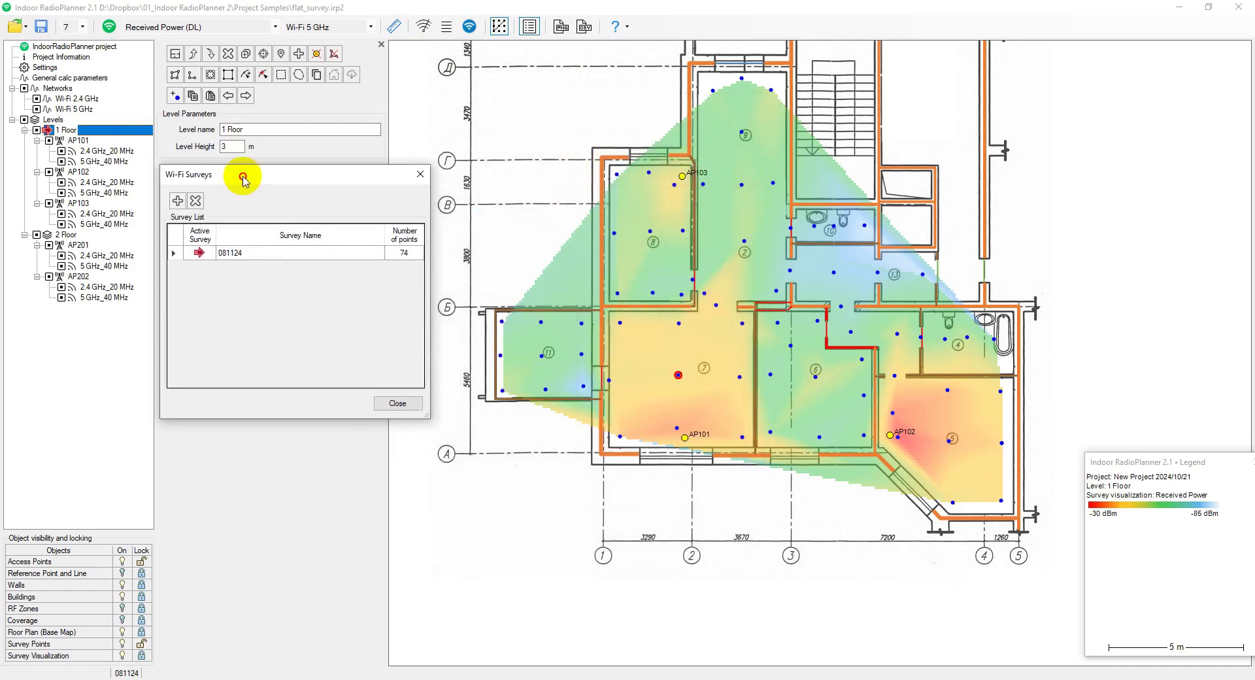
click(419, 172)
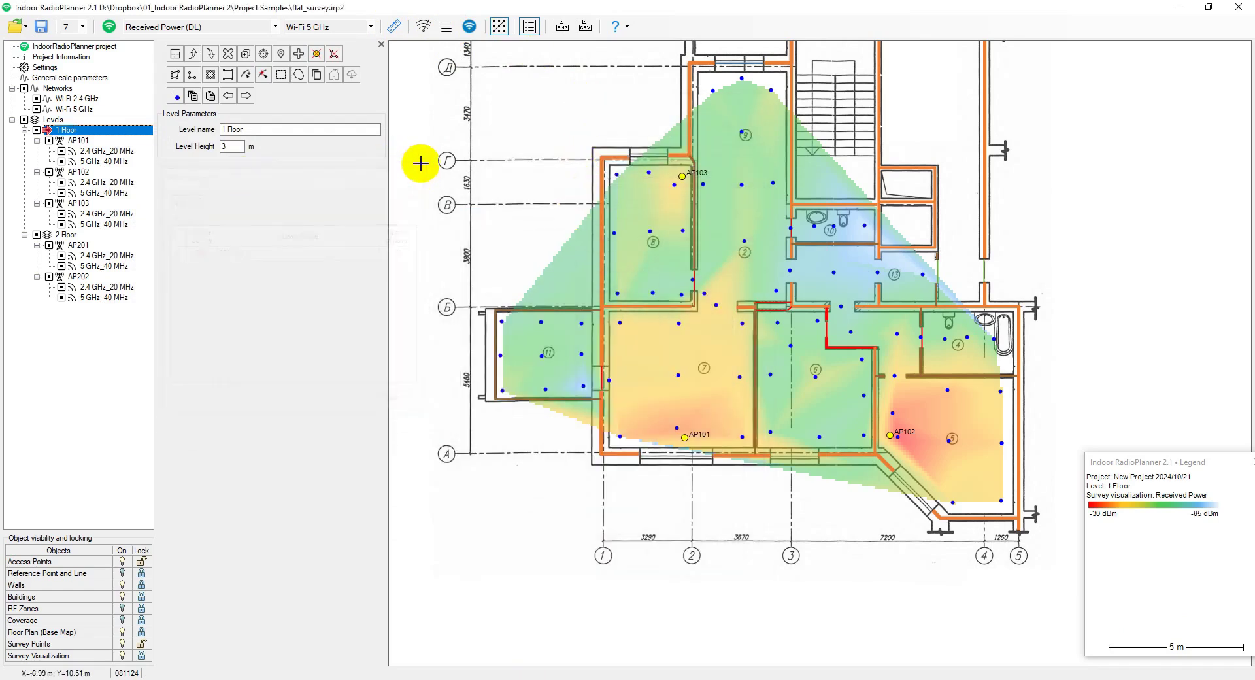
click(469, 27)
drag(541, 237, 287, 117)
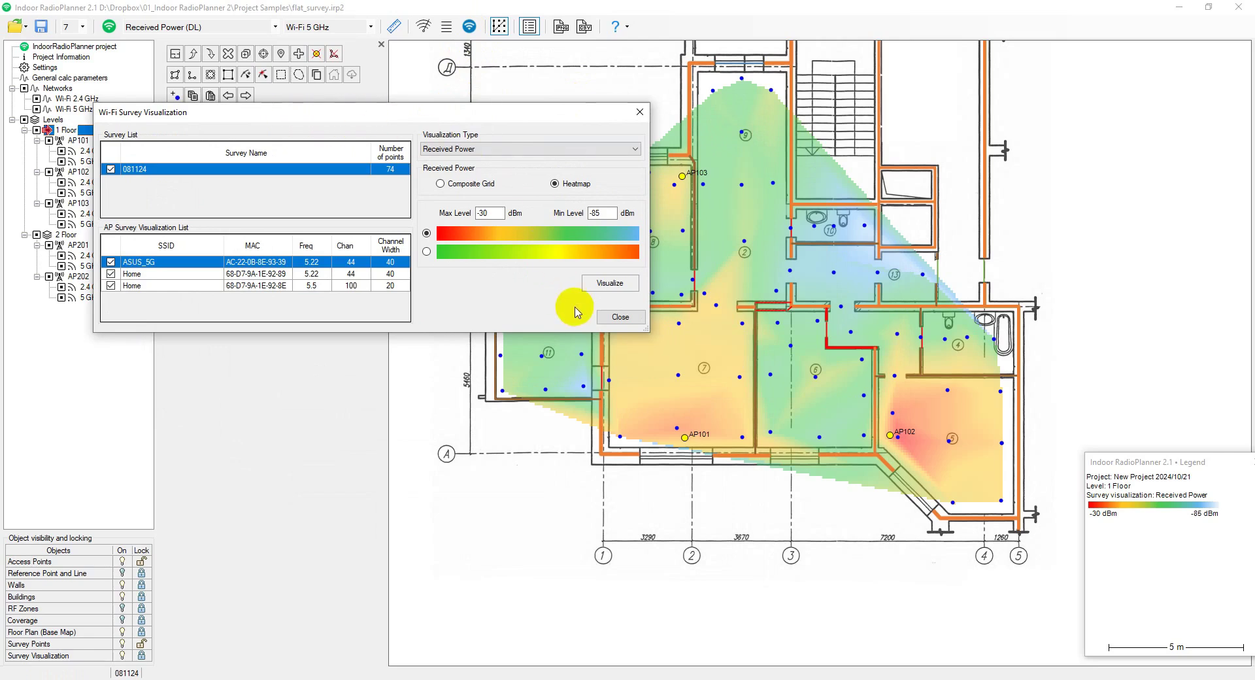
- Close the visualization settings and sort the Wi-Fi Monitor access points by RSSI, strongest (-48) first
click(620, 317)
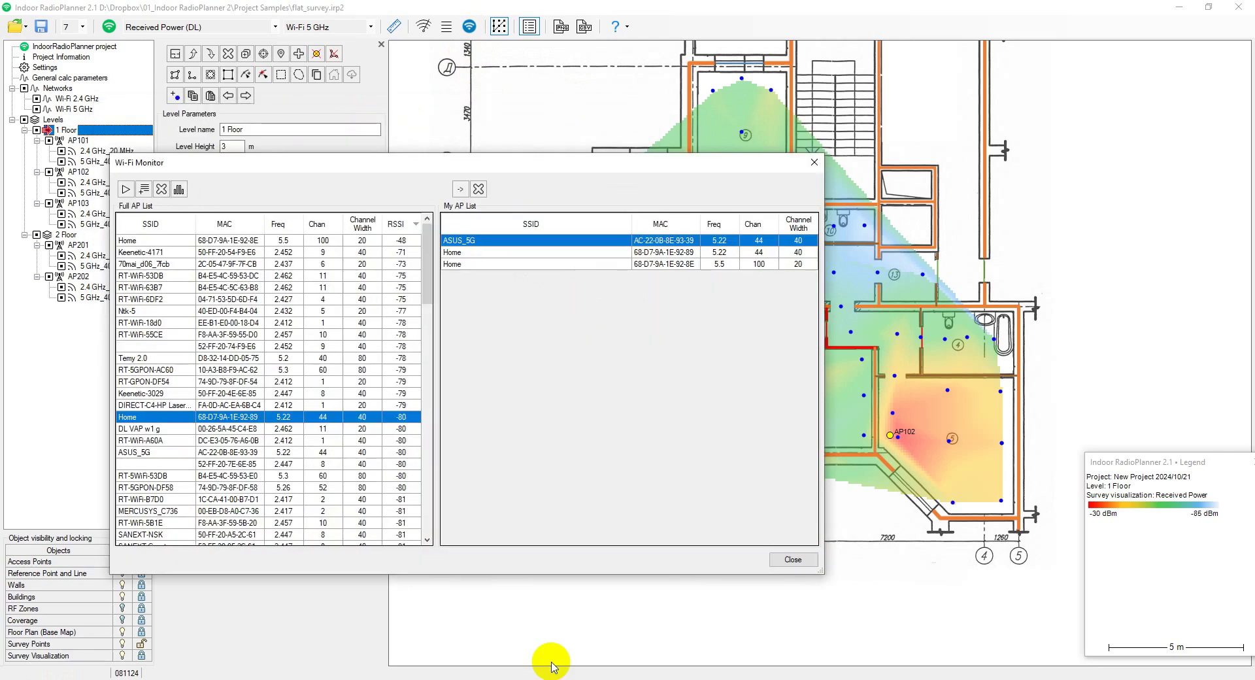
drag(288, 167, 419, 112)
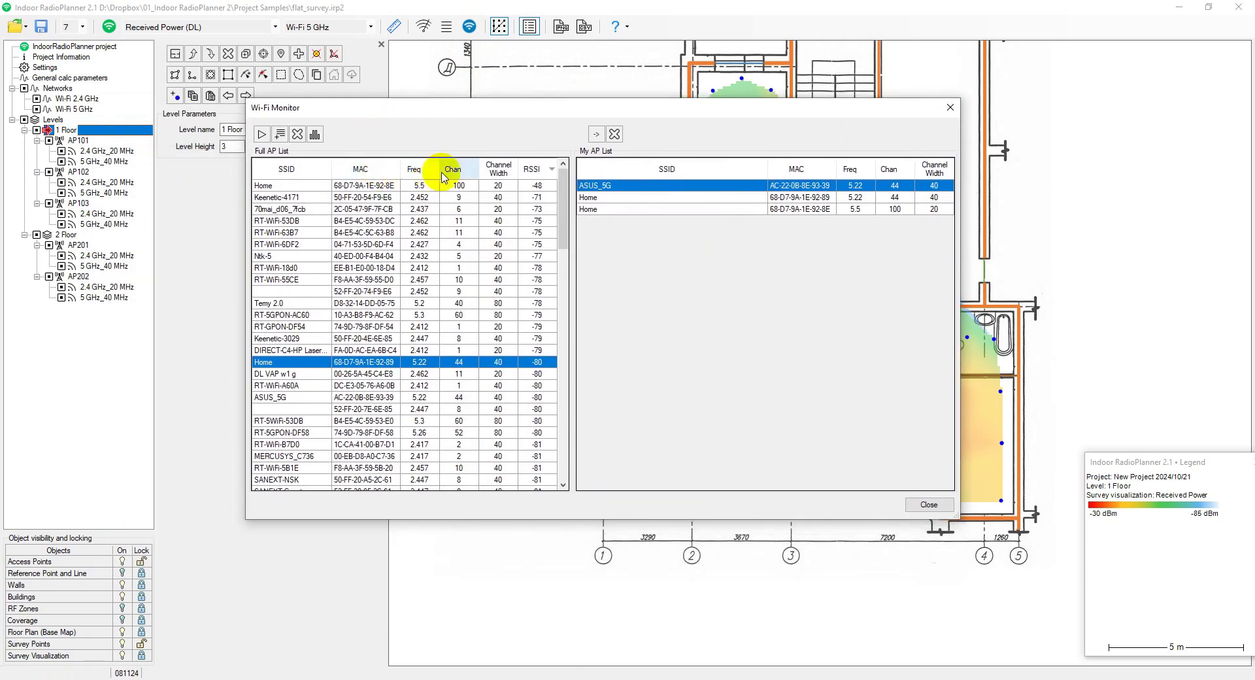
click(419, 170)
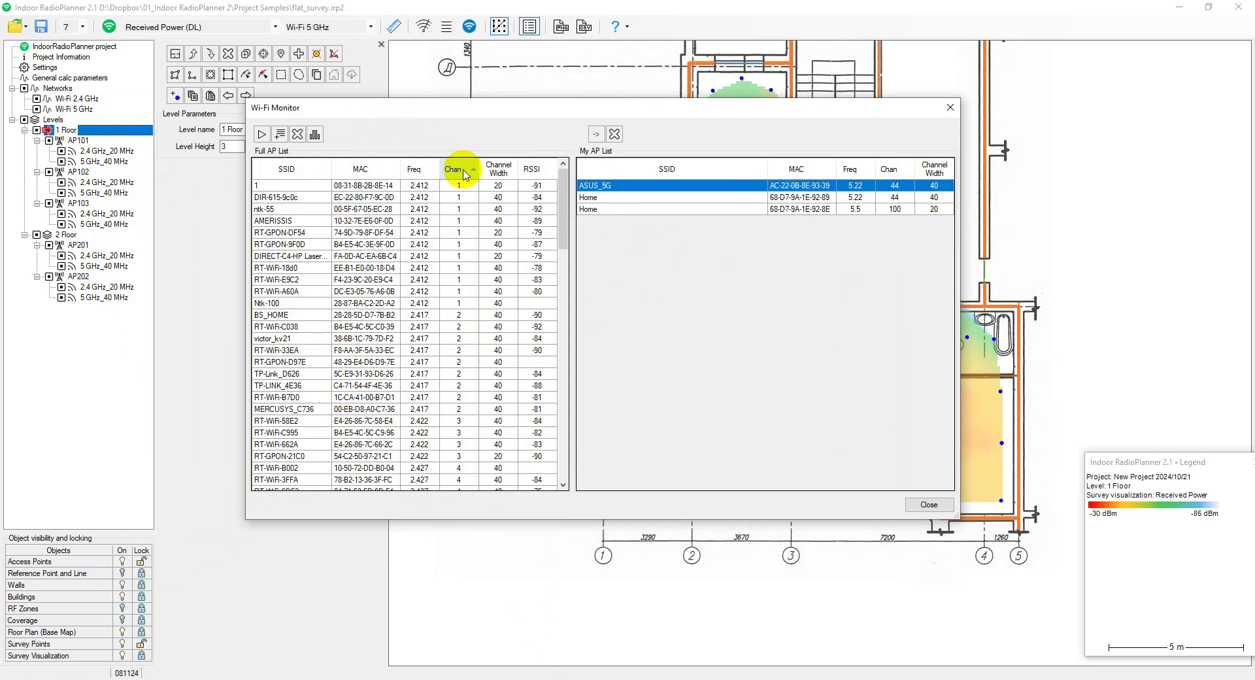
click(535, 171)
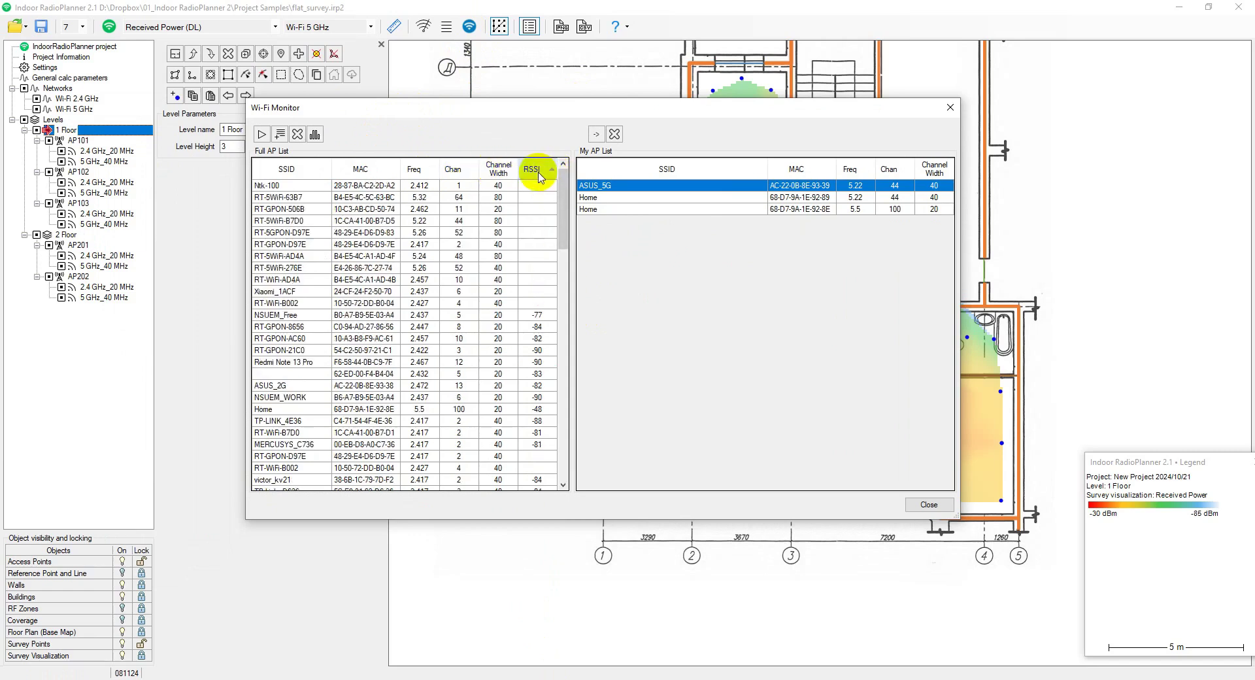
click(422, 174)
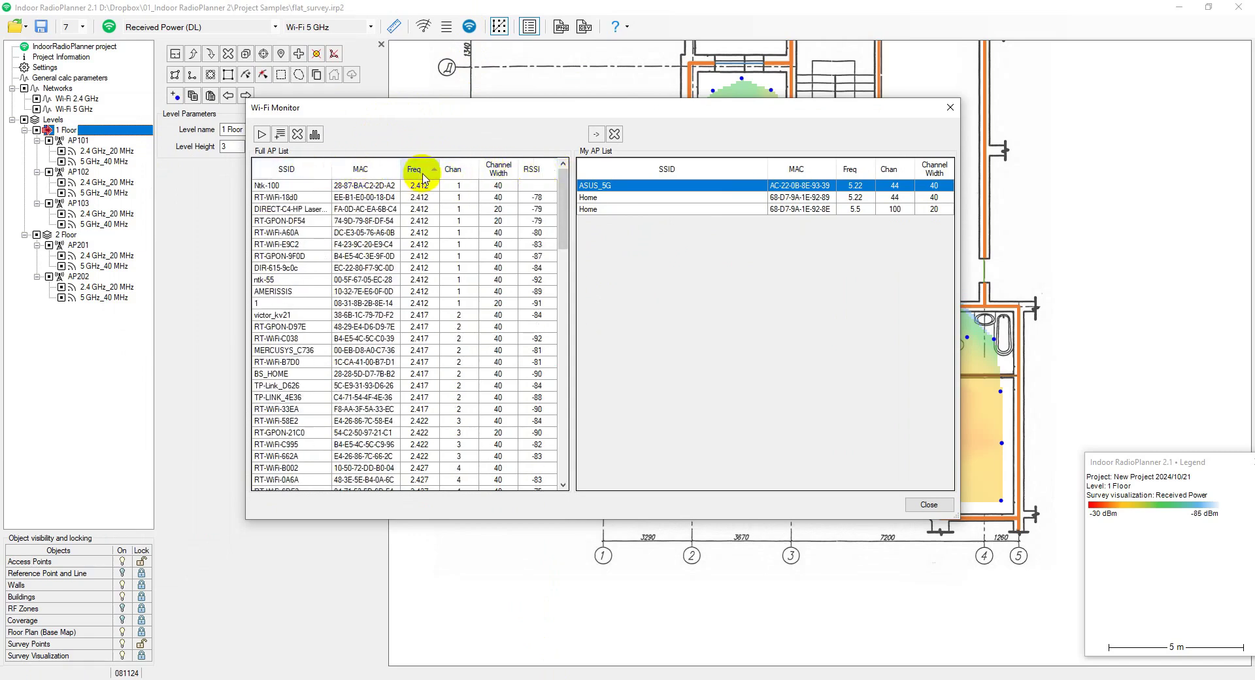
click(532, 171)
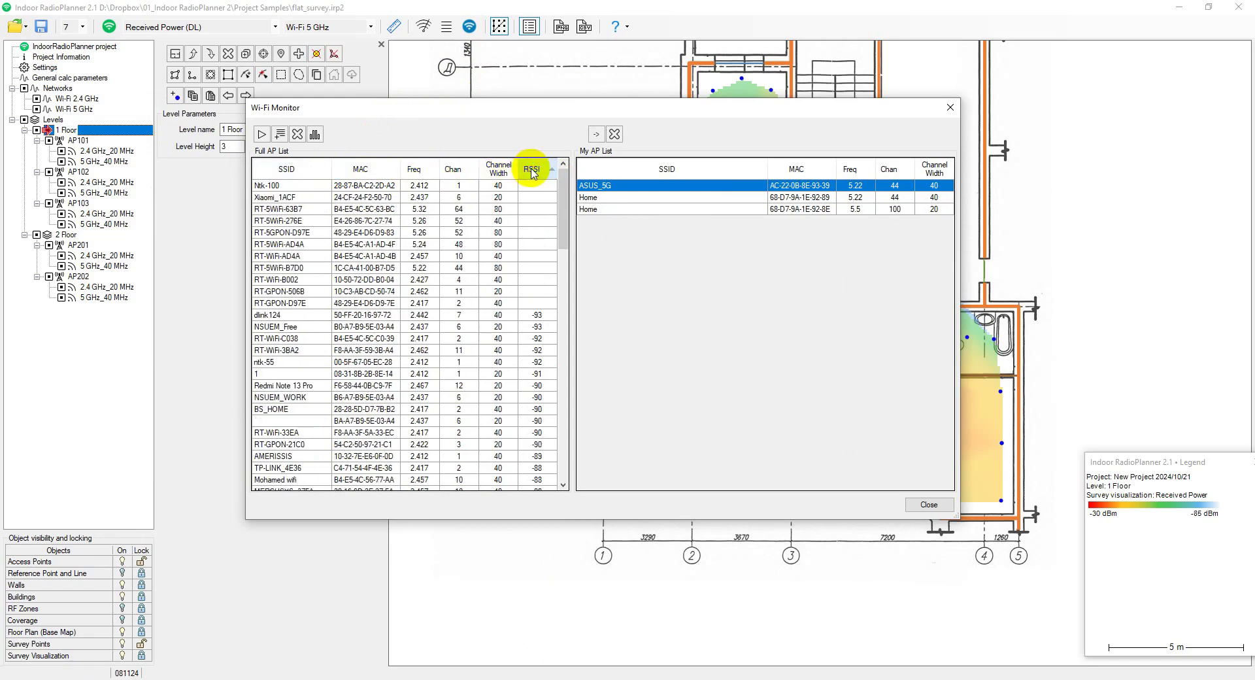
click(533, 171)
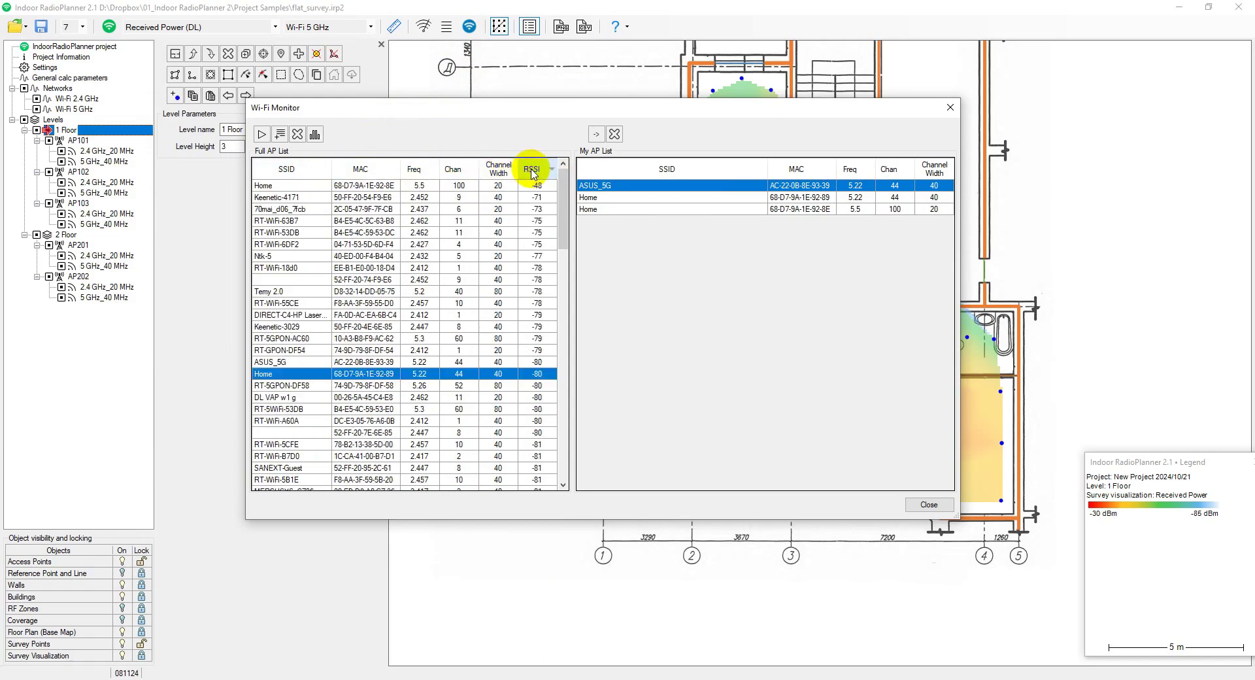
- Close the Wi-Fi Monitor and survey list, then switch to Add Wi-Fi Survey Point mode
key(Escape)
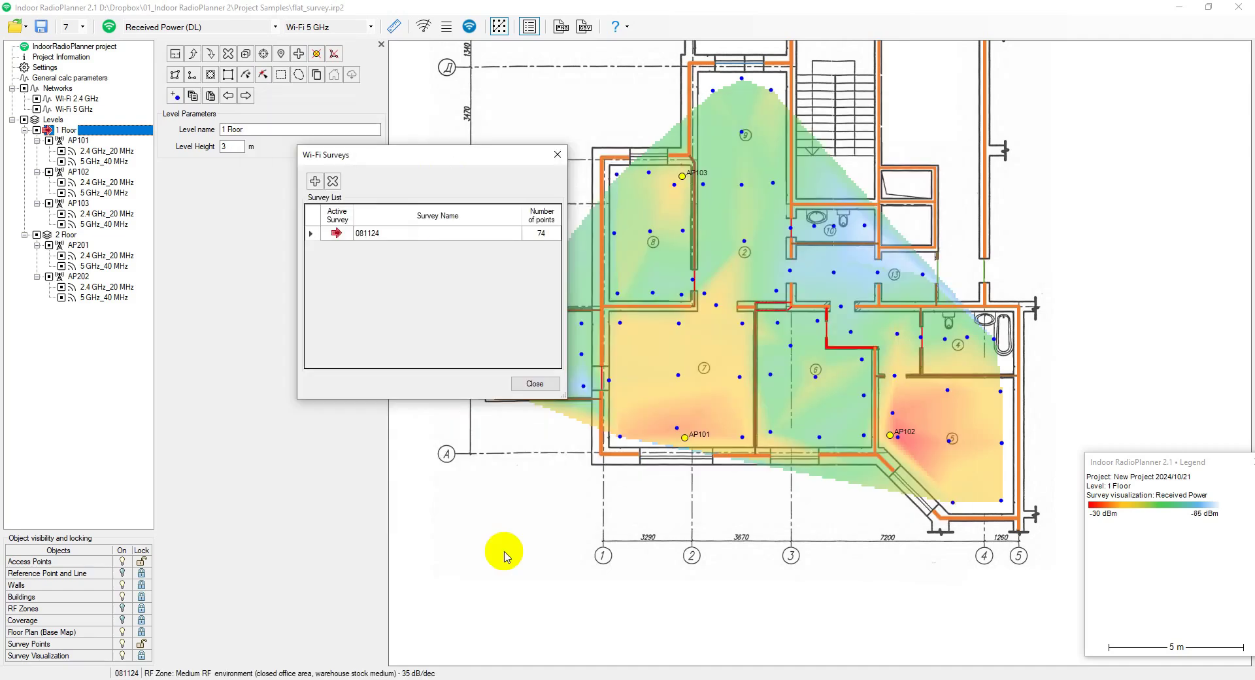
drag(471, 157, 511, 96)
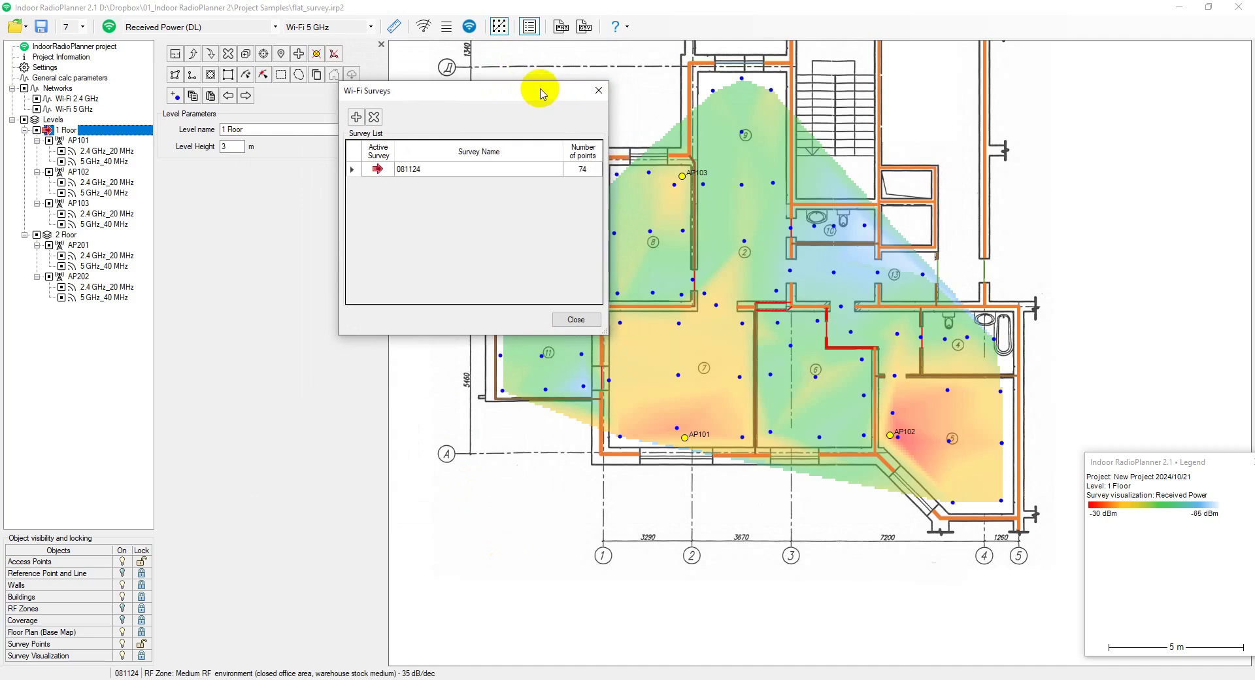
drag(536, 97, 407, 162)
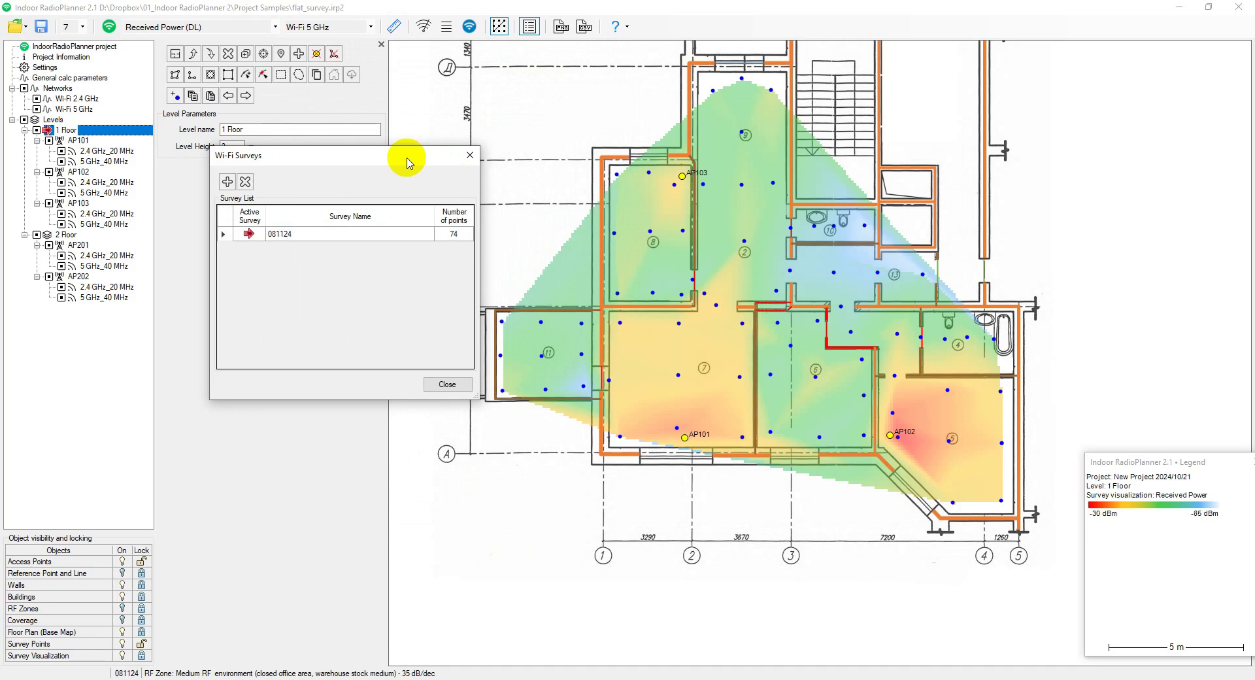
click(447, 384)
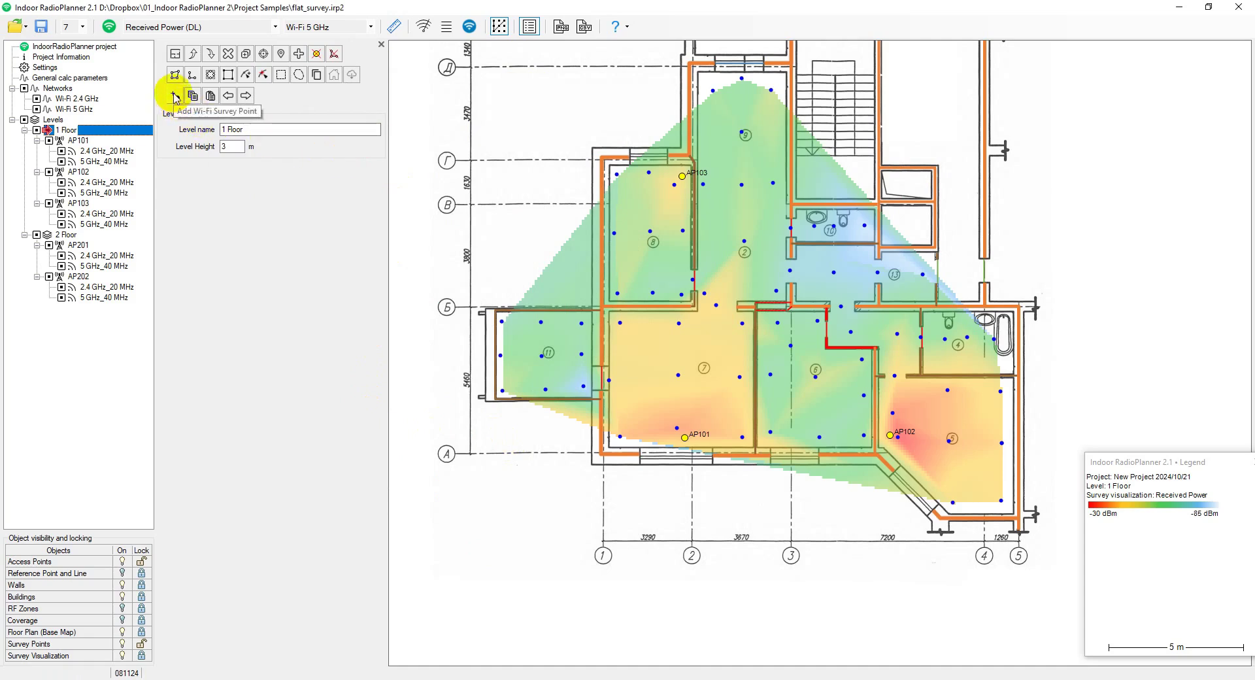
click(175, 96)
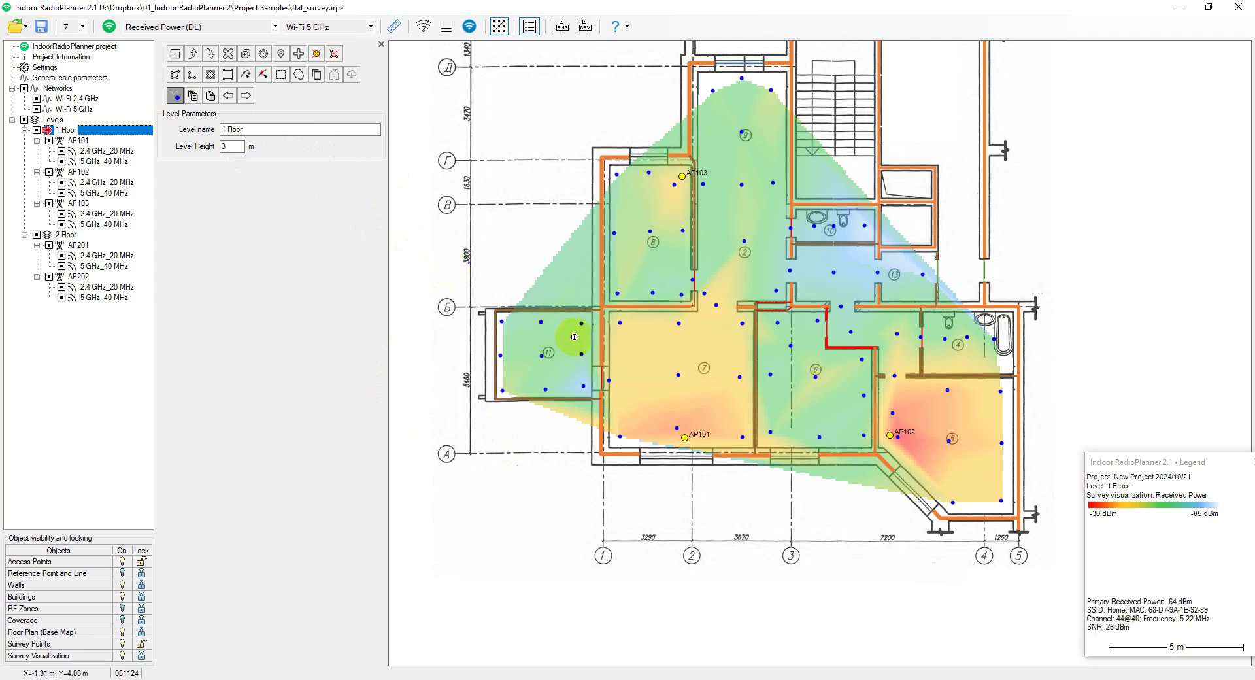
- Take survey measurements in room 11 and near room 7's left wall
click(622, 344)
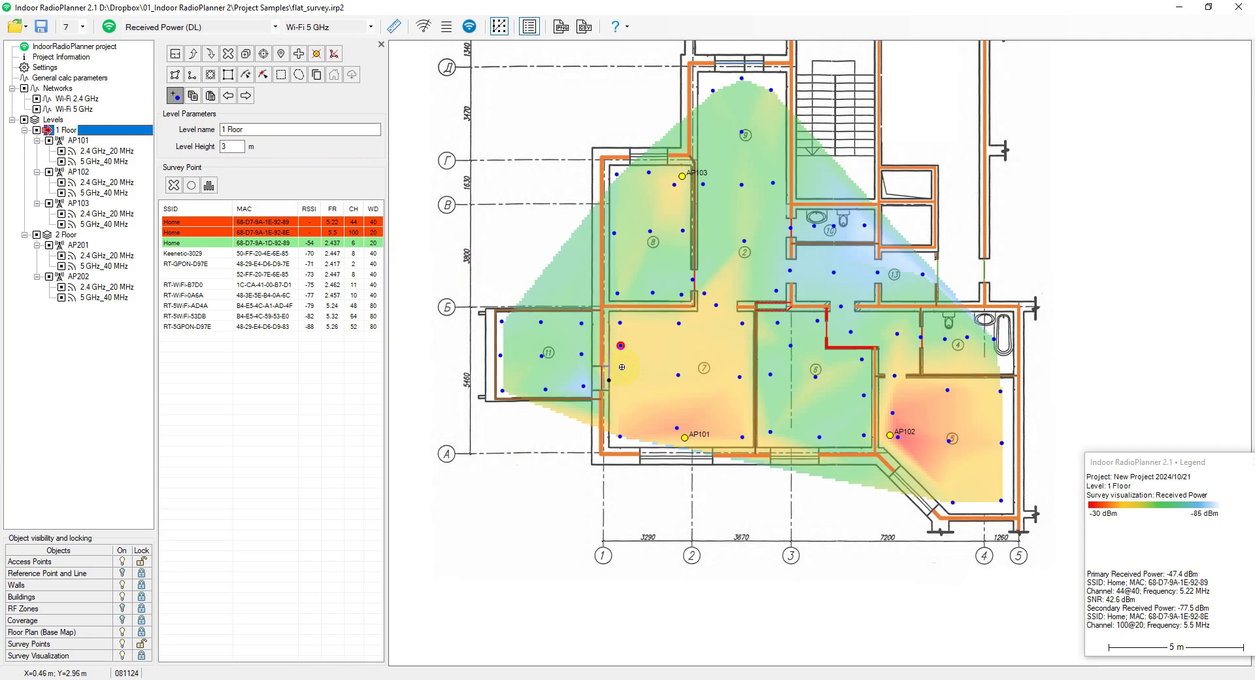
click(622, 367)
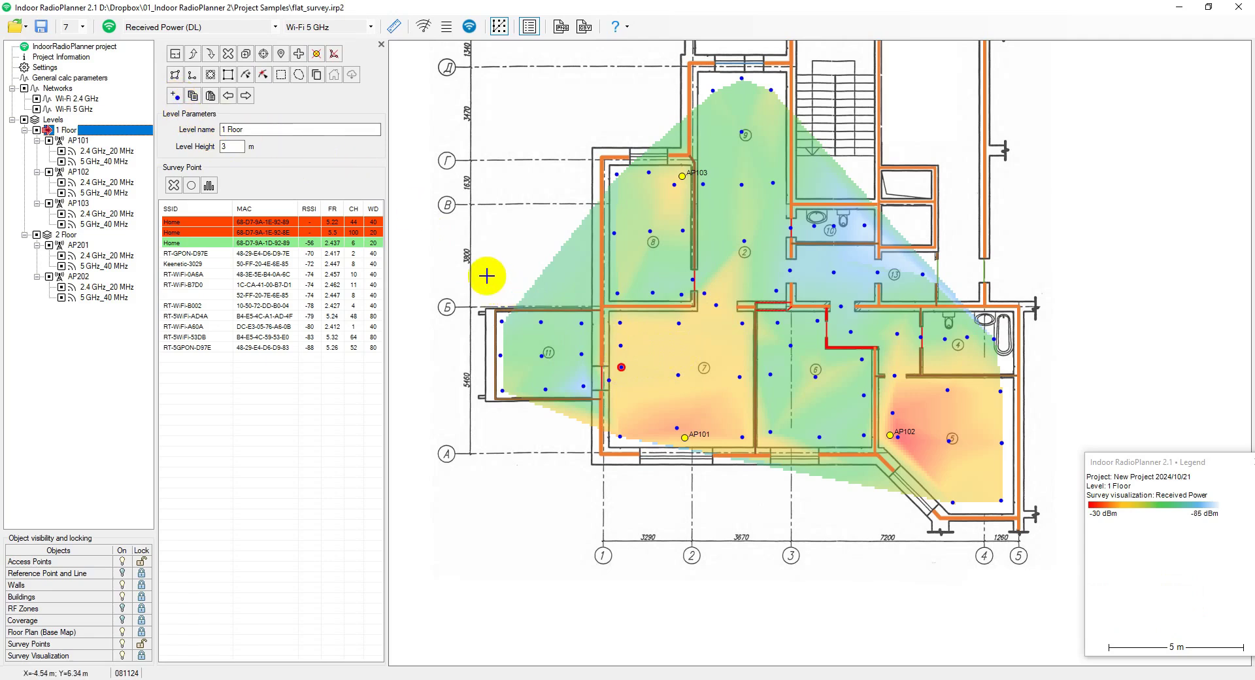
scroll(554, 317, up, 1)
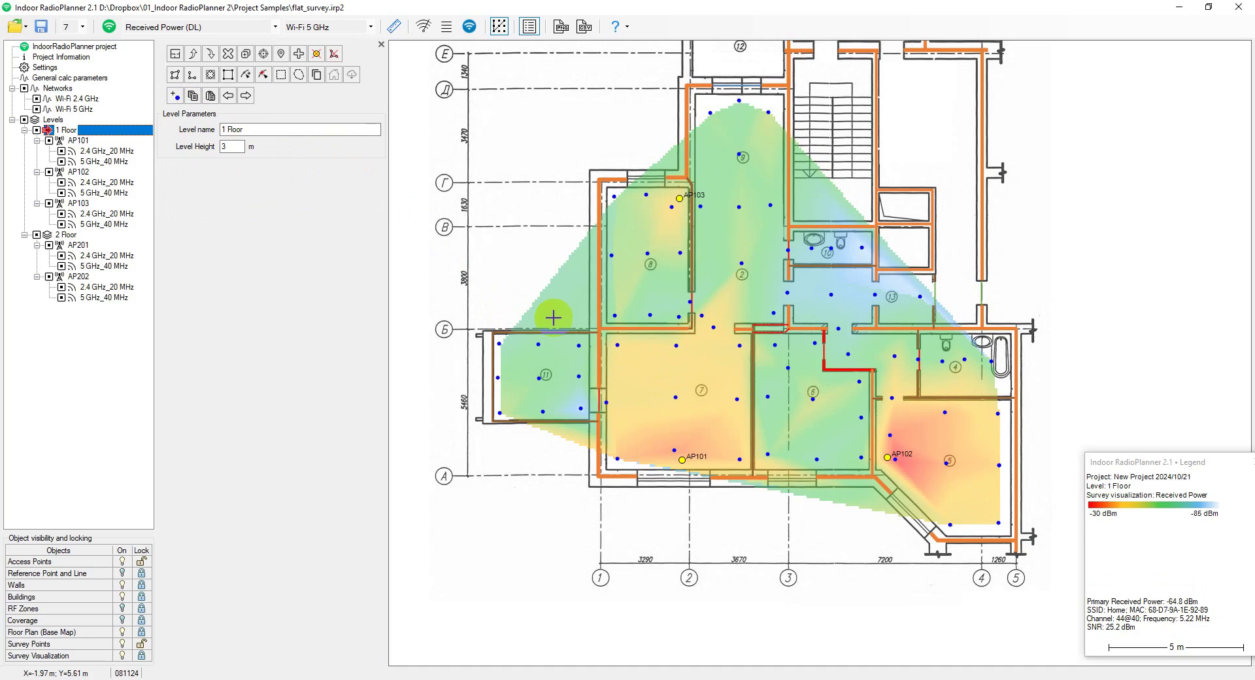
- Show survey 081124 on 1 Floor as a Received Power heatmap, keeping its visualization settings open
click(470, 27)
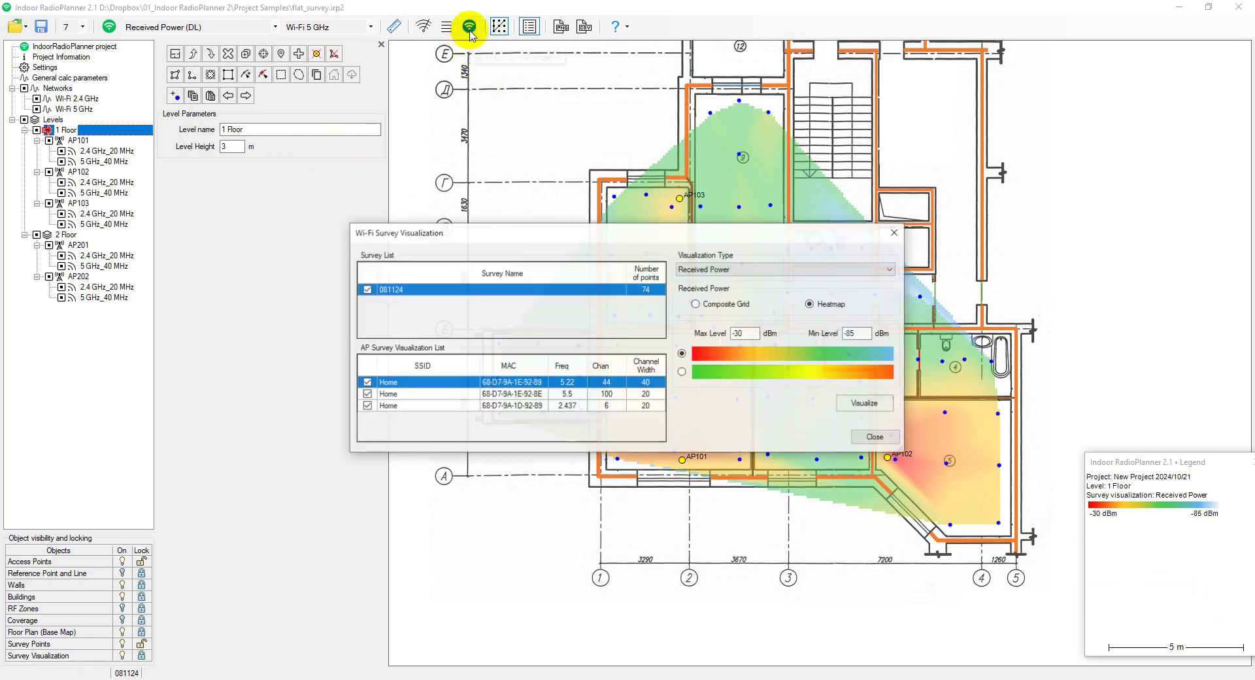
drag(516, 237, 473, 168)
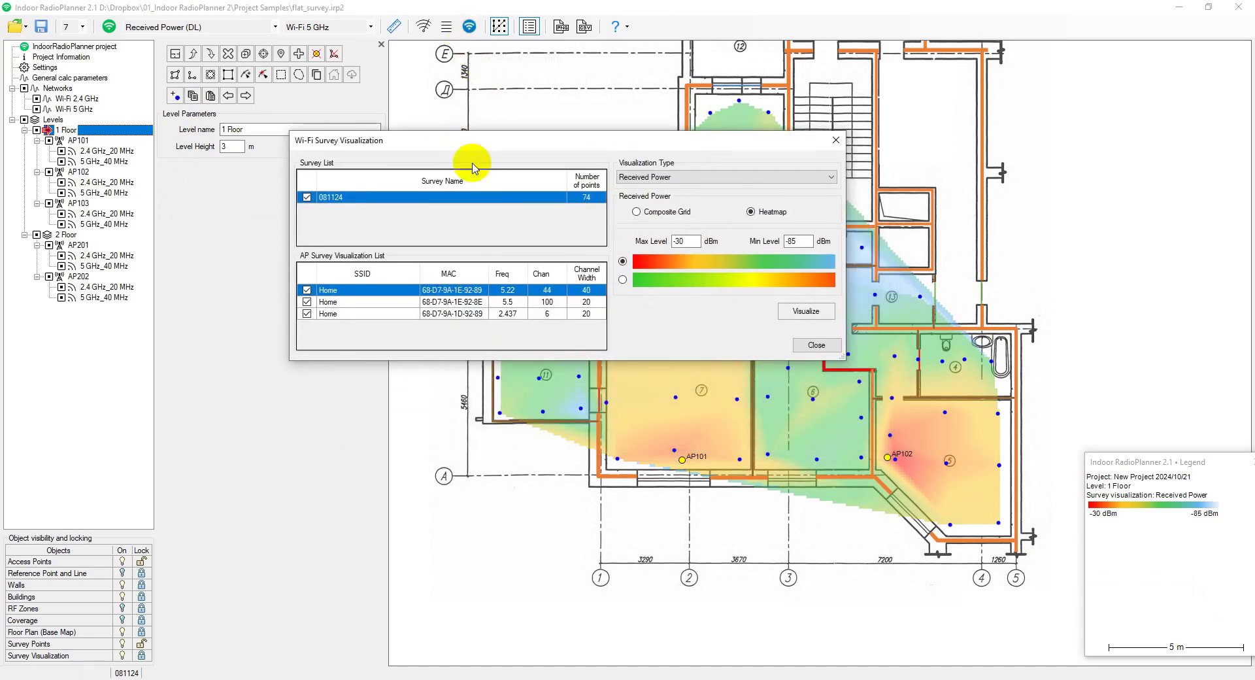
click(521, 382)
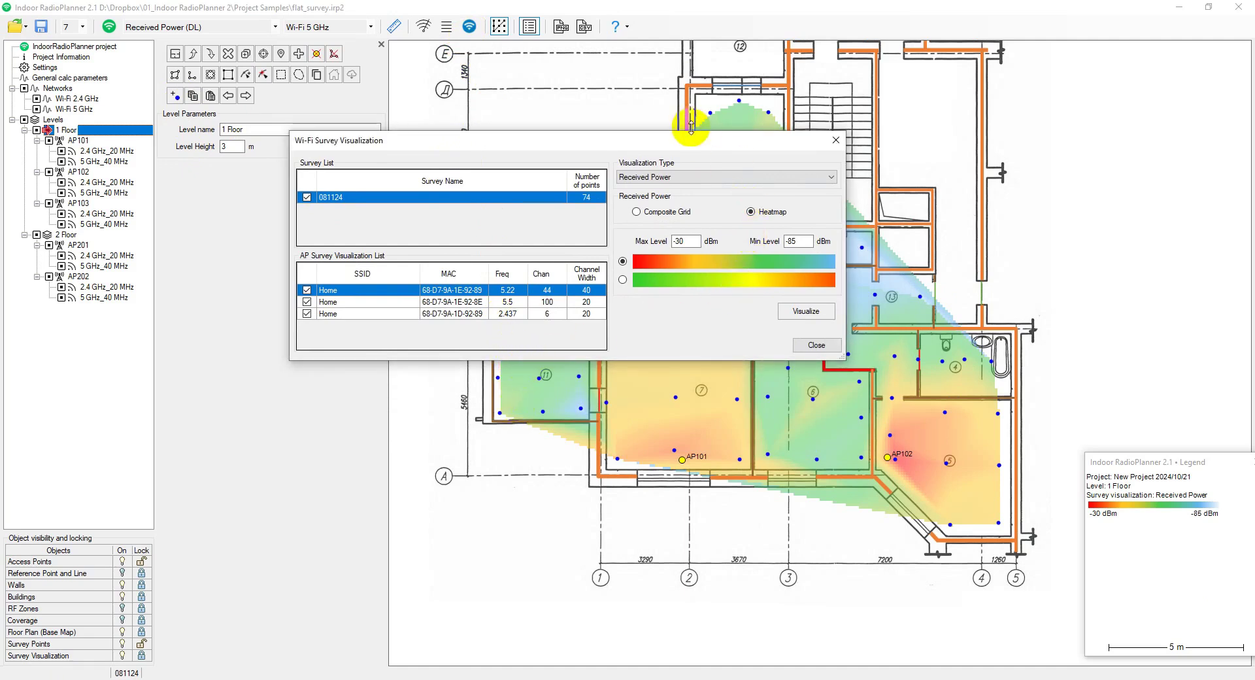
drag(694, 147, 665, 115)
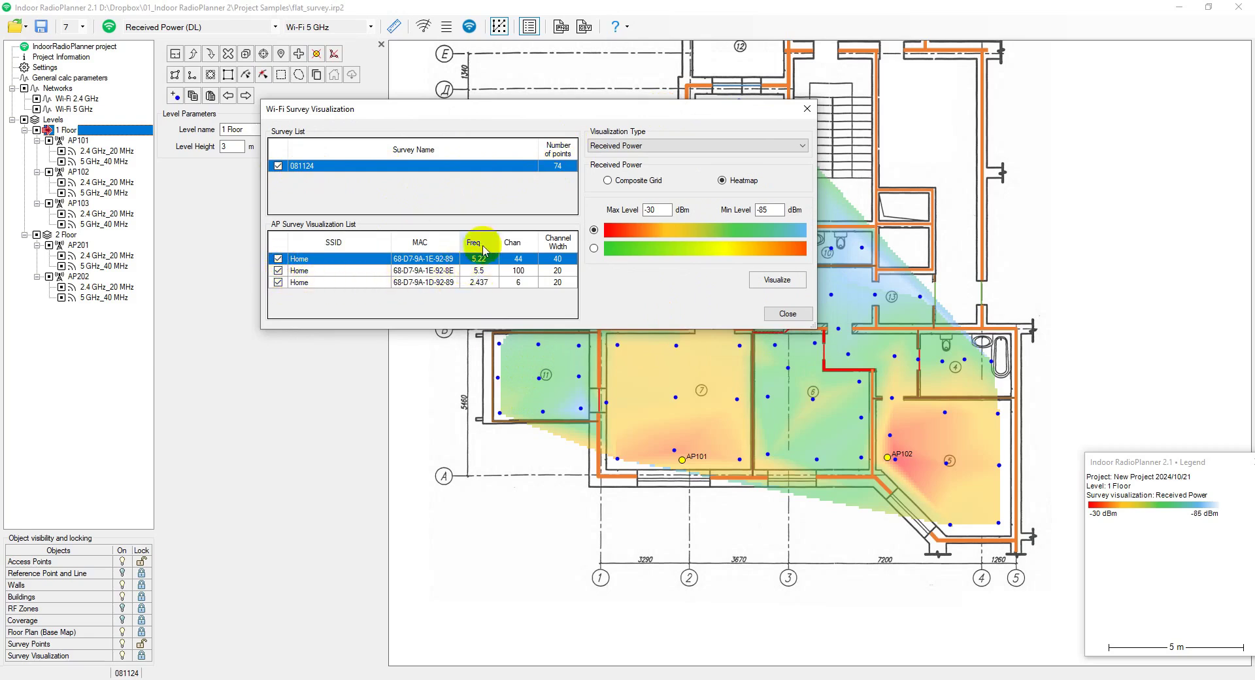
click(628, 147)
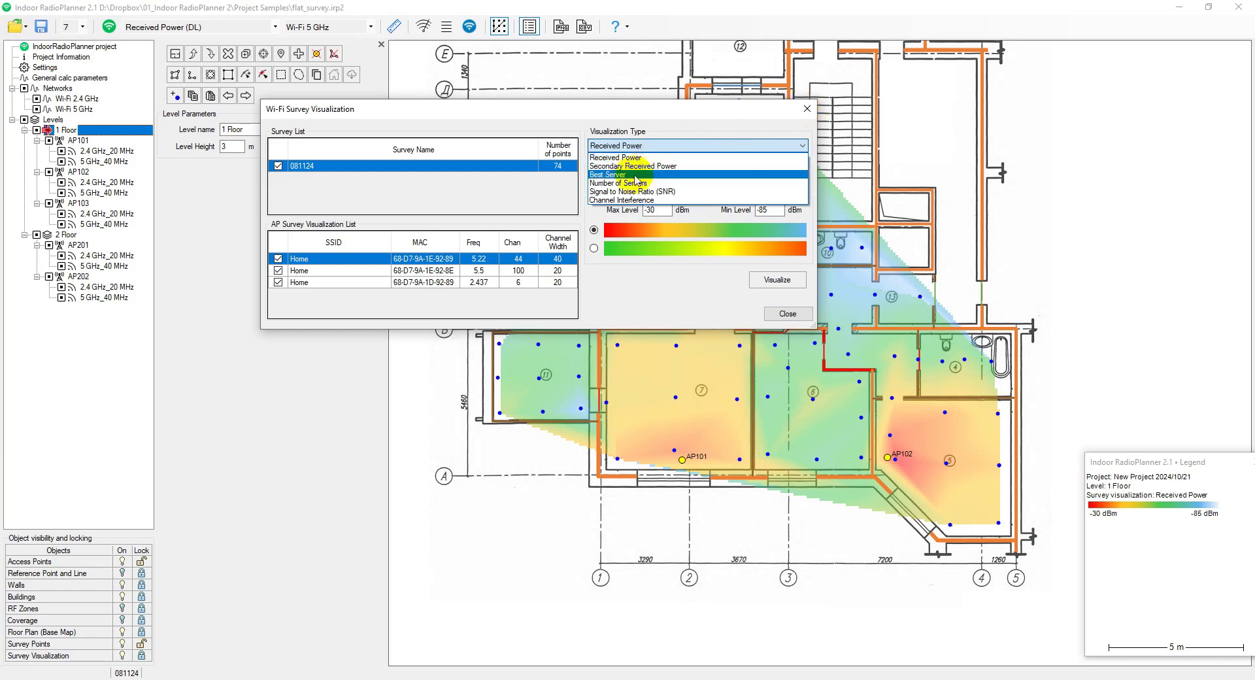
- Render the survey as a Best Server coverage map
click(624, 175)
click(774, 224)
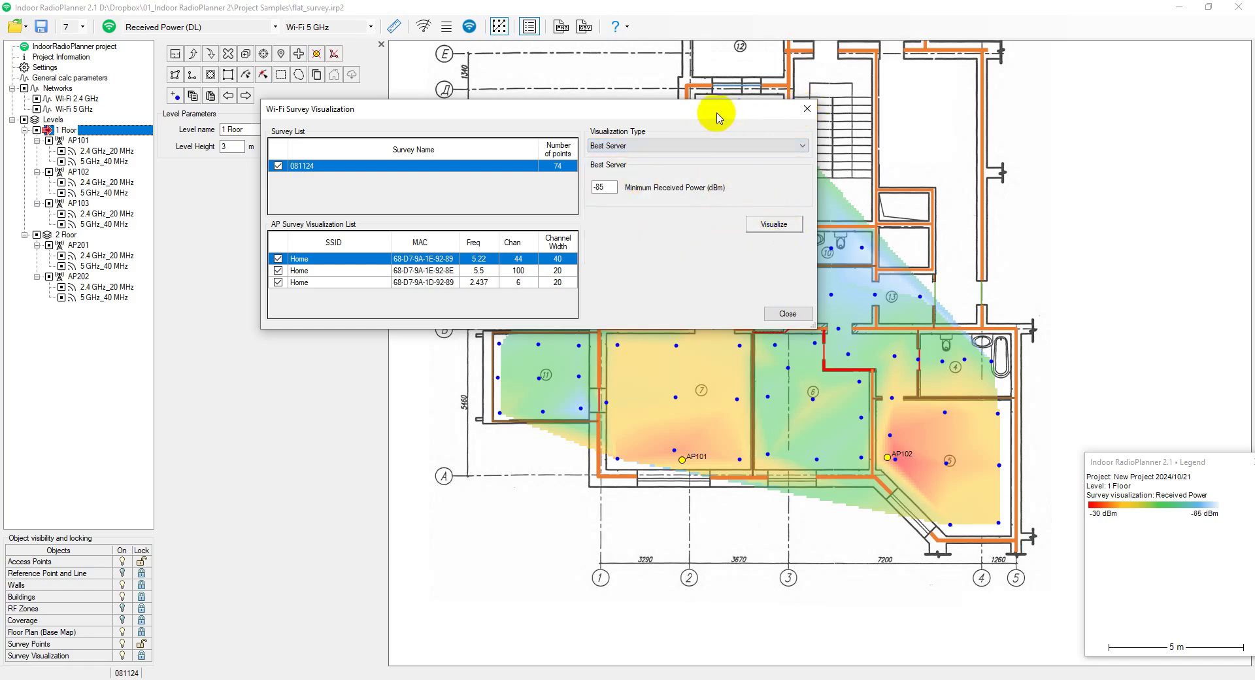
drag(717, 114, 486, 100)
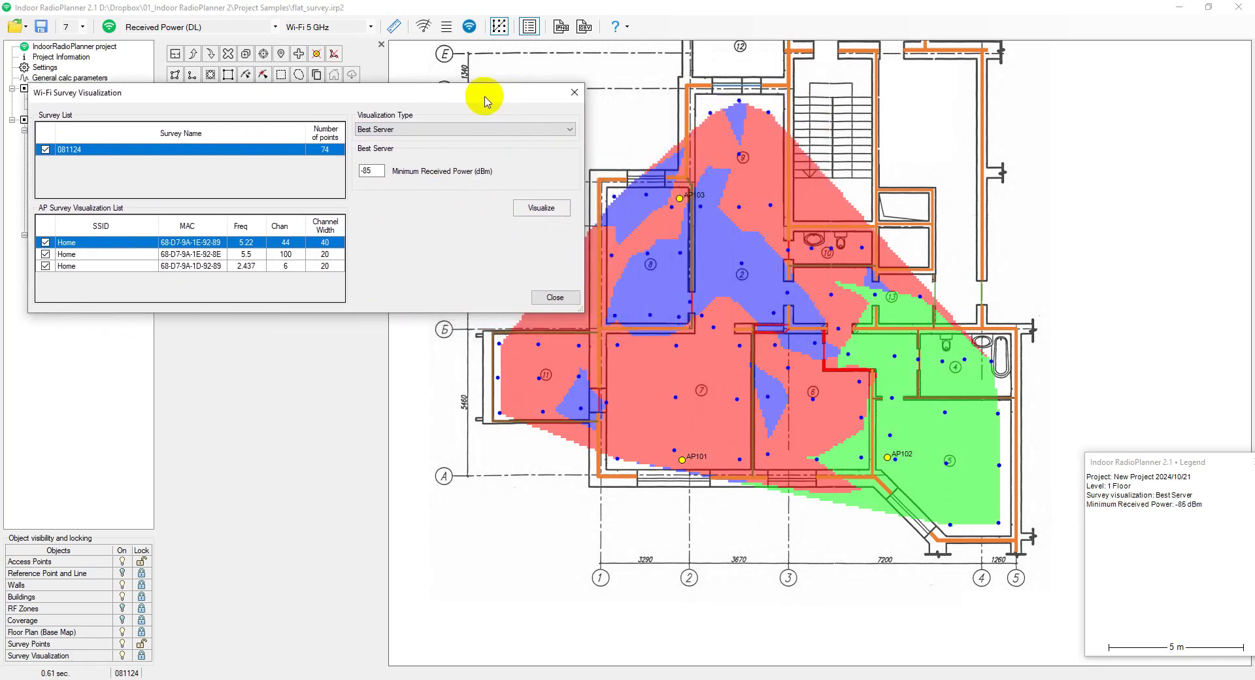
- Switch the survey to a Number of Servers map showing 1, 2 or ≥3 servers
click(483, 129)
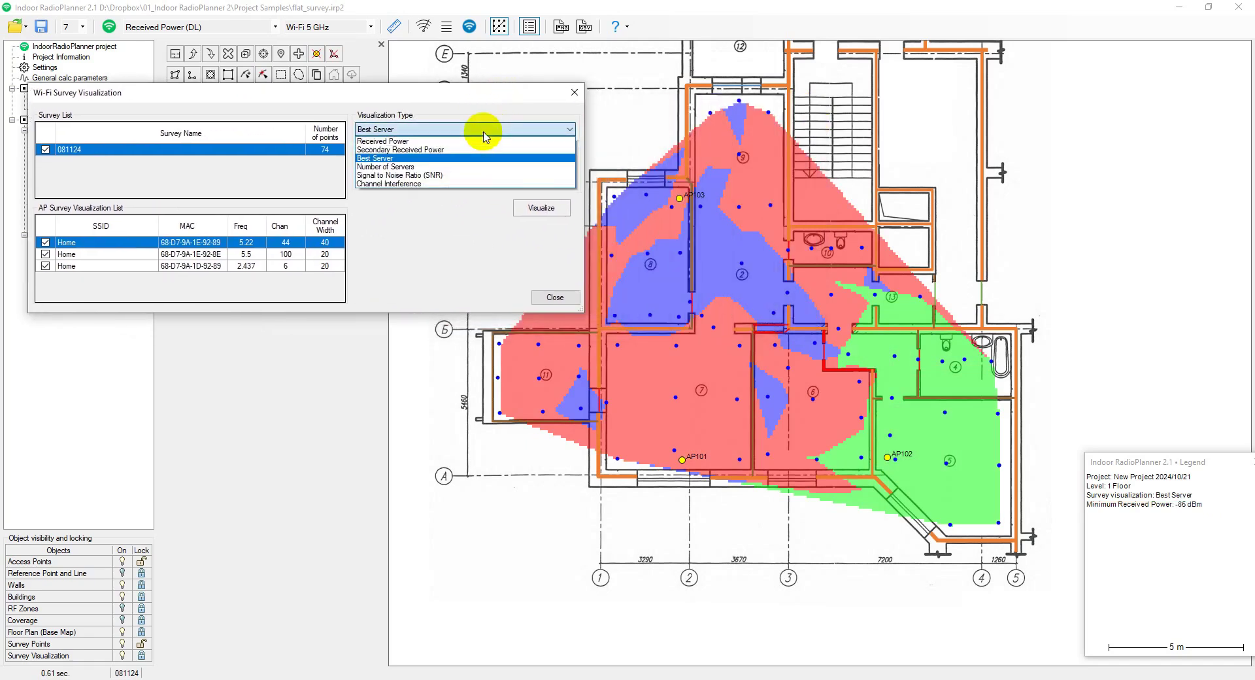
click(464, 166)
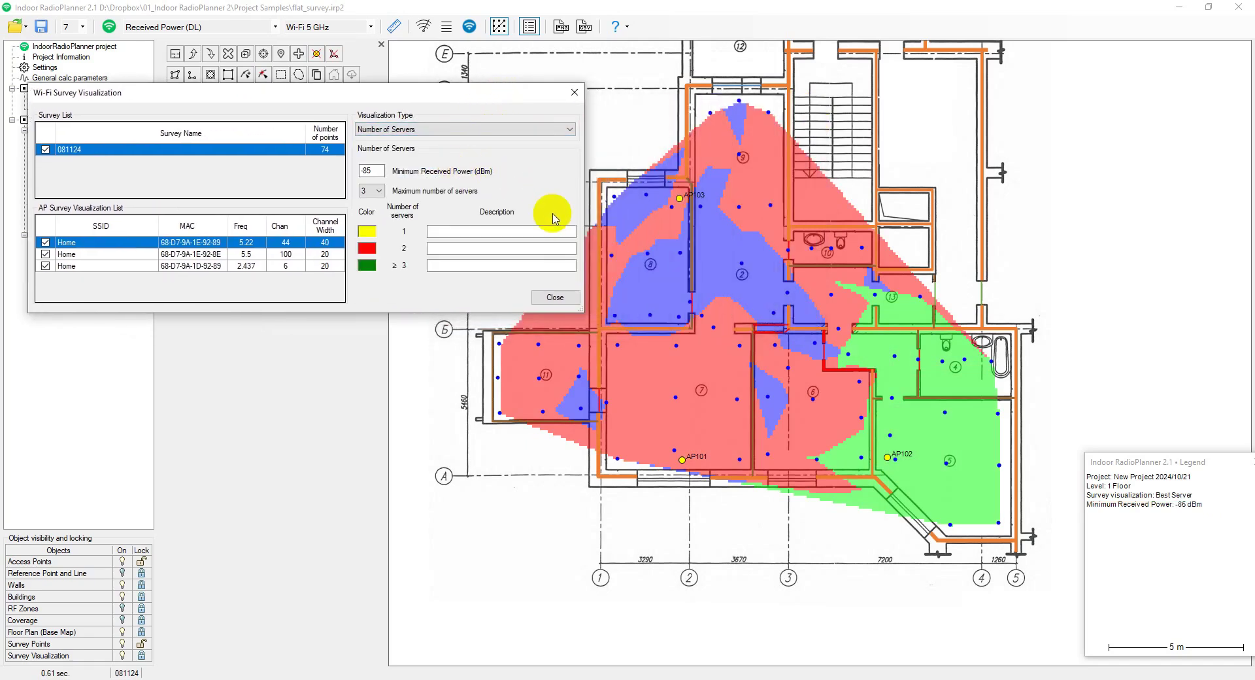
drag(499, 313, 506, 411)
click(536, 324)
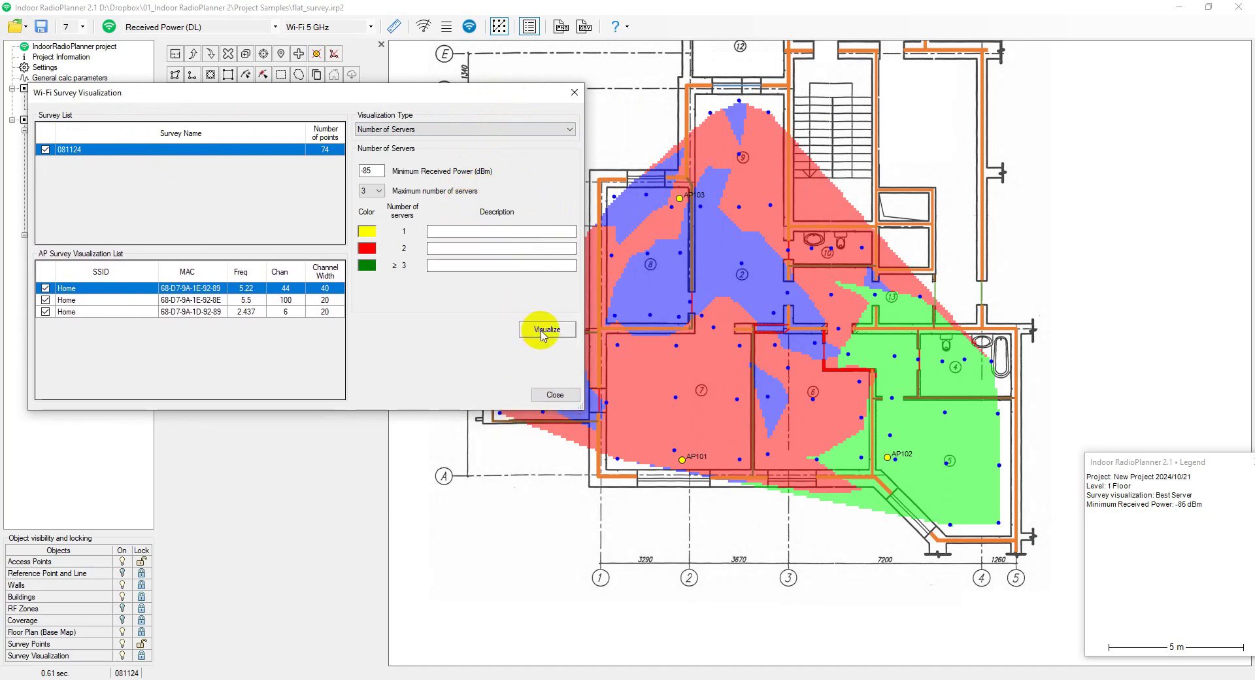
click(463, 130)
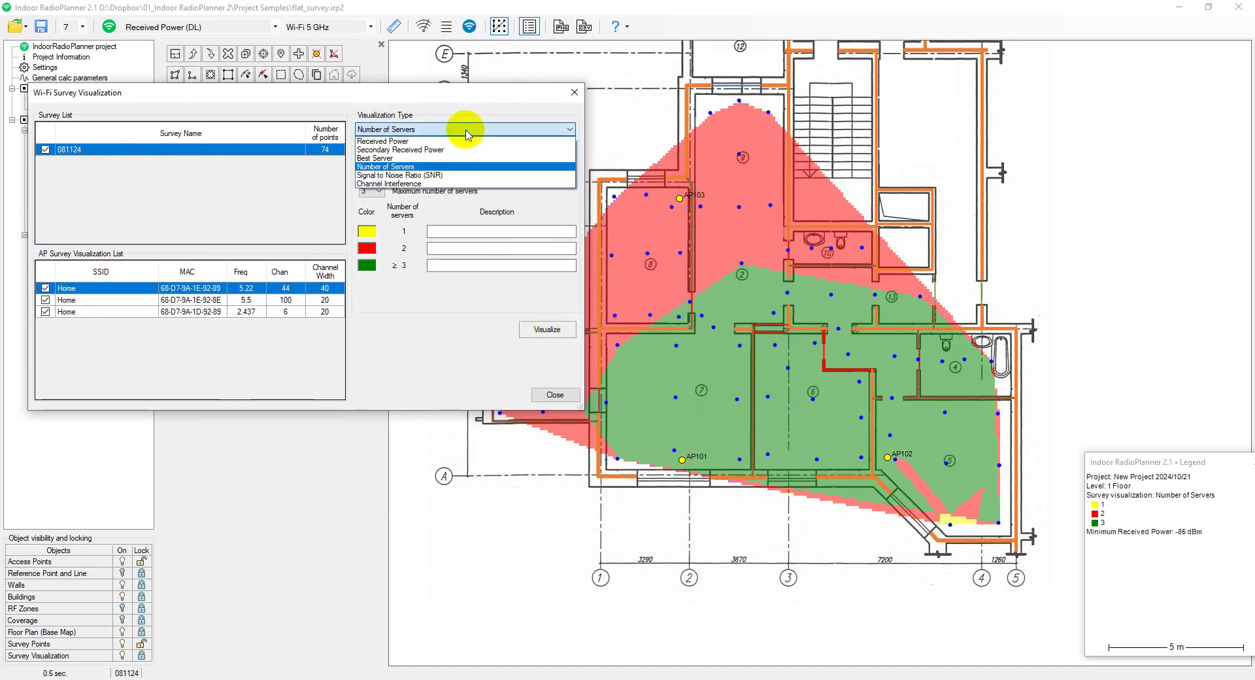
- Render the survey as a Signal to Noise Ratio (SNR) heatmap
click(447, 177)
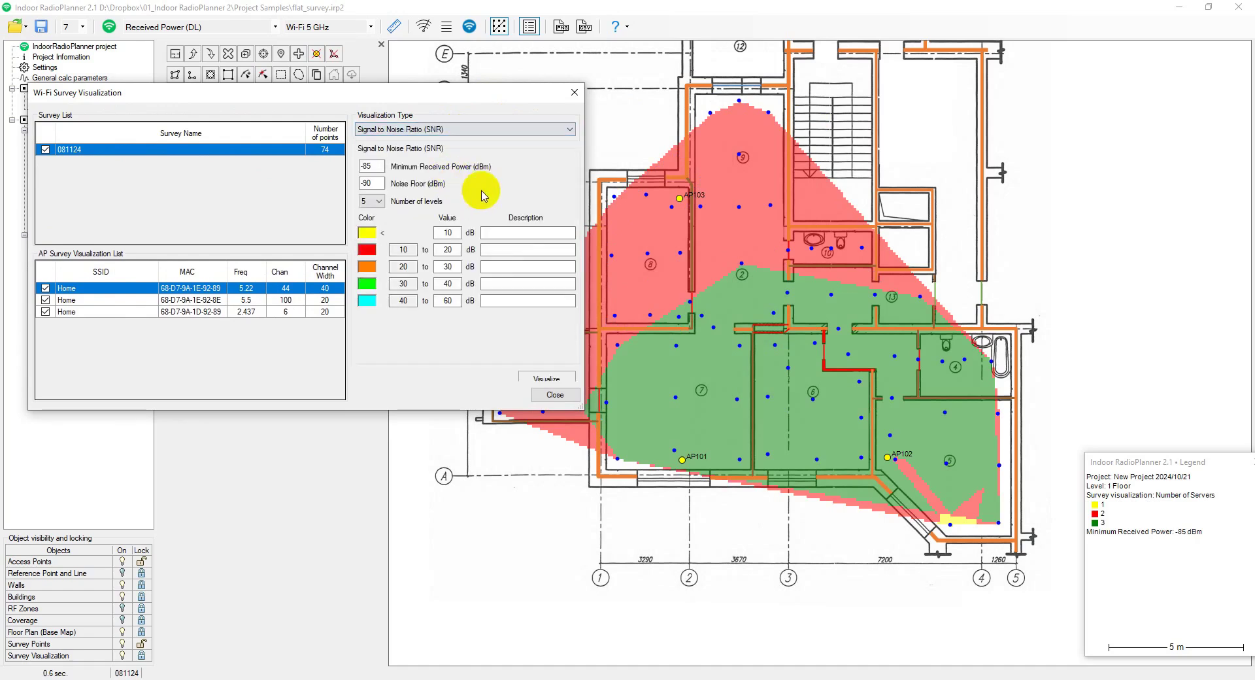
drag(521, 413, 520, 431)
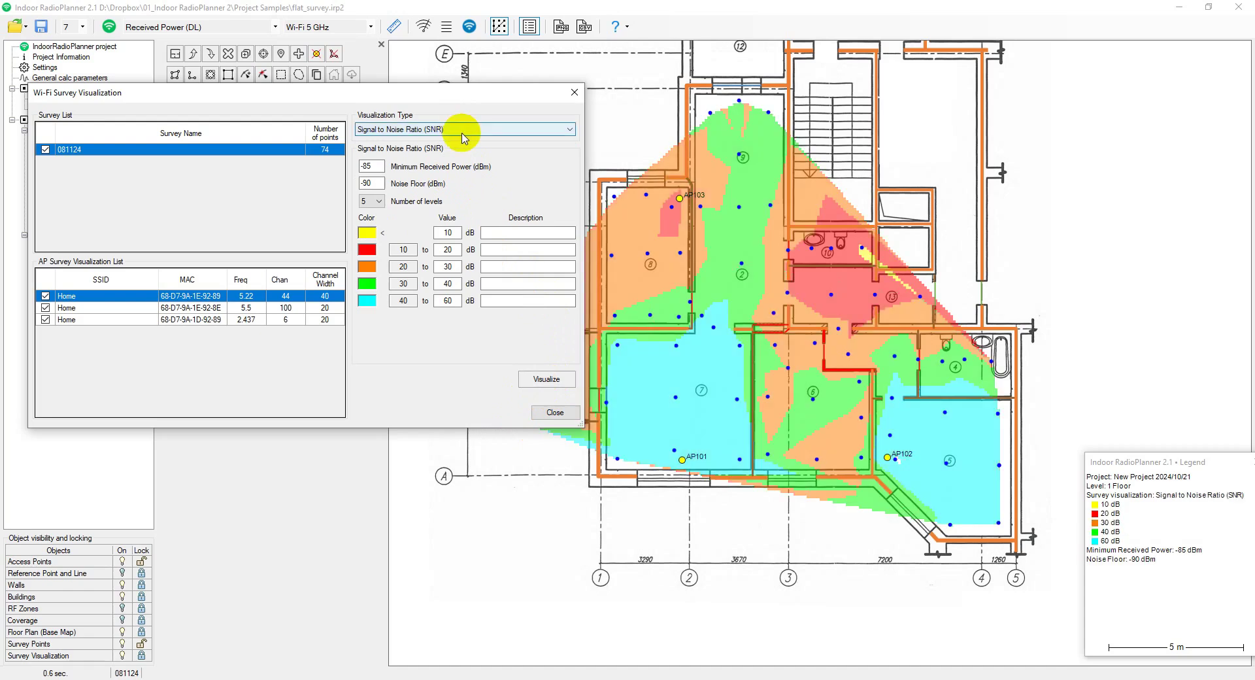
click(462, 130)
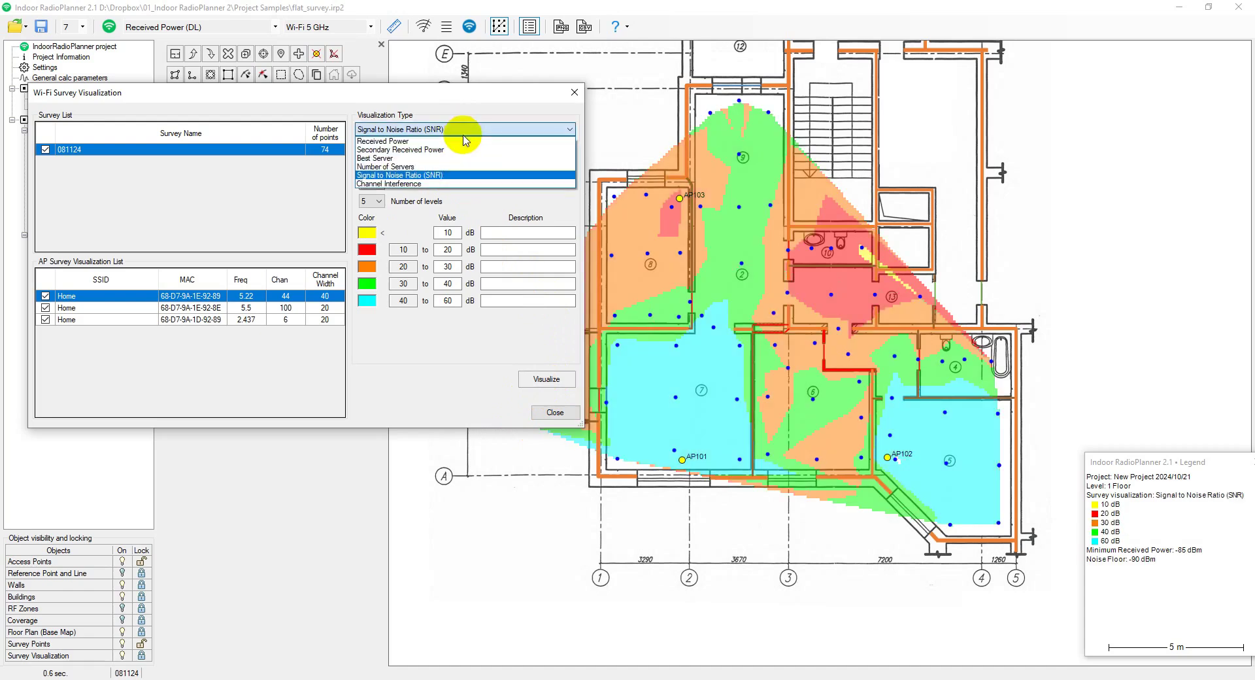
- Show the Channel Interference map, then redraw the floor plan as an SNR heatmap
click(436, 184)
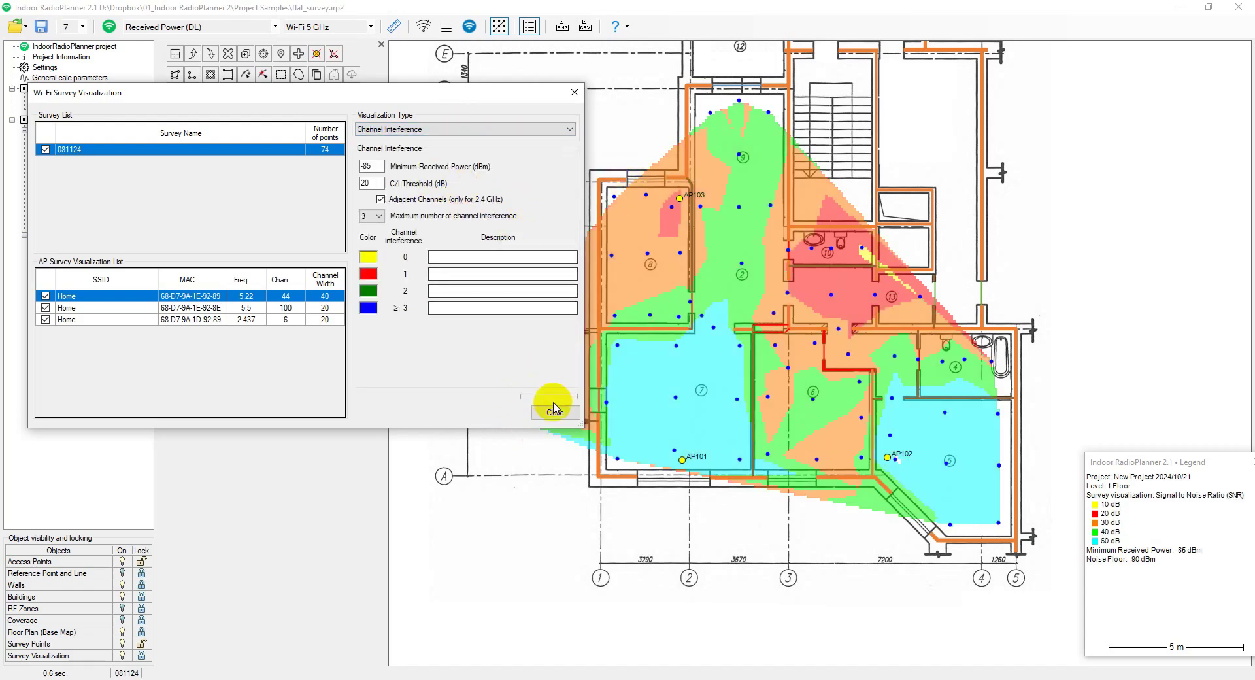
drag(508, 429, 518, 491)
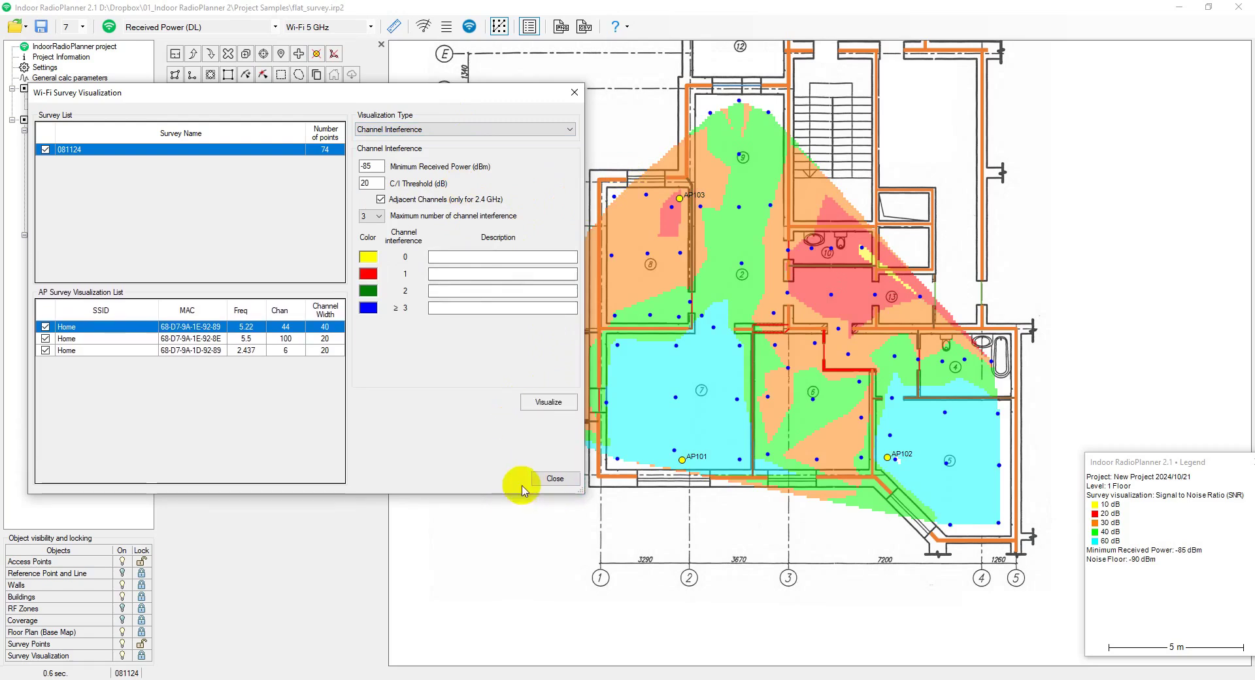
click(549, 403)
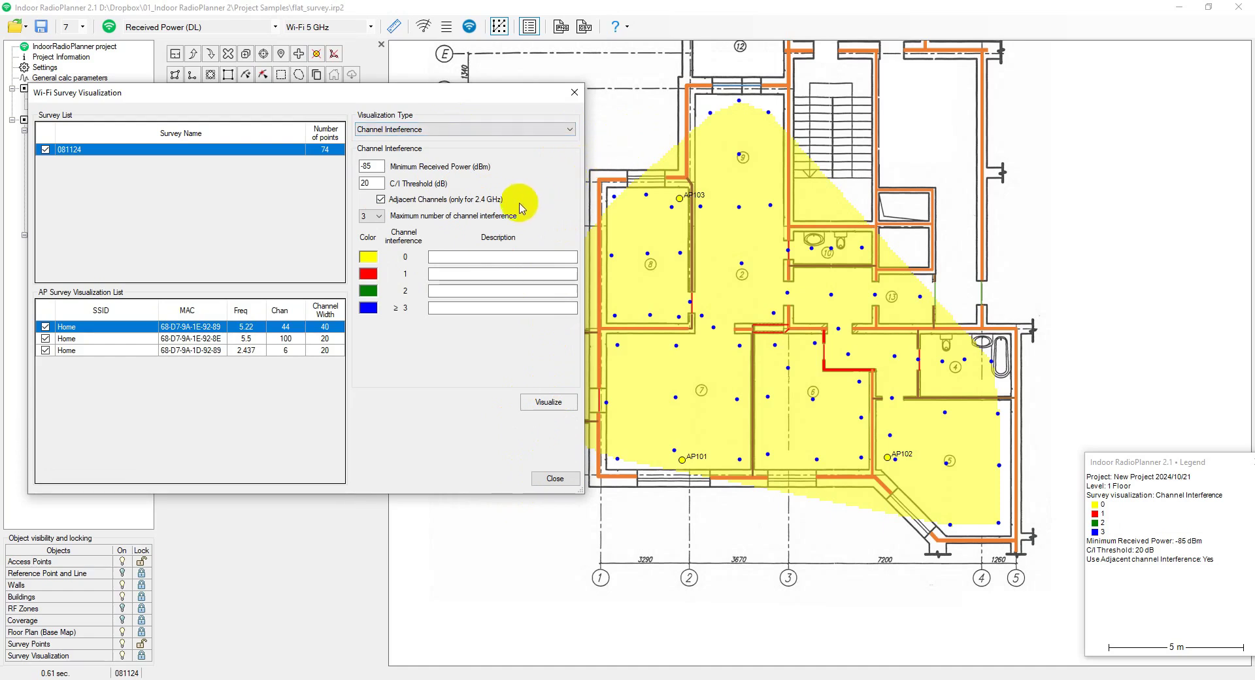
click(534, 129)
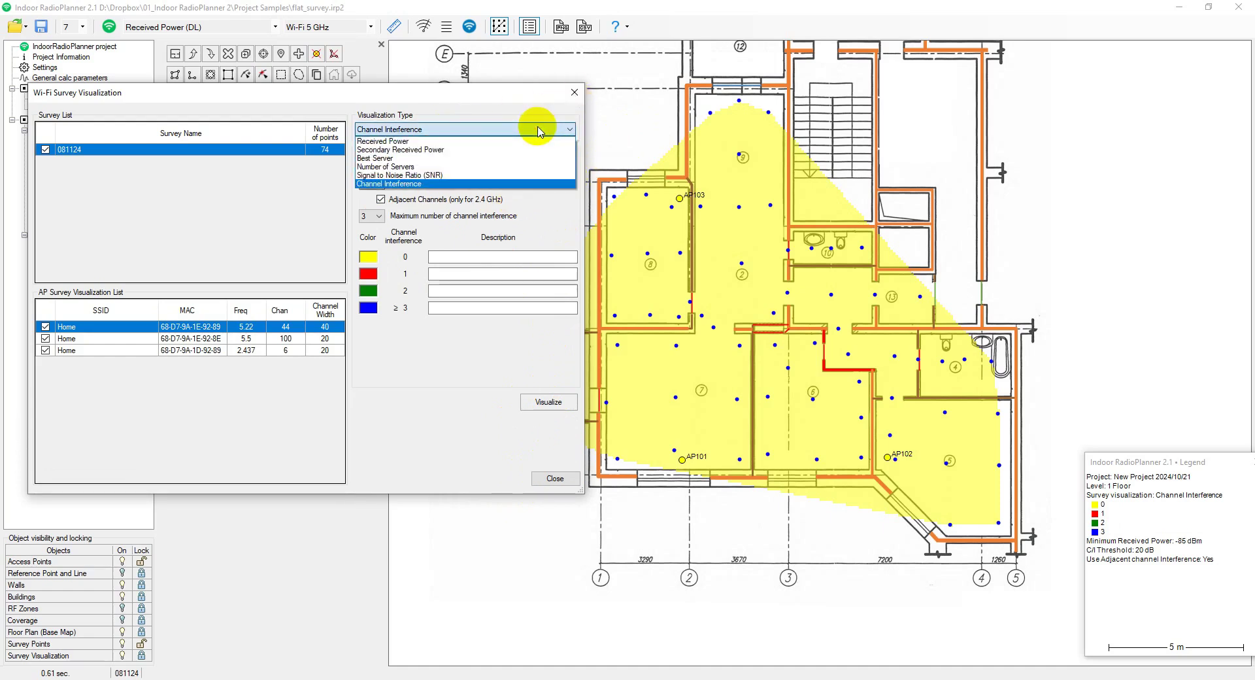
click(523, 175)
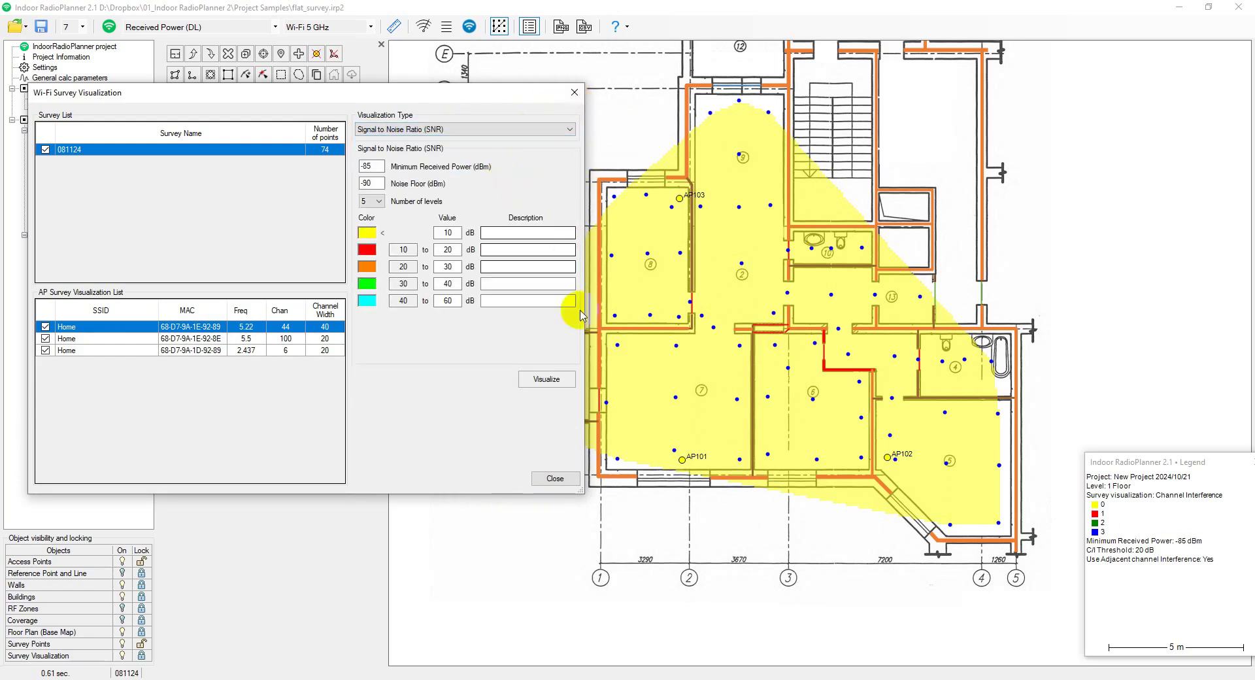
click(546, 379)
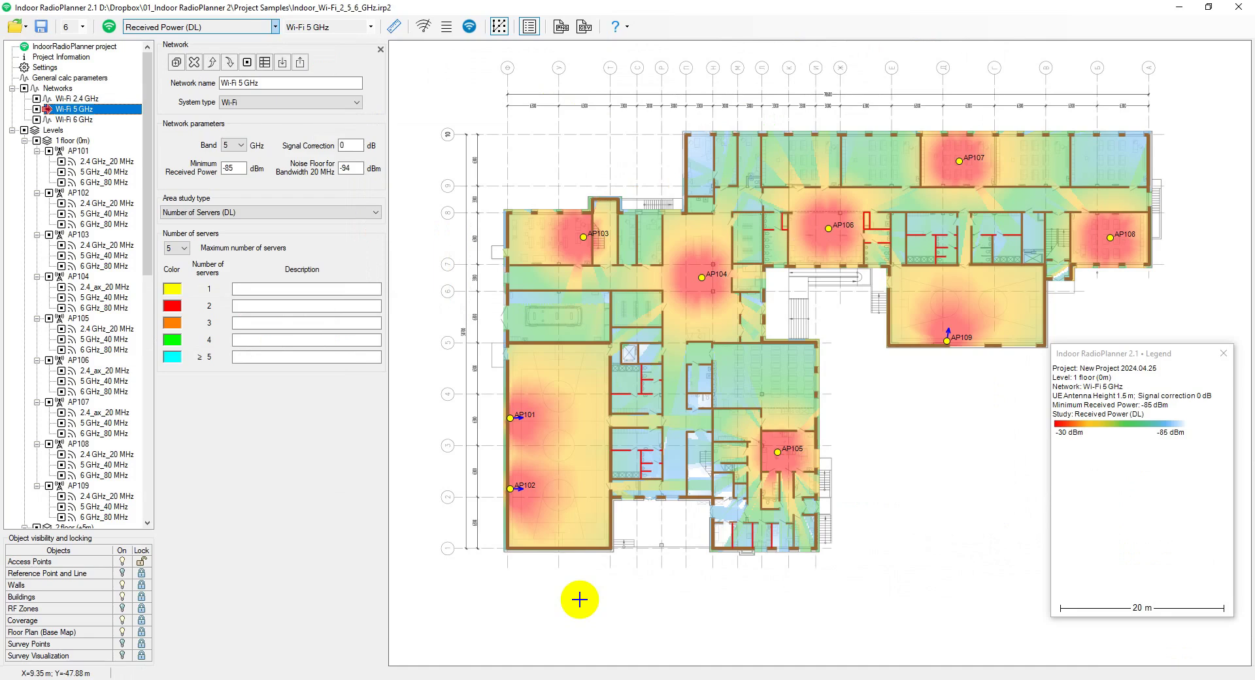
drag(751, 504, 710, 563)
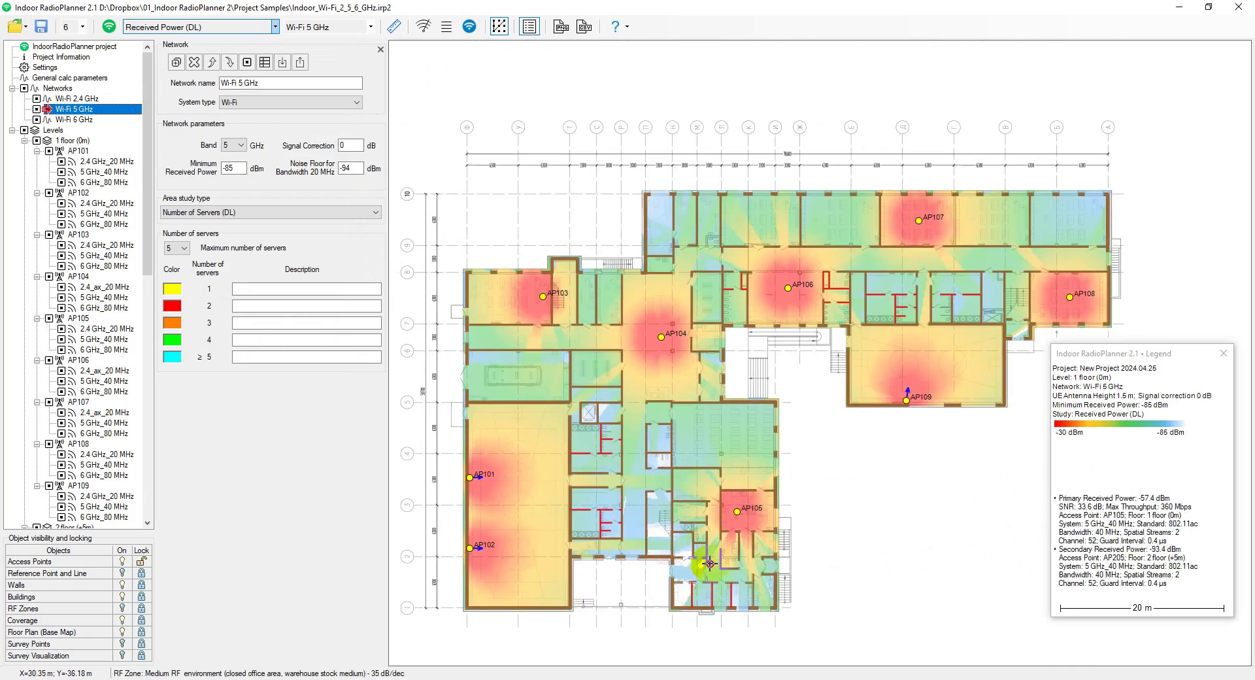
drag(601, 405, 627, 374)
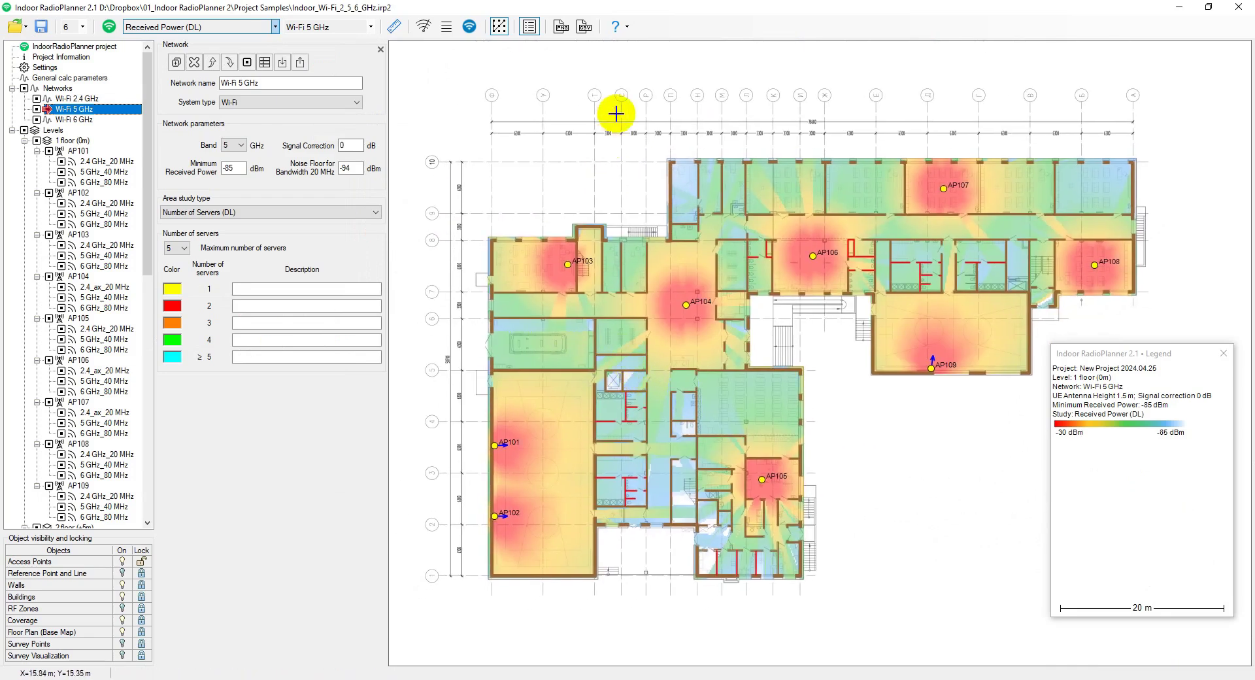
click(562, 27)
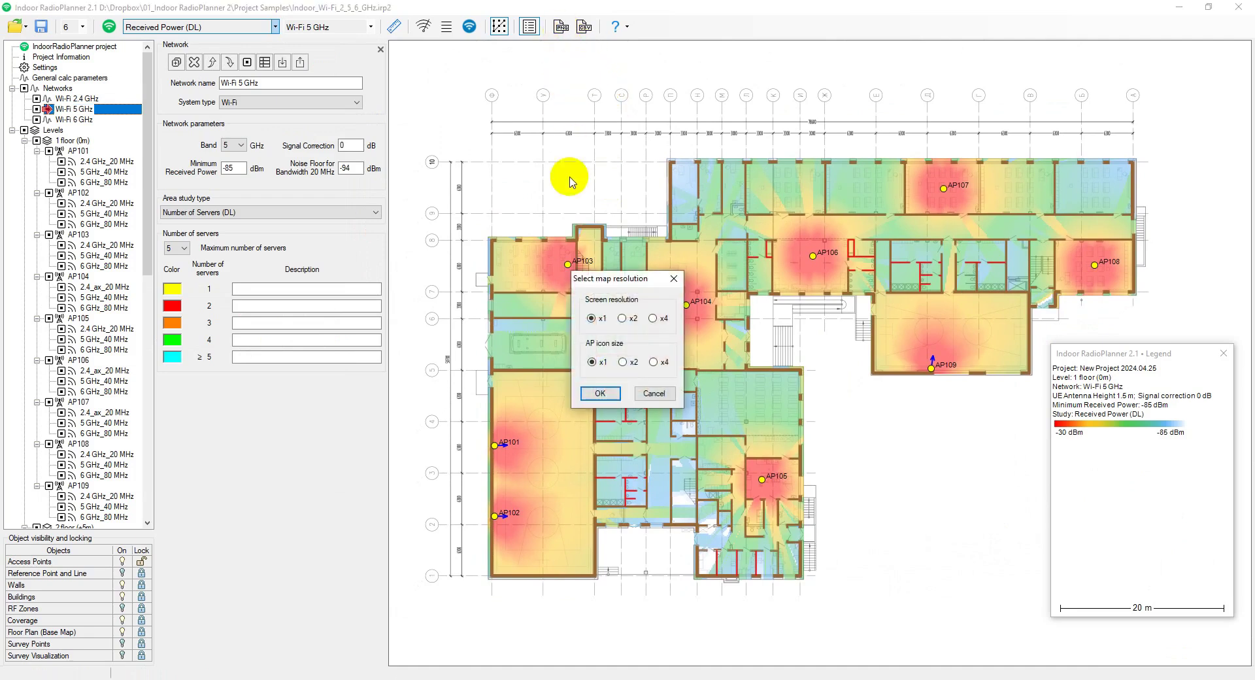
drag(623, 279, 501, 195)
click(508, 229)
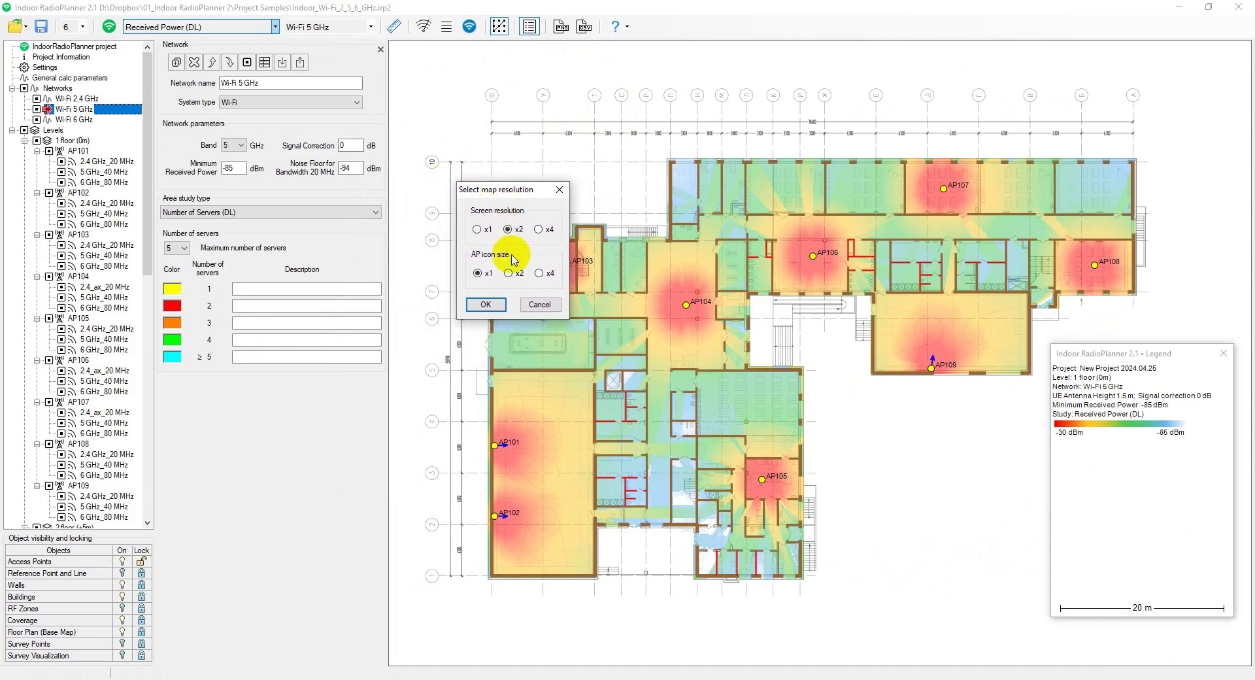
click(509, 273)
click(478, 229)
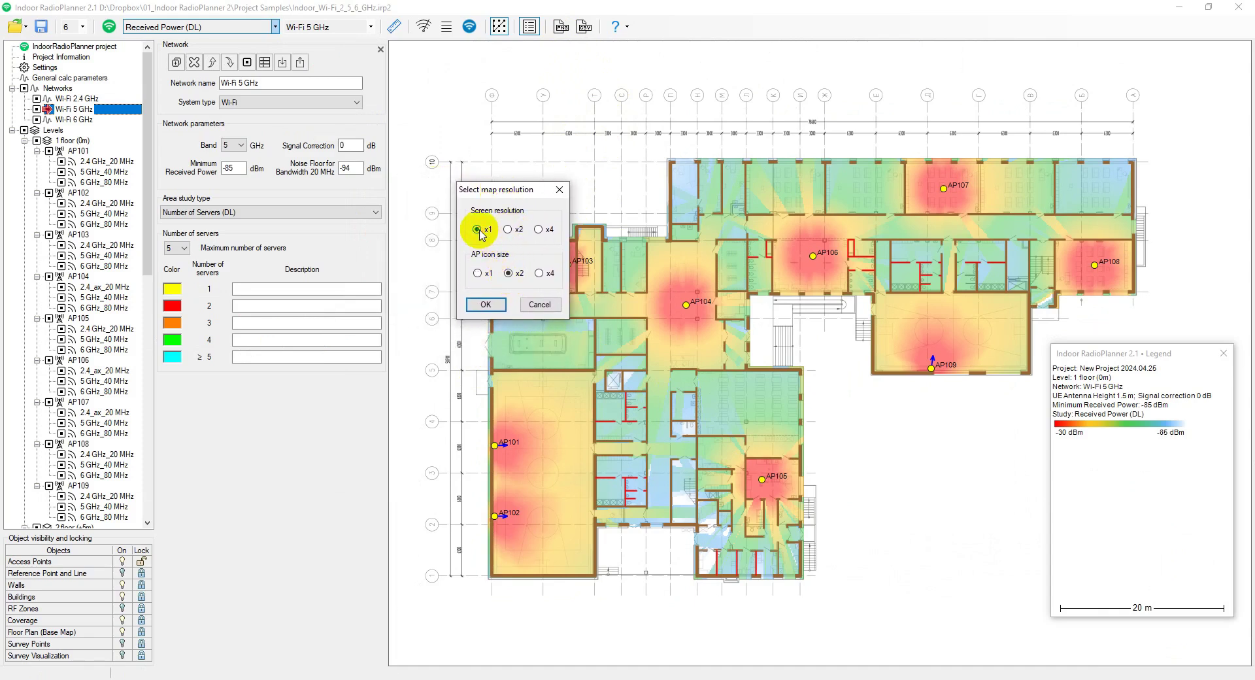
click(508, 229)
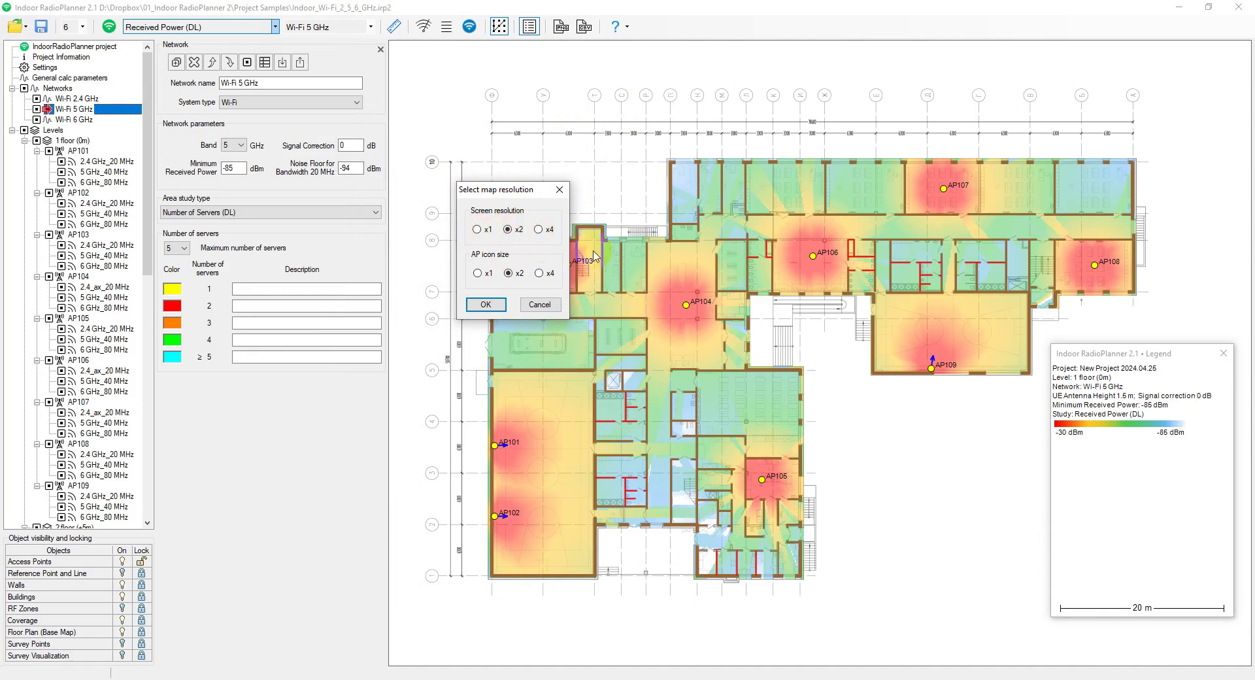
click(577, 242)
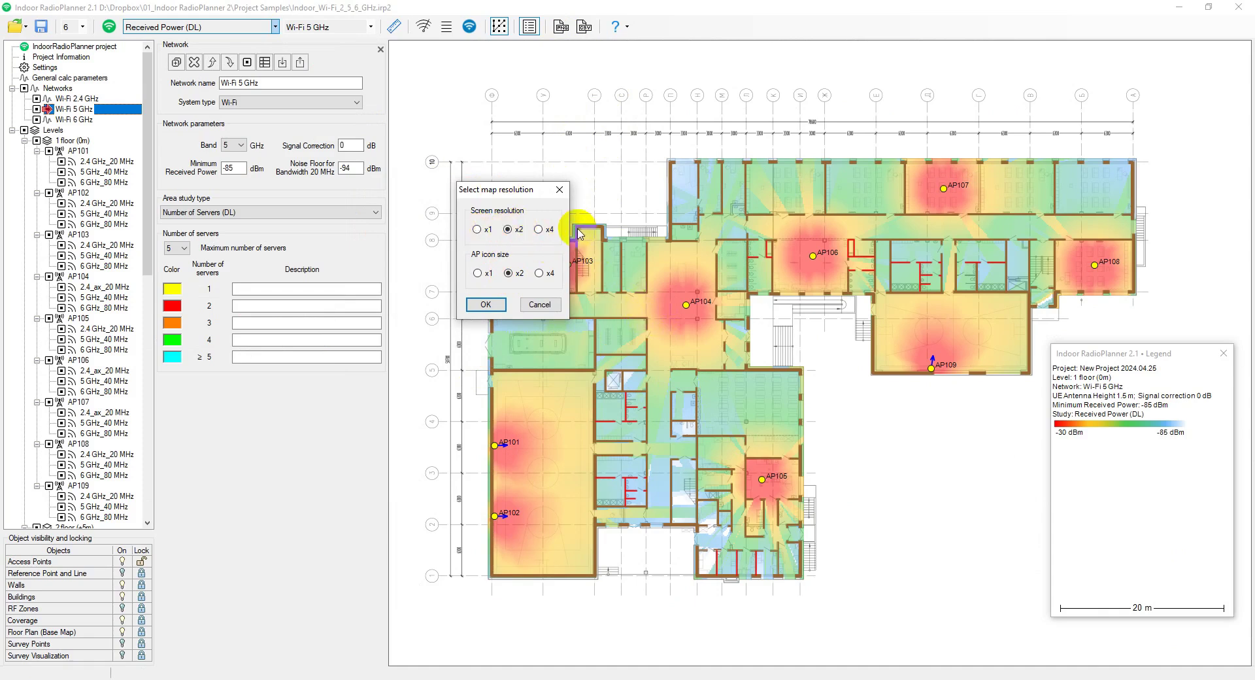
click(560, 190)
click(651, 248)
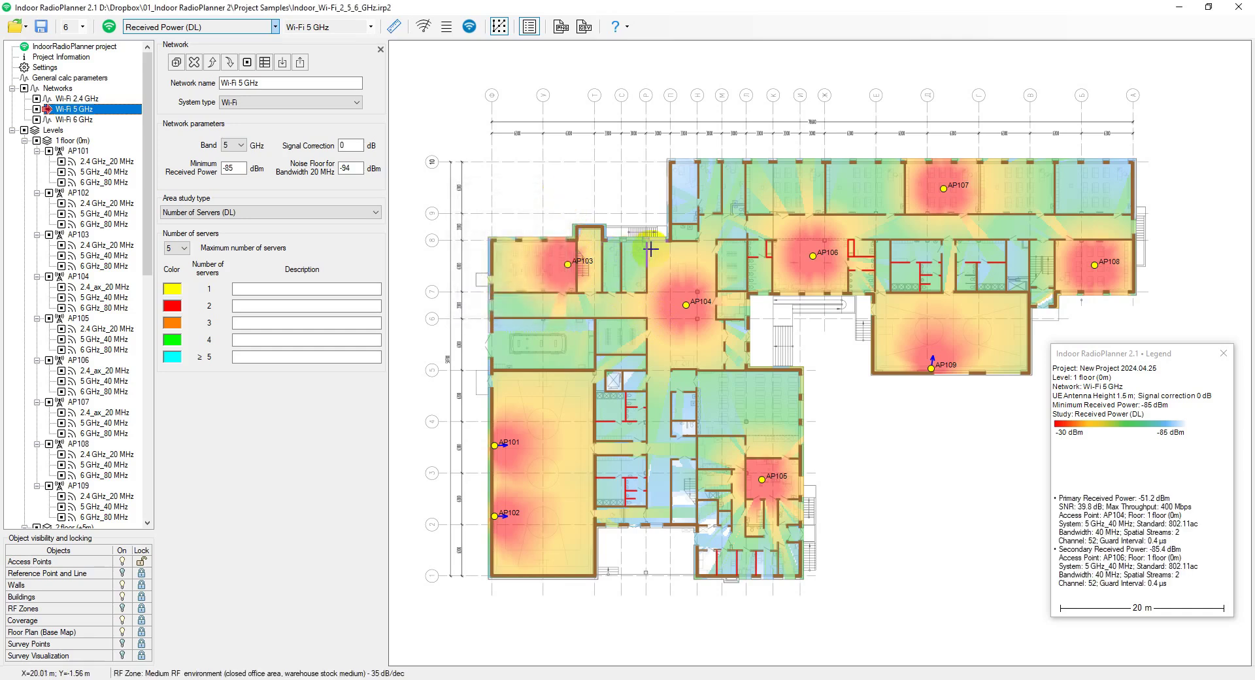
click(732, 248)
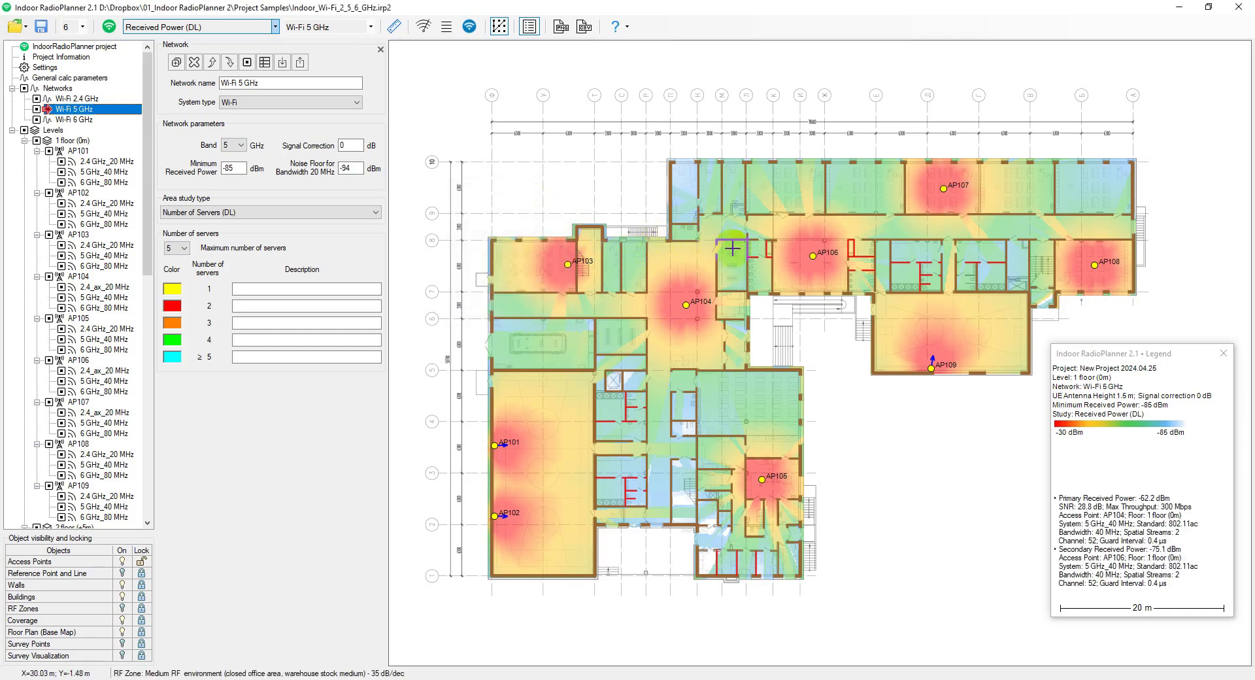
- Export the access point list to Indoor_Wi-Fi_2_5_6_GHz.csv, review it in Excel, and return
click(584, 28)
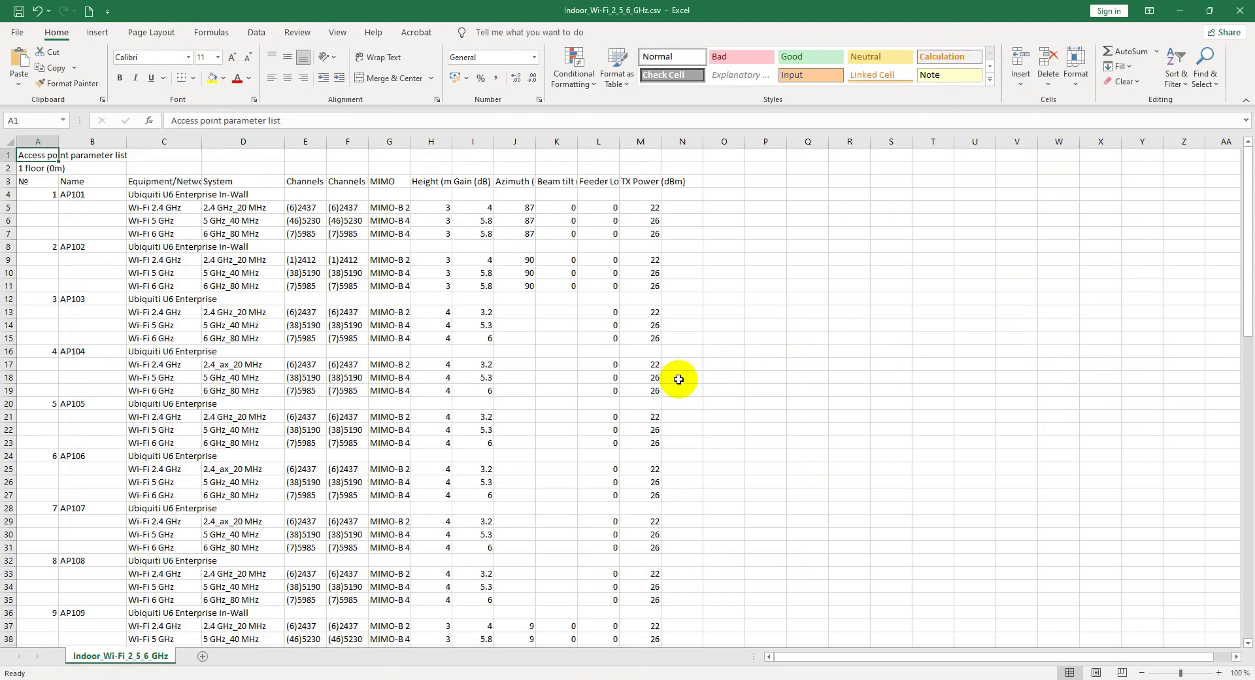
key(alt+Tab)
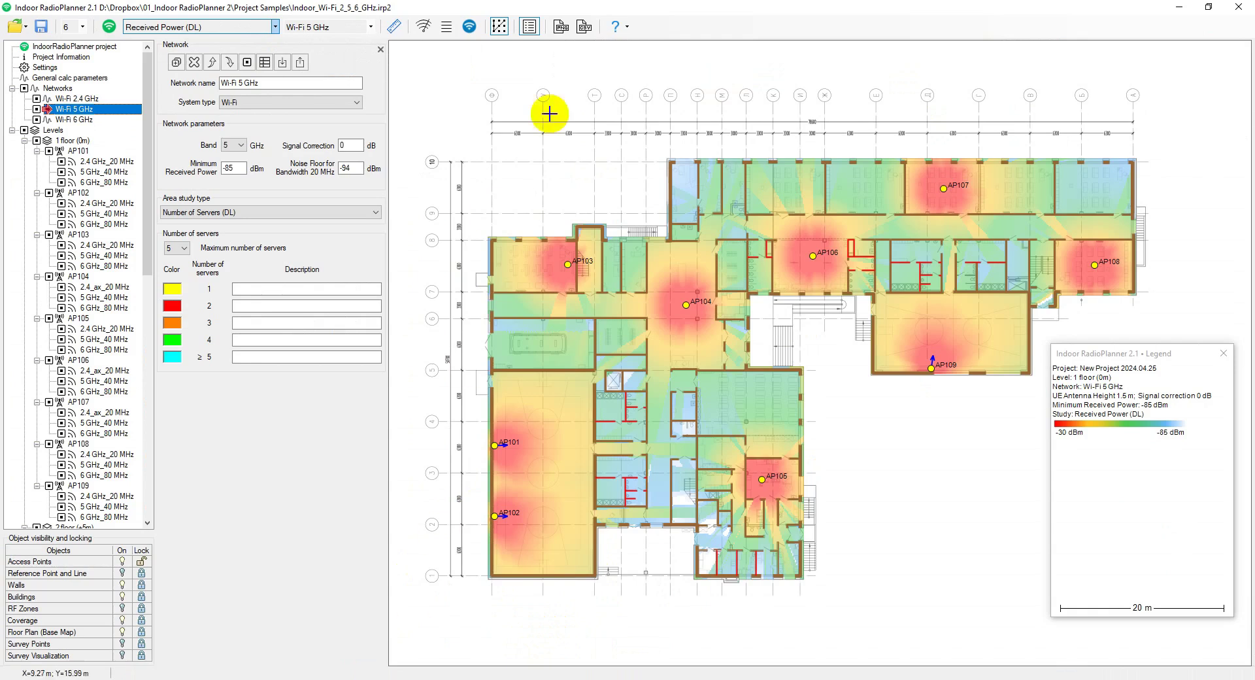